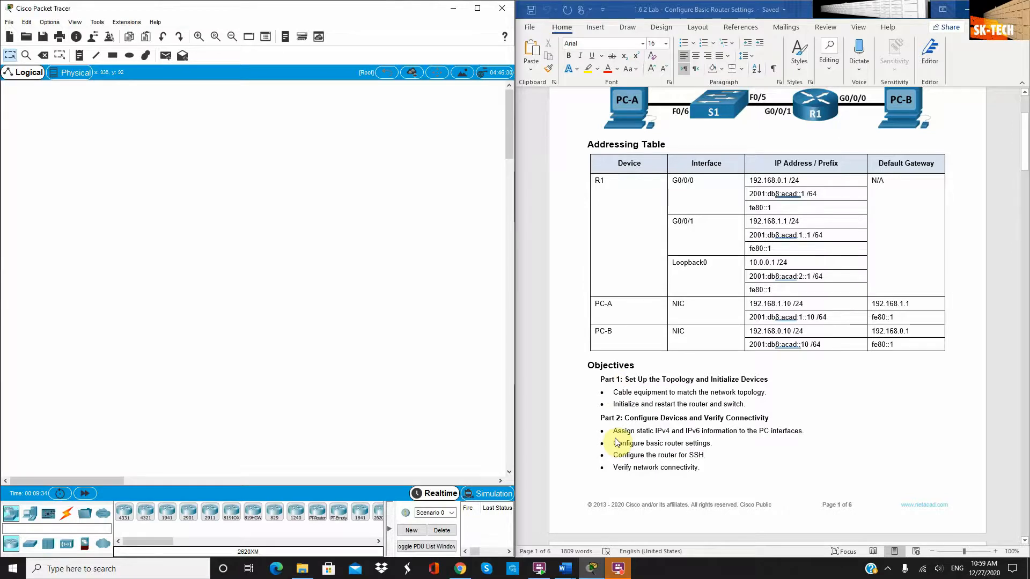
# Place a PC on the left of the workspace and label it PC-A
pyautogui.scroll(-5, 615, 442)
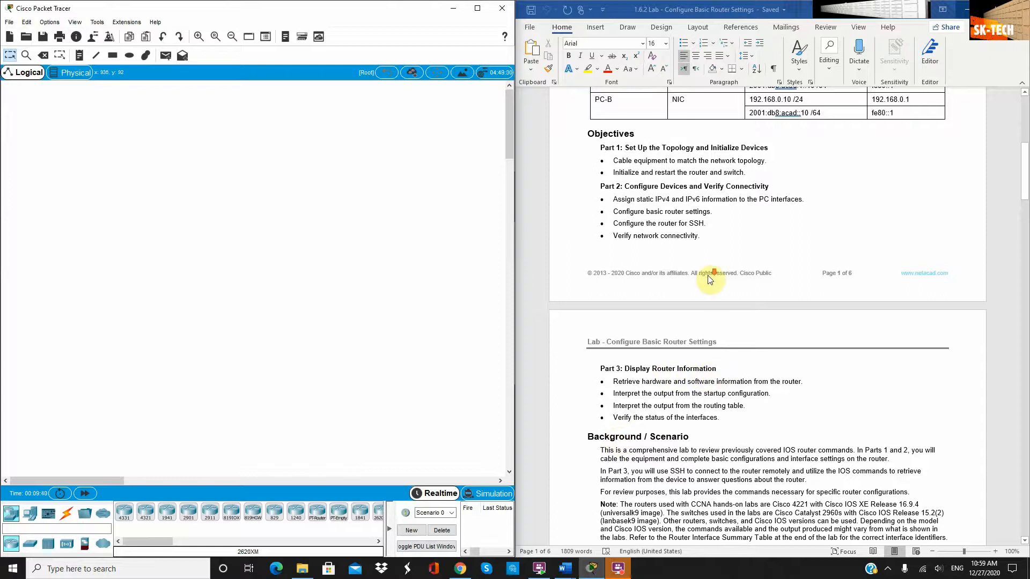
pyautogui.scroll(5, 709, 282)
pyautogui.scroll(-4, 711, 283)
pyautogui.scroll(-5, 709, 283)
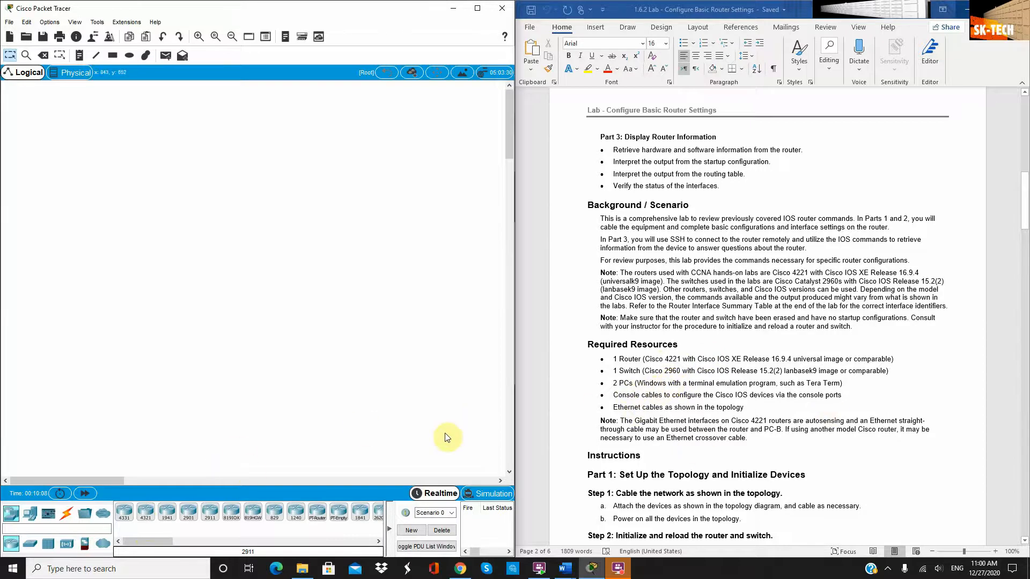
pyautogui.scroll(10, 758, 393)
pyautogui.scroll(5, 757, 390)
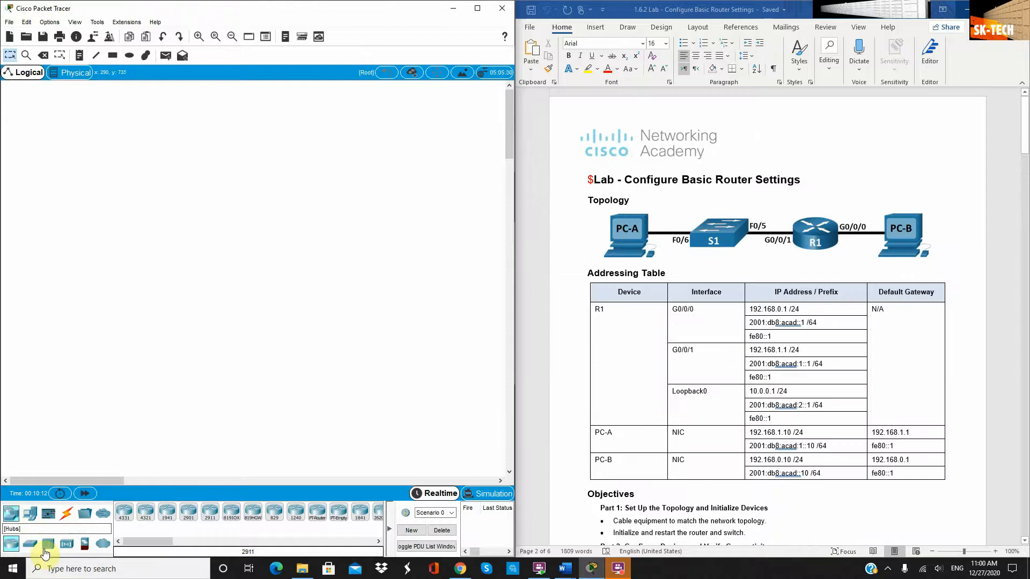
pyautogui.click(30, 513)
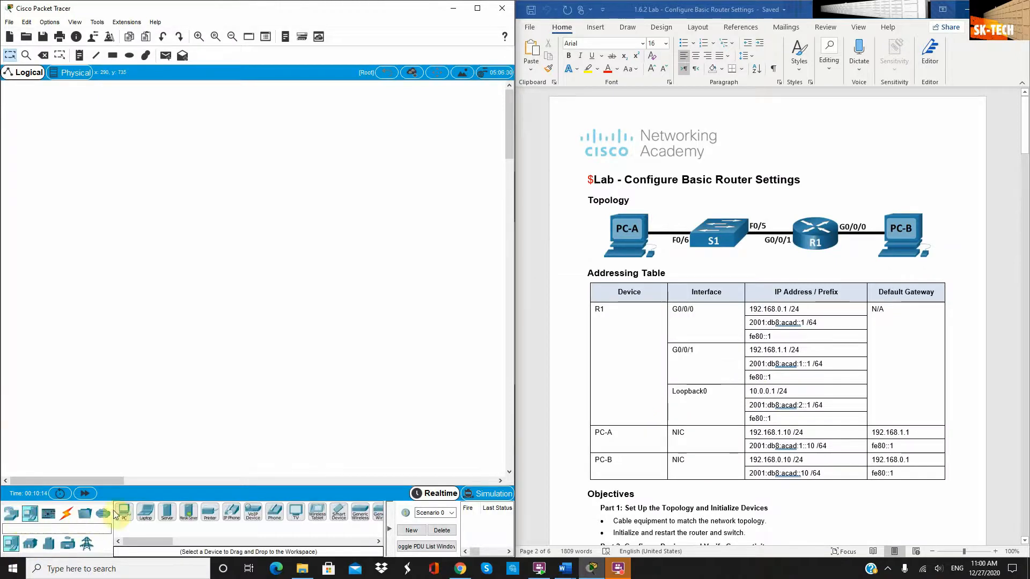
pyautogui.moveTo(124, 513); pyautogui.dragTo(112, 389)
pyautogui.moveTo(93, 224); pyautogui.dragTo(93, 224)
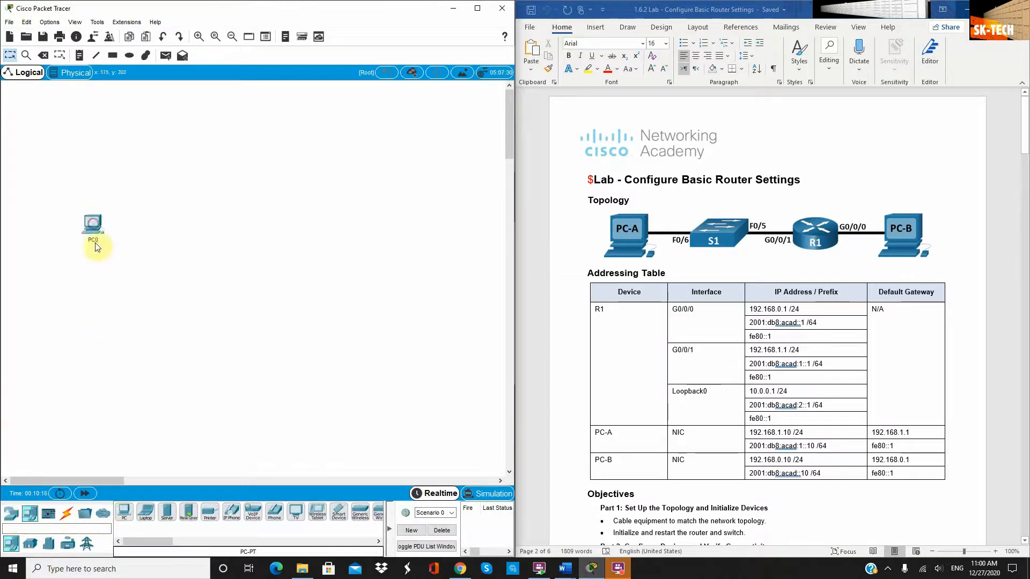
pyautogui.click(94, 241)
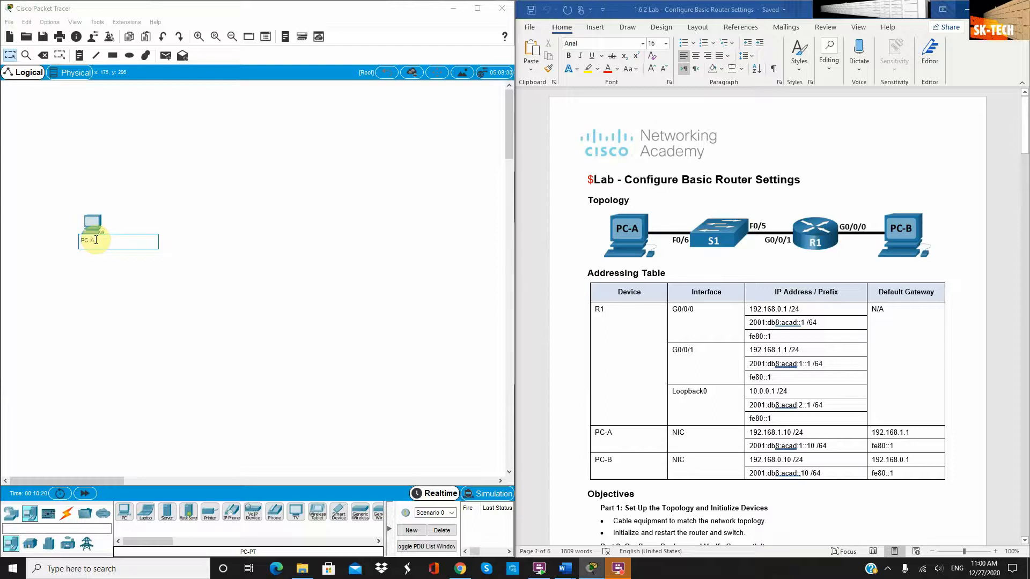
pyautogui.write('PC-A')
pyautogui.press('Return')
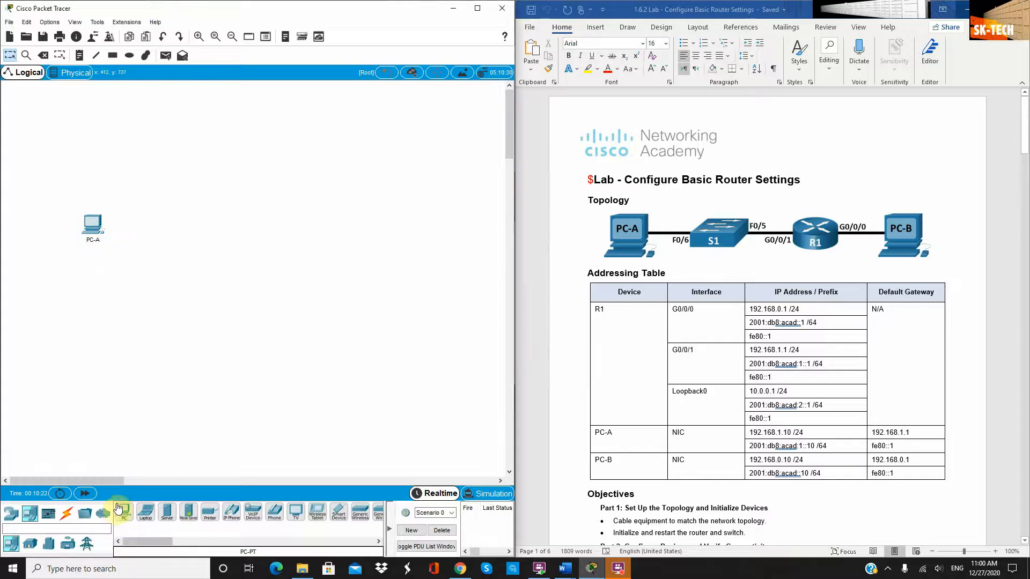
# Add a second PC labelled PC-B on the right and a 4321 router labelled R1 between them
pyautogui.moveTo(120, 509); pyautogui.dragTo(382, 231)
pyautogui.click(386, 249)
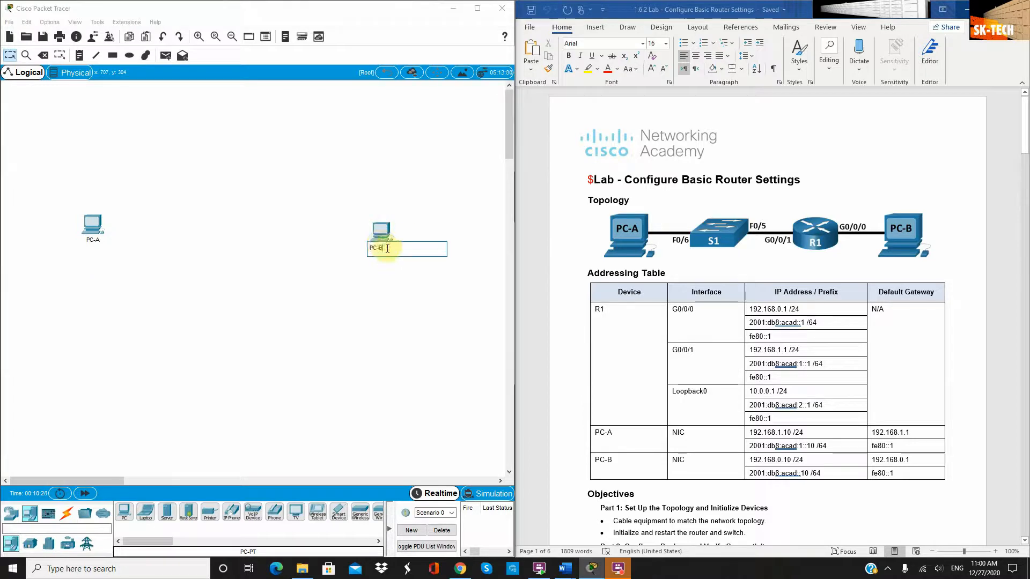
pyautogui.press('Return')
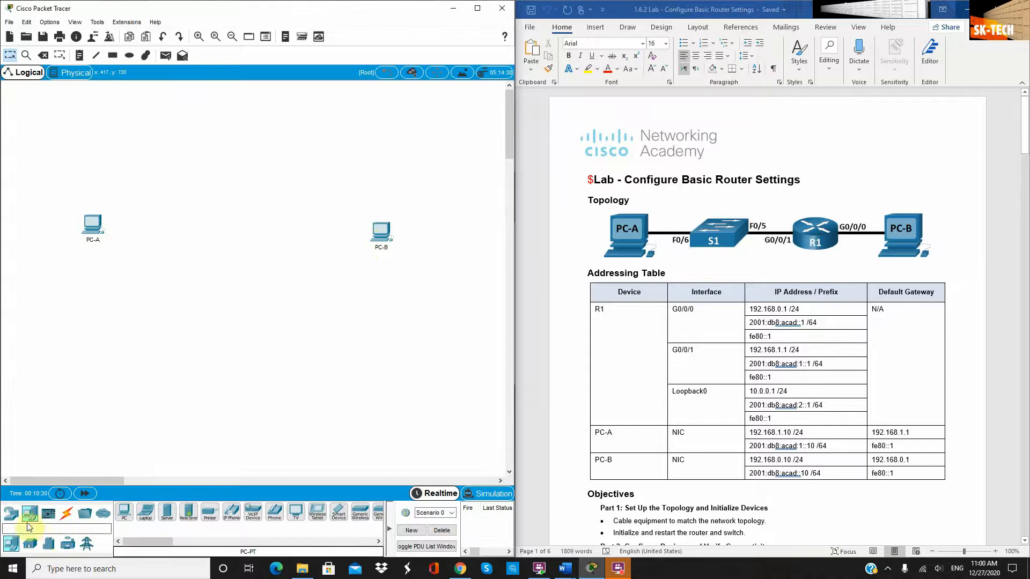
pyautogui.click(9, 515)
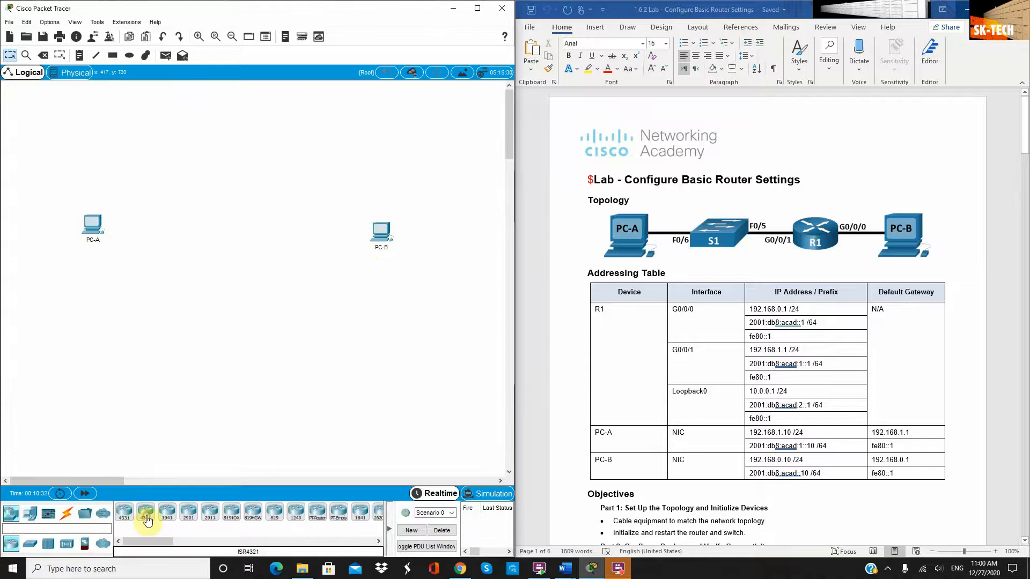
pyautogui.moveTo(147, 521); pyautogui.dragTo(267, 244)
pyautogui.click(288, 251)
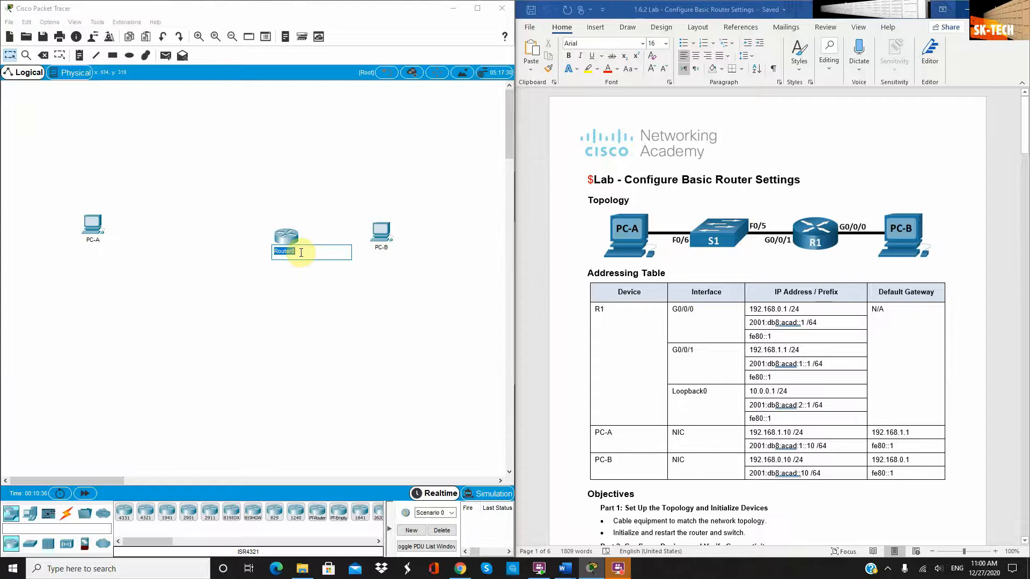
pyautogui.write('R1')
pyautogui.press('Return')
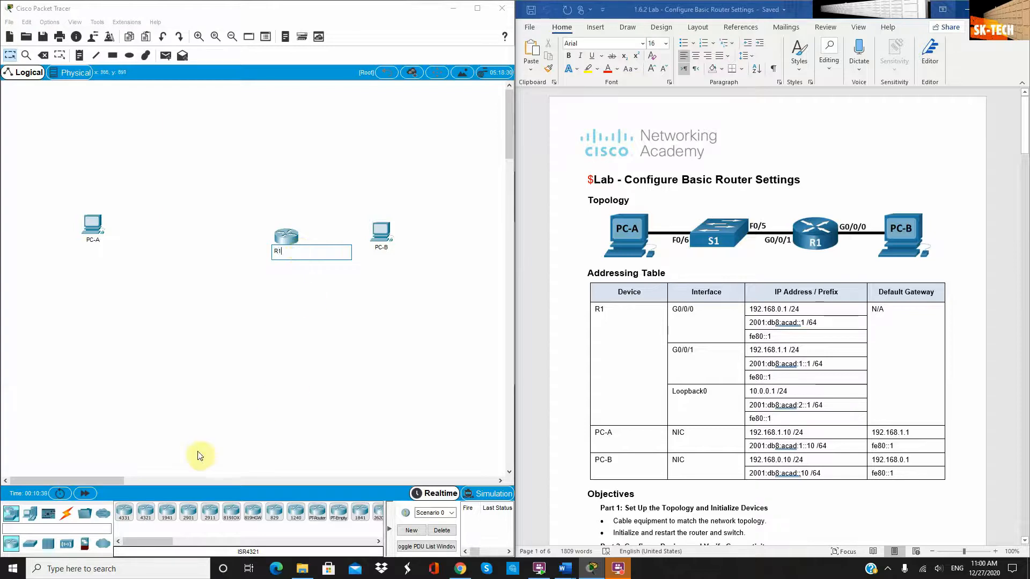
# Add a 2960 switch labelled S1 between PC-A and R1, then align R1 in the row
pyautogui.click(30, 544)
pyautogui.moveTo(124, 513); pyautogui.dragTo(183, 252)
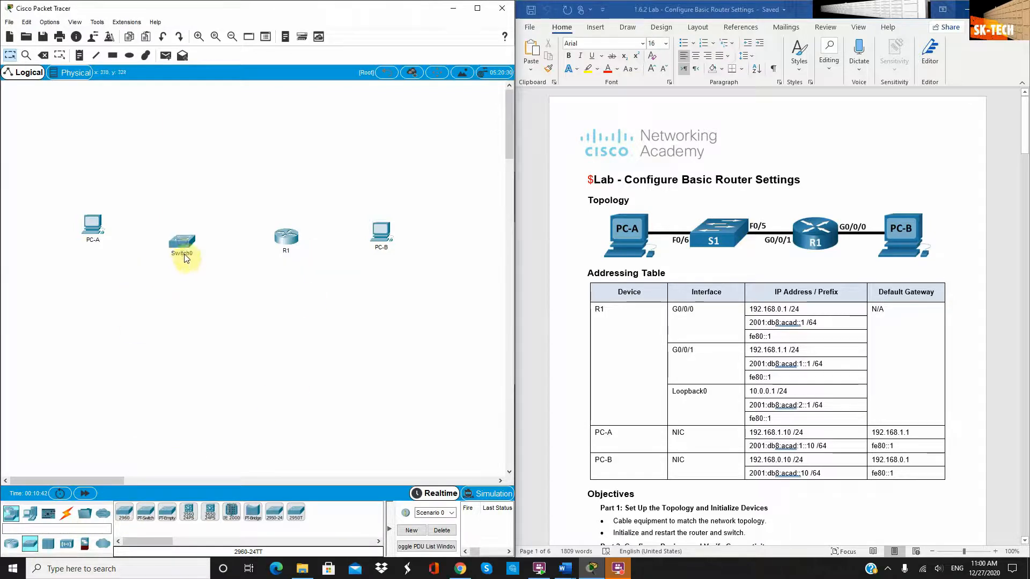
pyautogui.write('S')
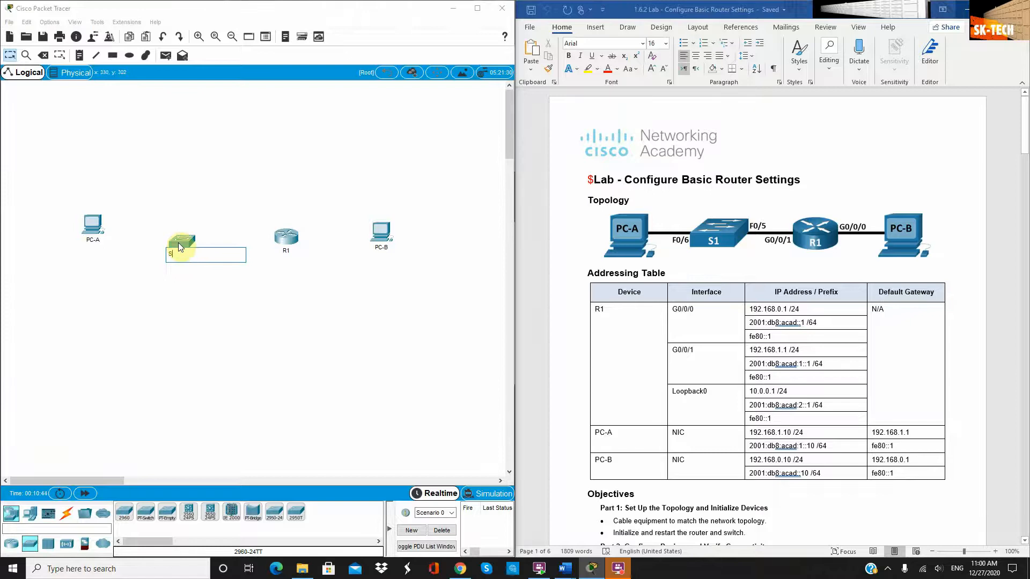
pyautogui.write('1')
pyautogui.click(231, 303)
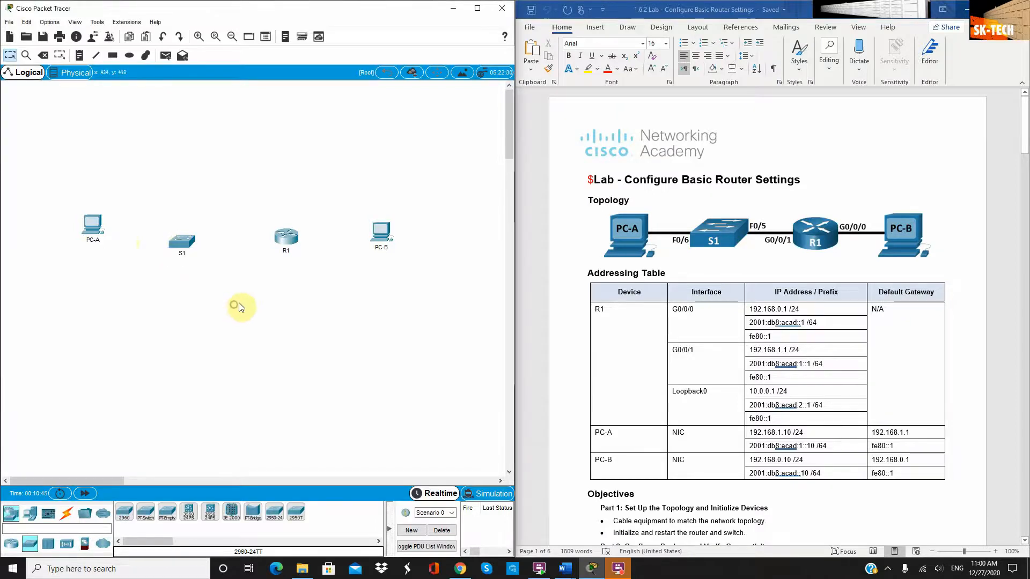
pyautogui.click(89, 224)
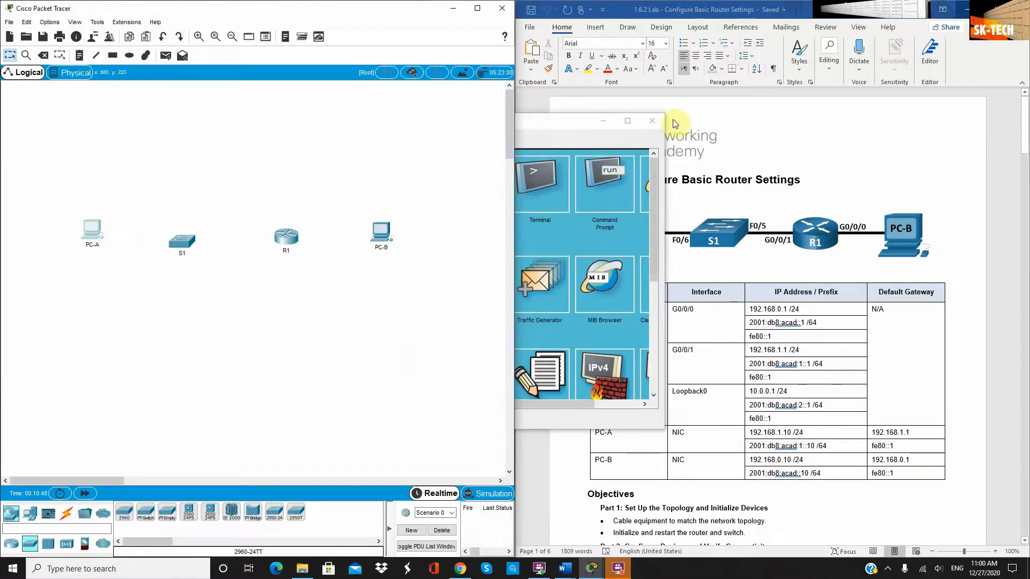
pyautogui.click(655, 121)
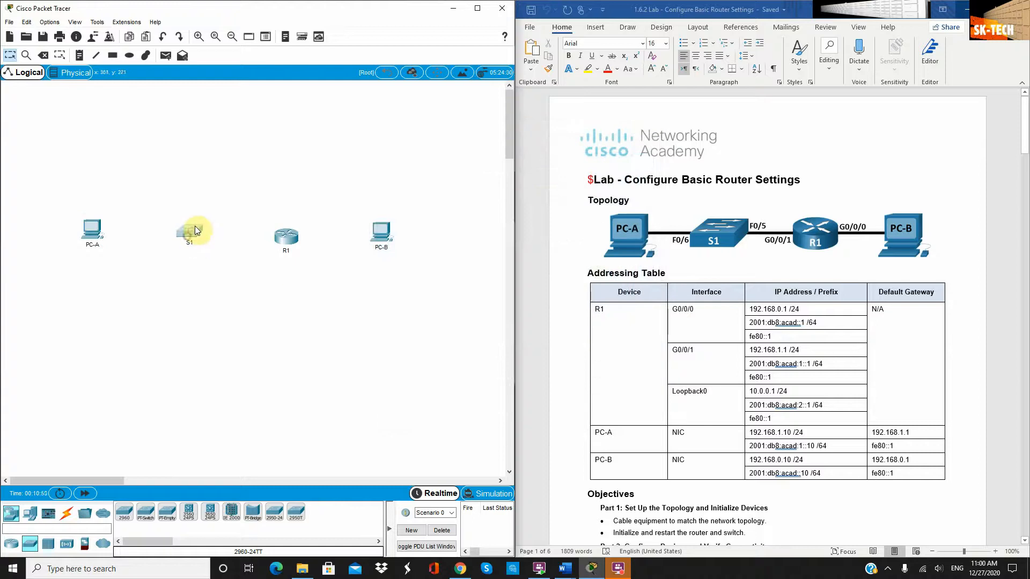
pyautogui.moveTo(285, 237); pyautogui.dragTo(285, 233)
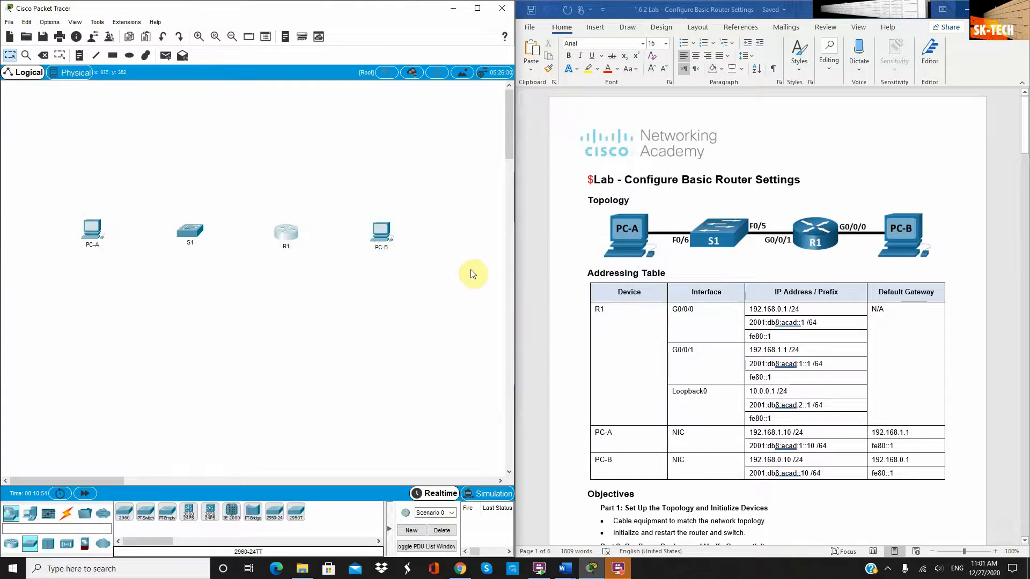
pyautogui.click(66, 515)
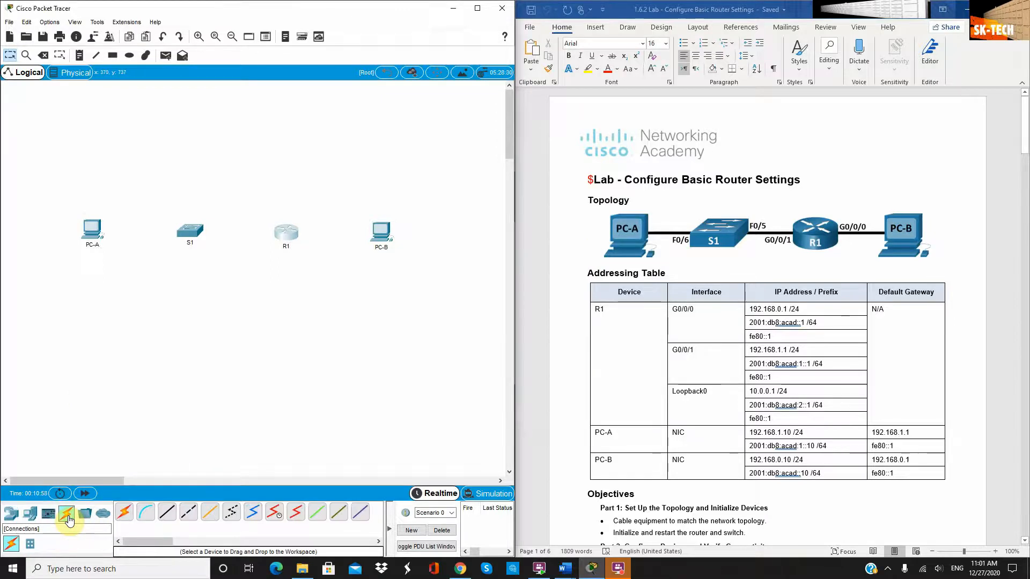
# Cable PC-A Fa0 to S1 Fa0/6 and S1 Fa0/5 to R1 G0/0/1 with straight-through copper
pyautogui.click(168, 514)
pyautogui.click(95, 230)
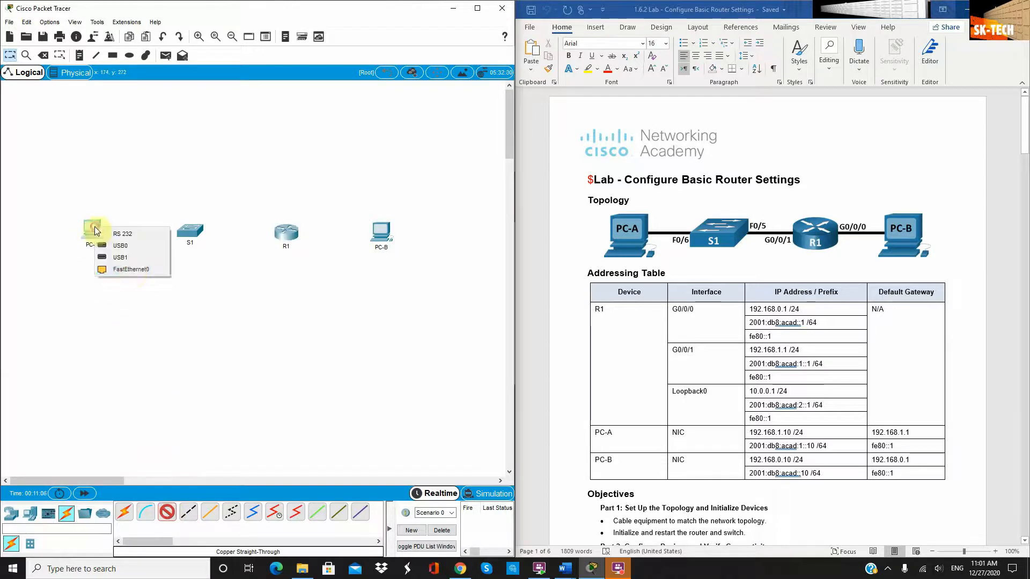
pyautogui.click(130, 270)
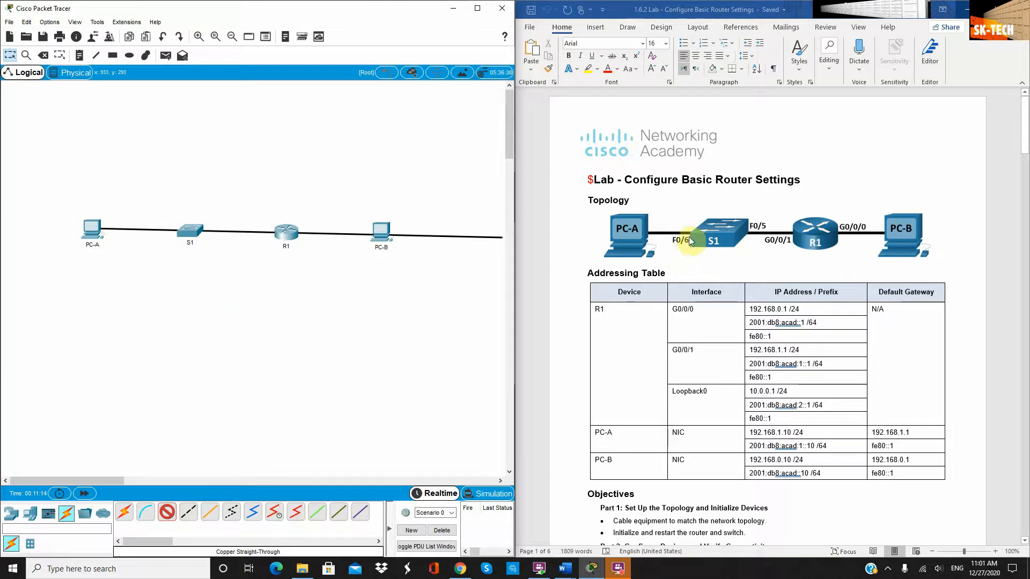
pyautogui.click(183, 232)
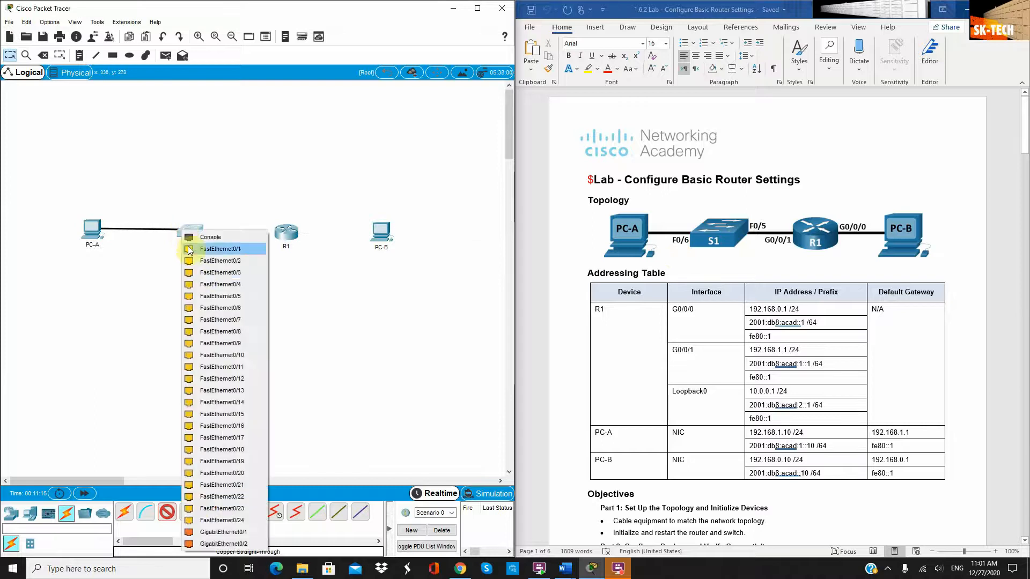
pyautogui.click(220, 308)
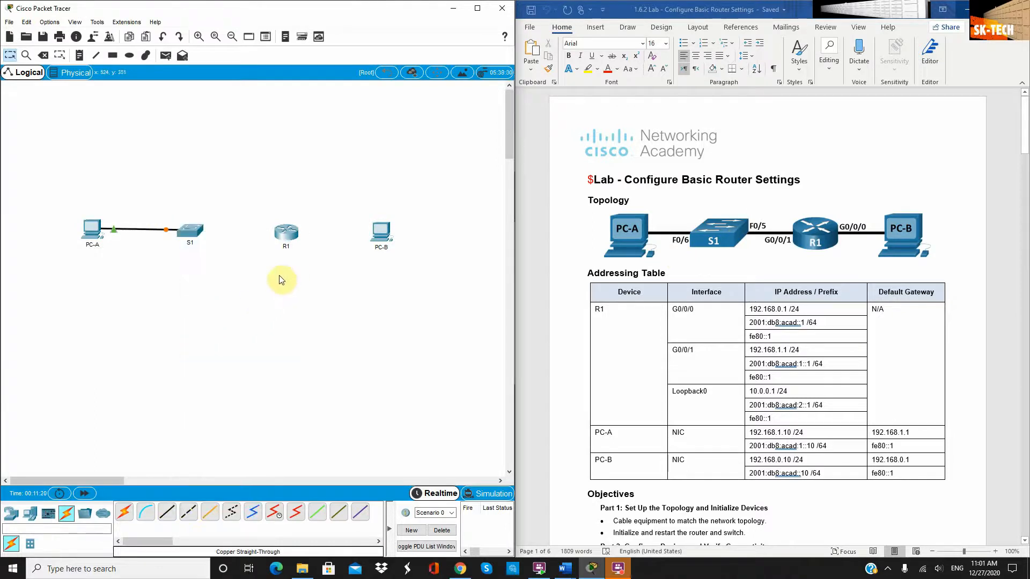
pyautogui.click(165, 514)
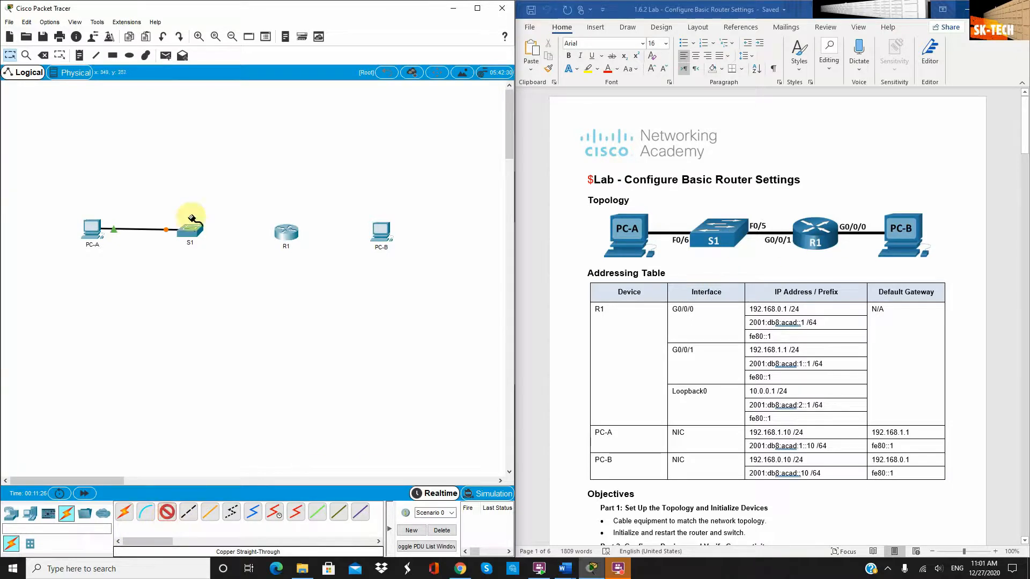
pyautogui.click(196, 235)
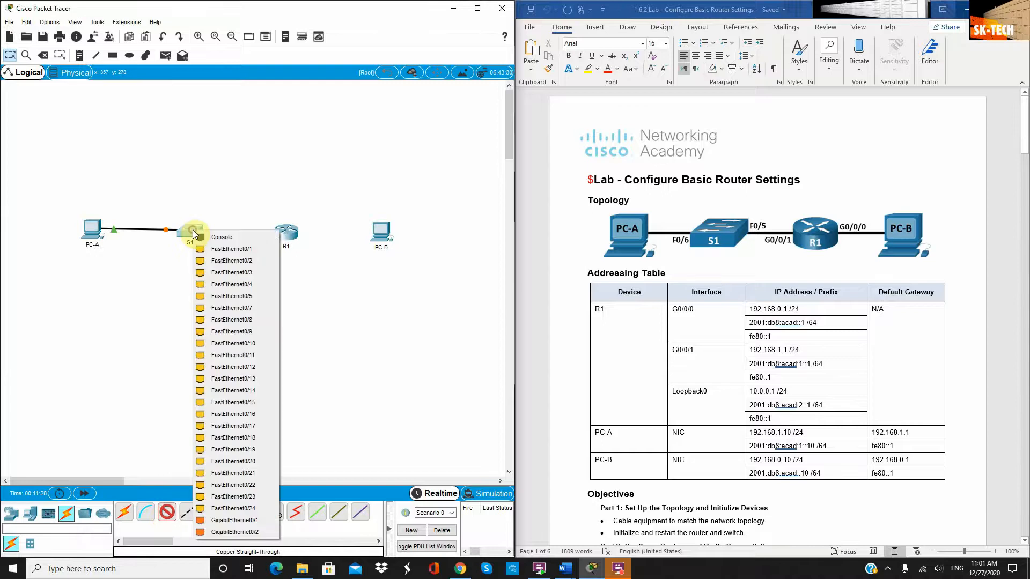
pyautogui.click(229, 296)
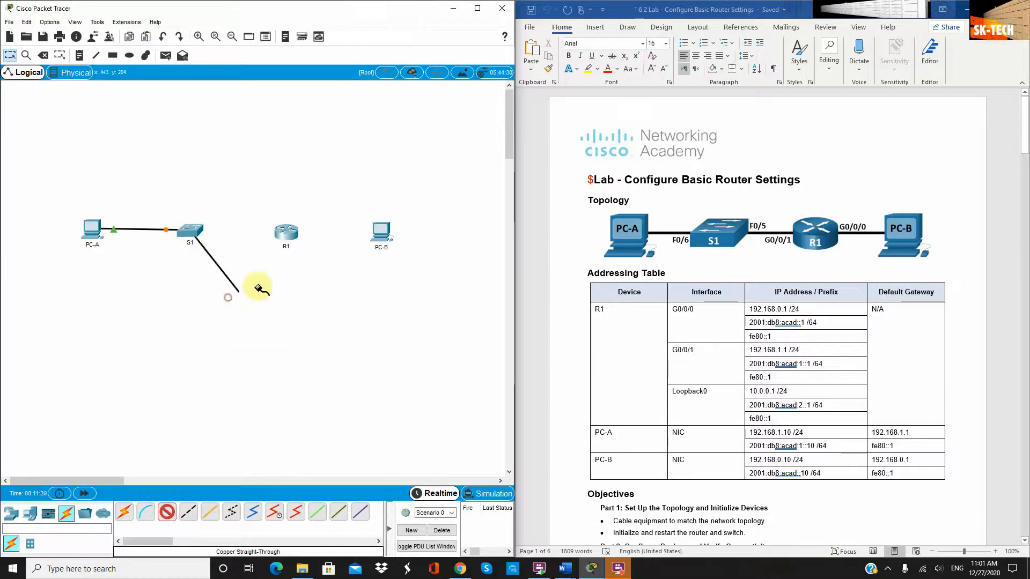
pyautogui.click(279, 235)
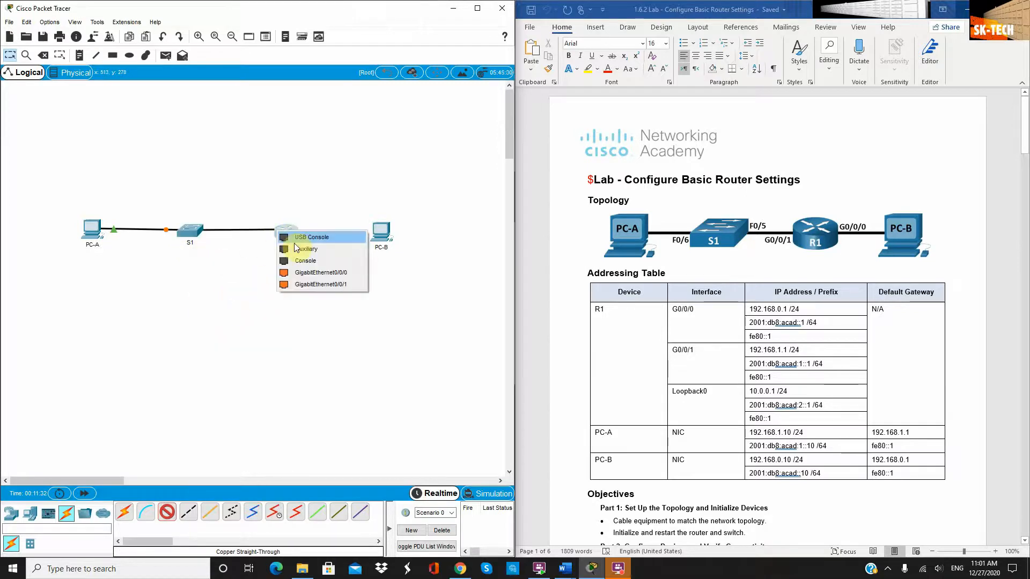
pyautogui.click(308, 285)
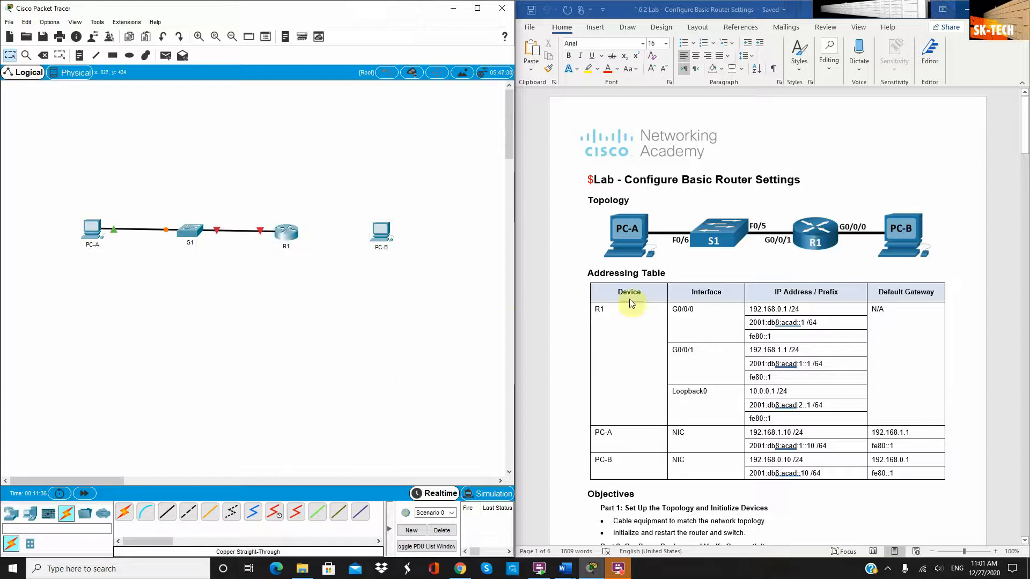
# Link R1 GigabitEthernet0/0/0 to PC-B FastEthernet0 with a copper cross-over cable
pyautogui.click(189, 515)
pyautogui.click(293, 231)
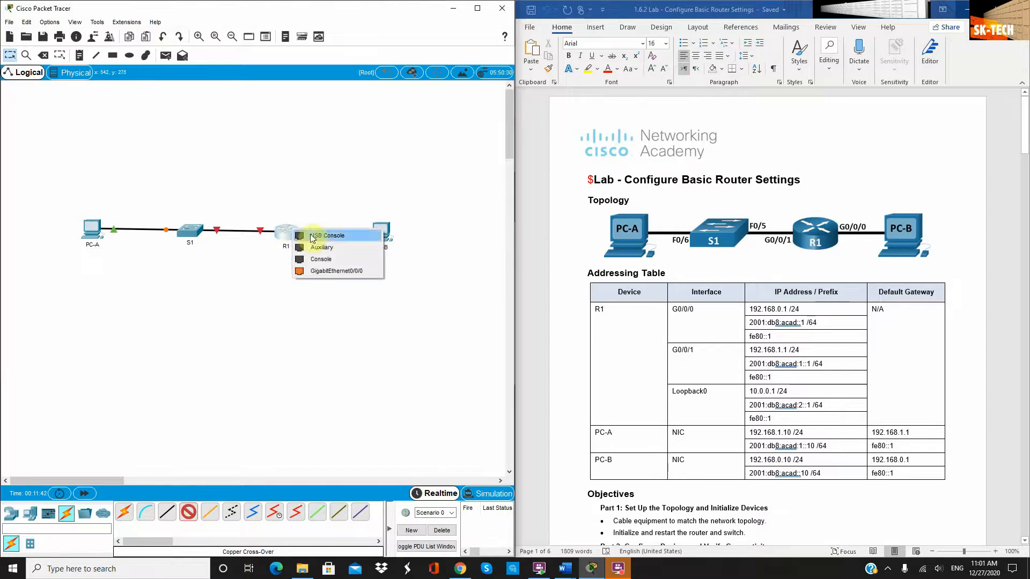
pyautogui.click(331, 272)
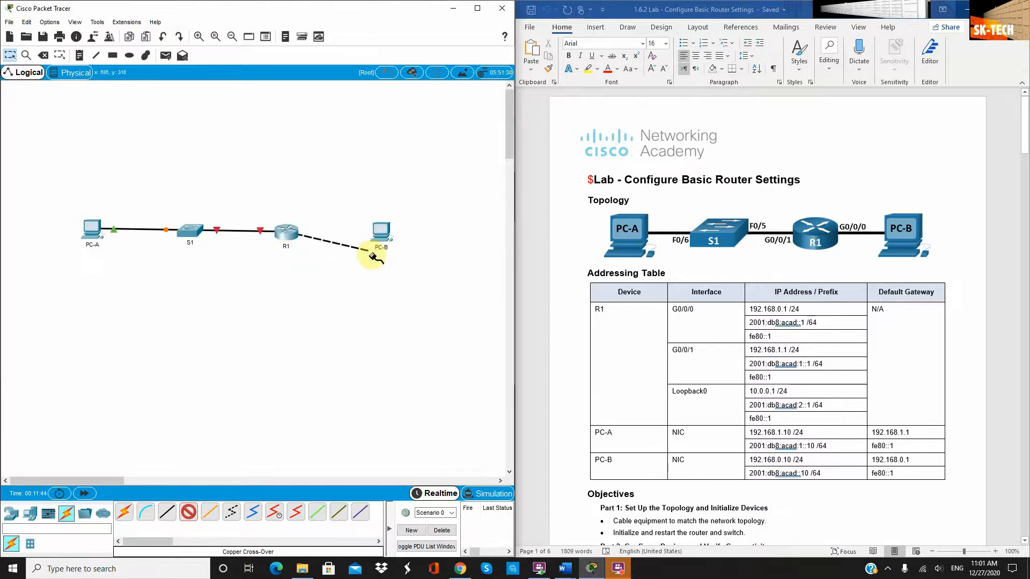
pyautogui.click(380, 241)
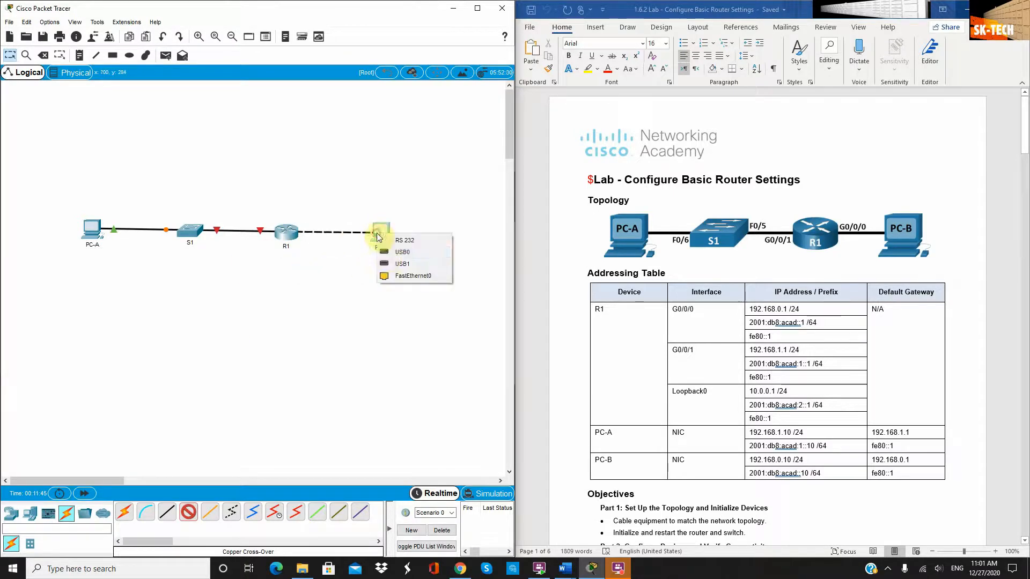
pyautogui.click(403, 274)
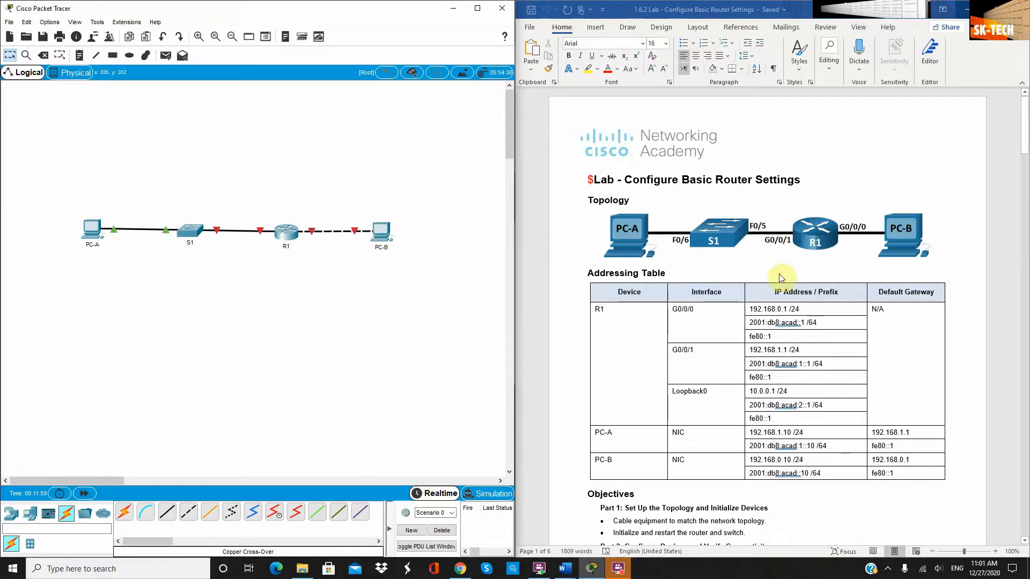
pyautogui.scroll(-3, 776, 296)
pyautogui.scroll(-15, 776, 295)
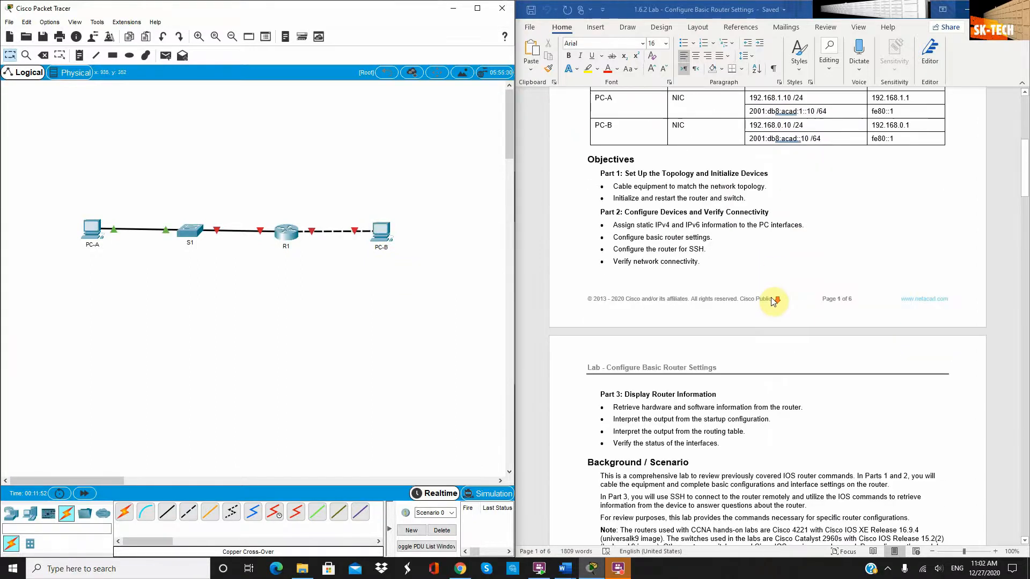
pyautogui.scroll(-10, 773, 301)
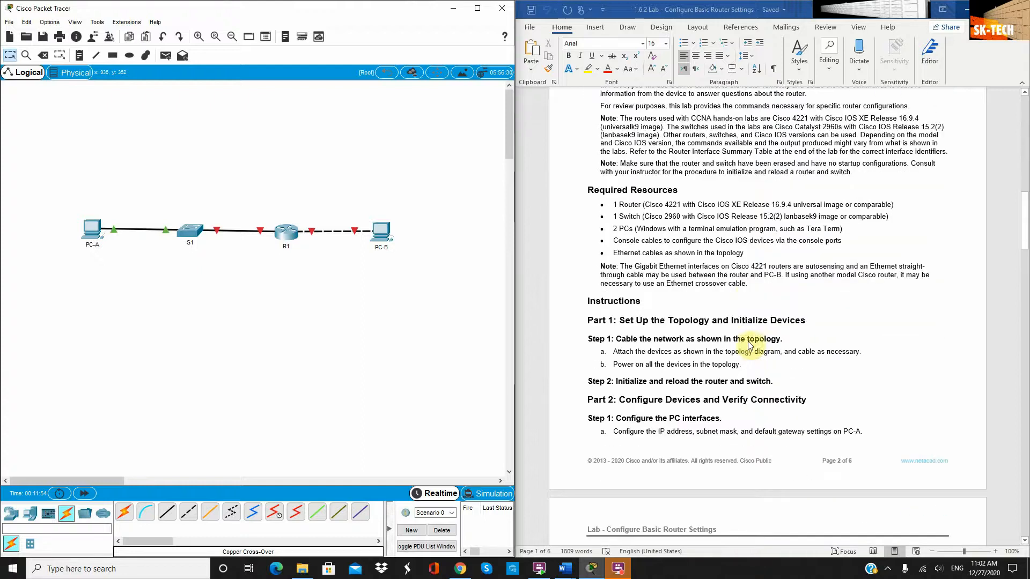
pyautogui.scroll(-2, 631, 375)
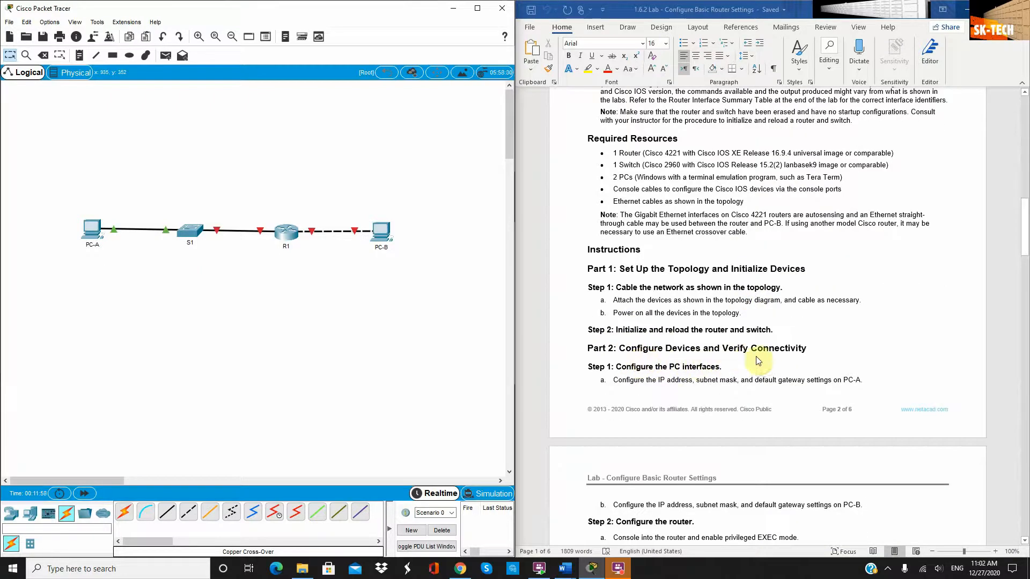
pyautogui.scroll(-1, 773, 357)
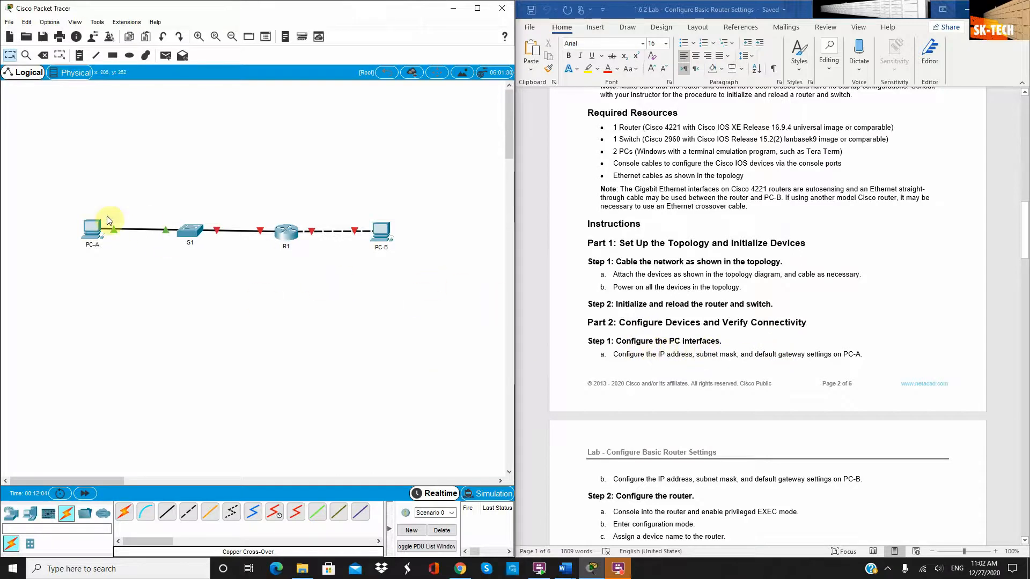
# Give PC-A IPv4 address 192.168.1.10, mask 255.255.255.0 and gateway 192.168.1.1
pyautogui.click(89, 226)
pyautogui.moveTo(494, 129); pyautogui.dragTo(294, 120)
pyautogui.click(210, 166)
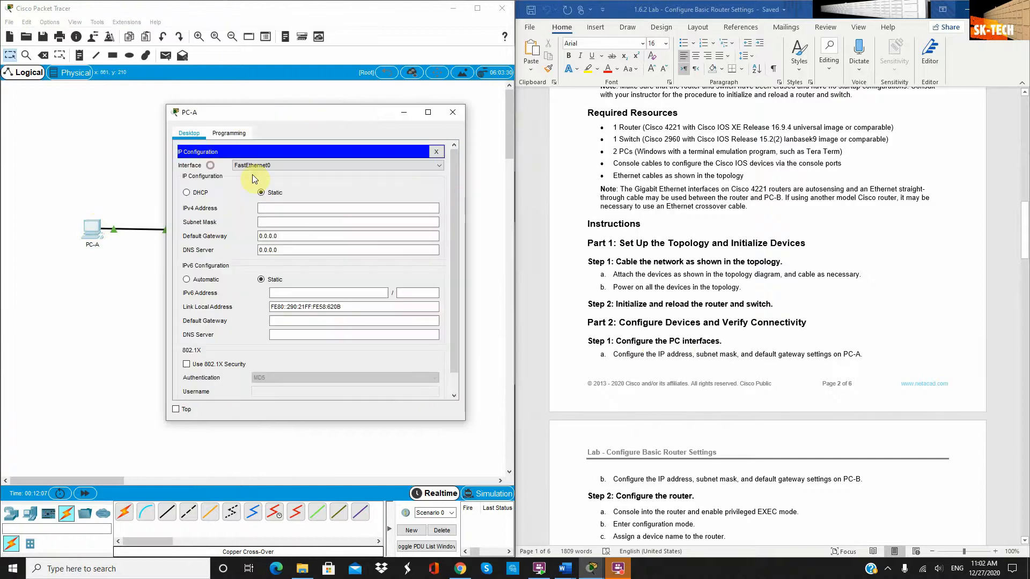
pyautogui.scroll(5, 681, 239)
pyautogui.scroll(12, 680, 239)
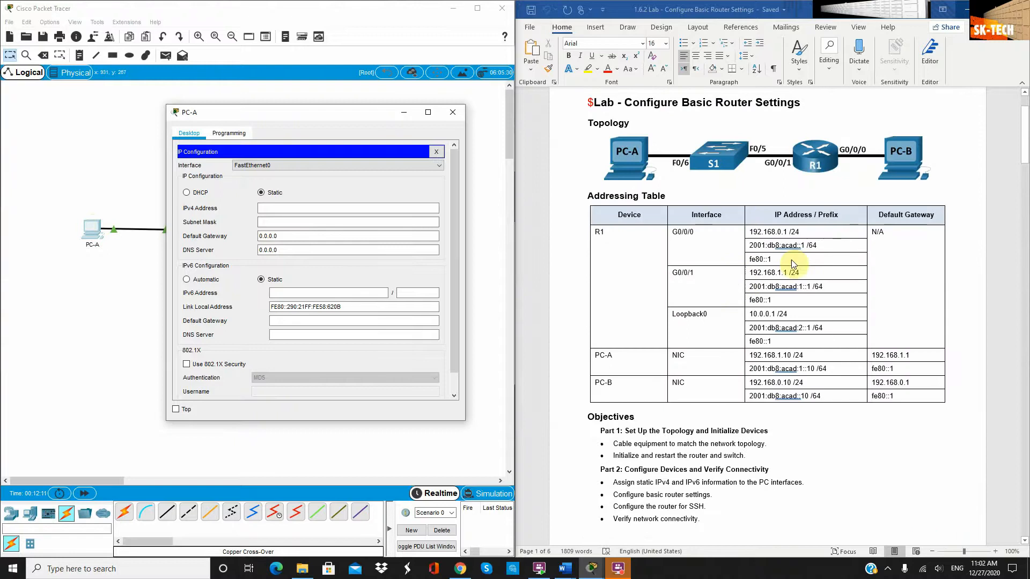
pyautogui.click(306, 209)
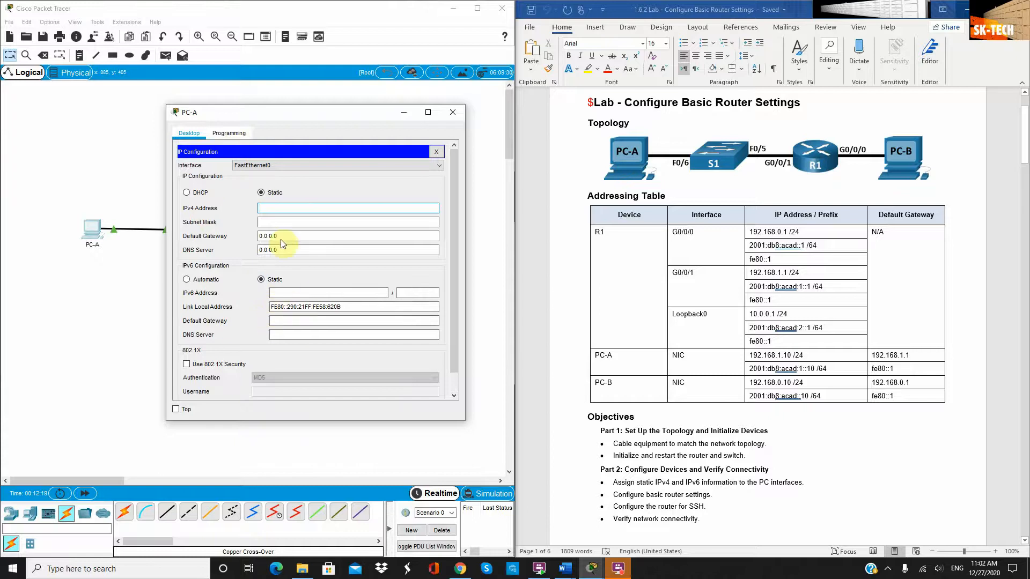
pyautogui.click(281, 208)
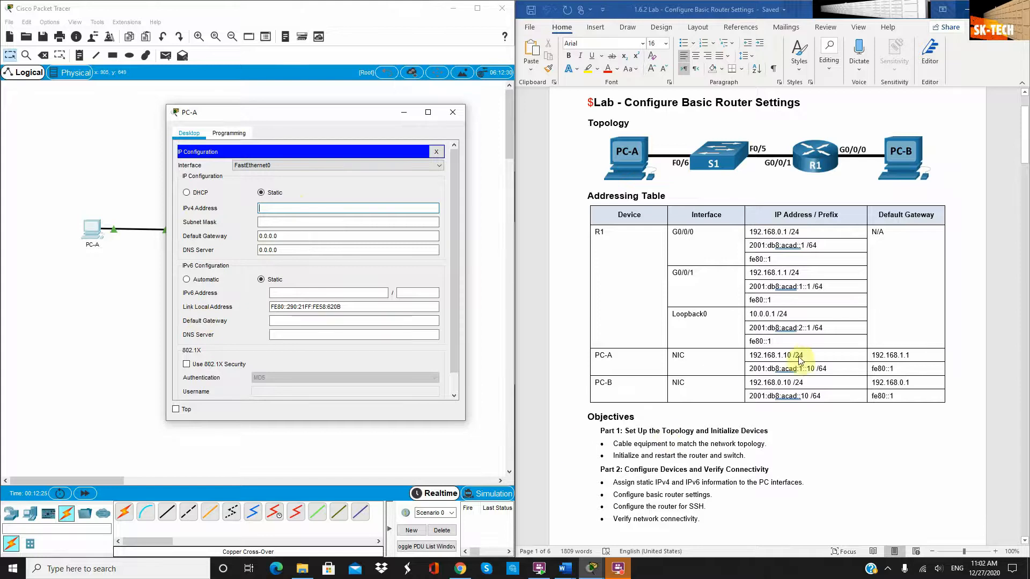
pyautogui.click(407, 359)
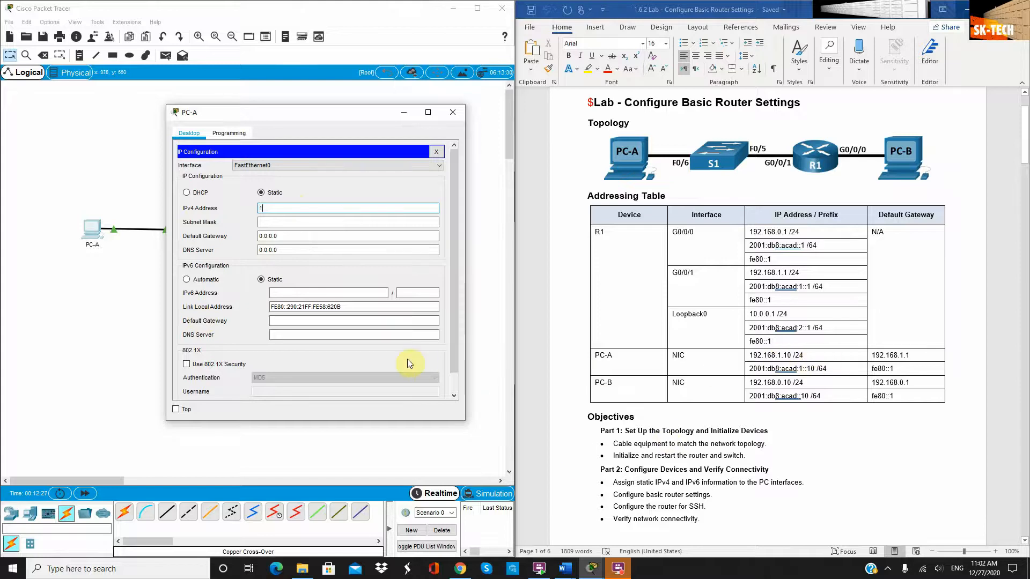
pyautogui.write('192.168.1.10')
pyautogui.press('Tab')
pyautogui.click(278, 235)
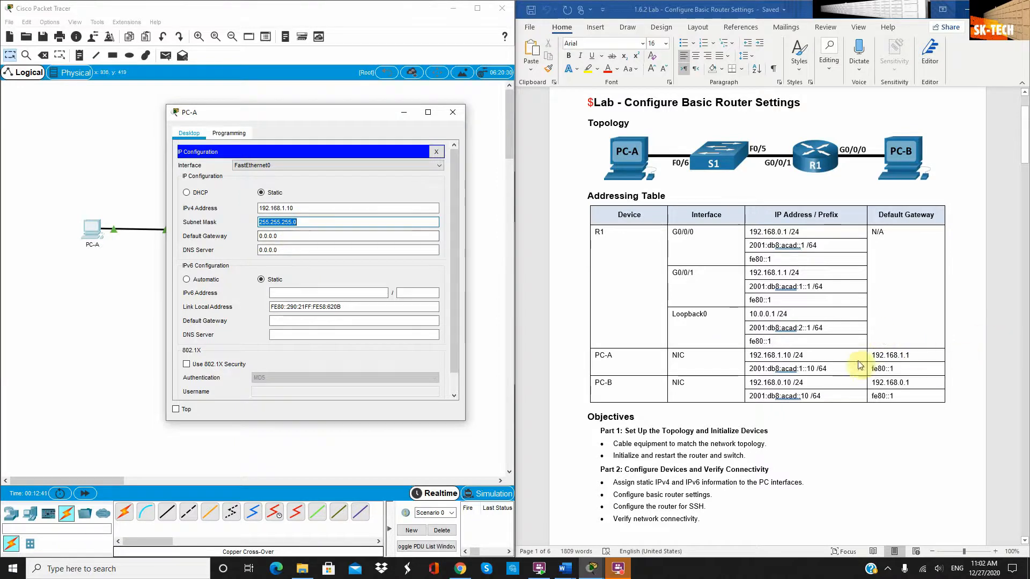
pyautogui.click(290, 237)
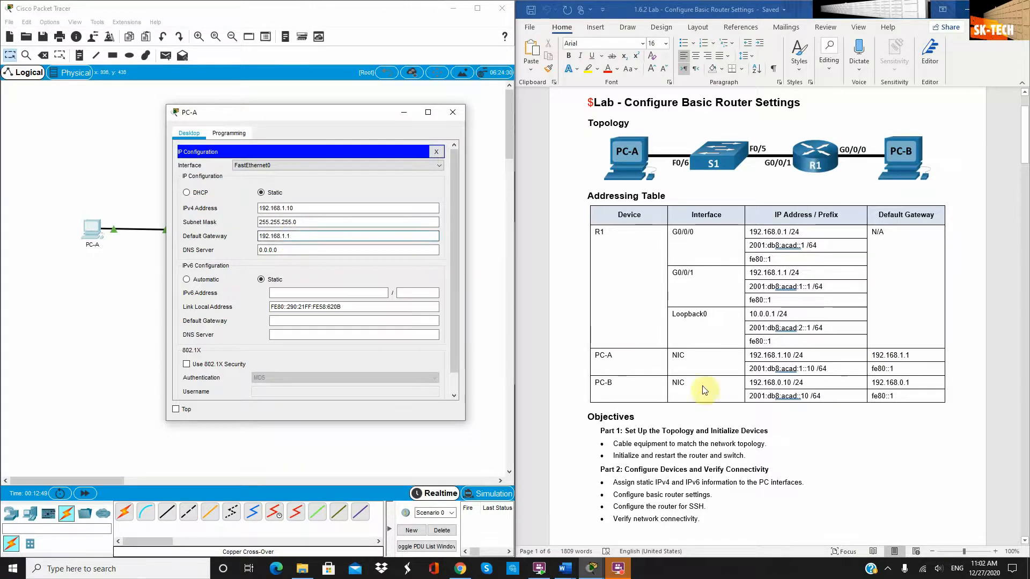
# Paste PC-A's IPv6 address 2001:db8:acad:1::10/64 from the Word table and set gateway fe80::1
pyautogui.click(822, 370)
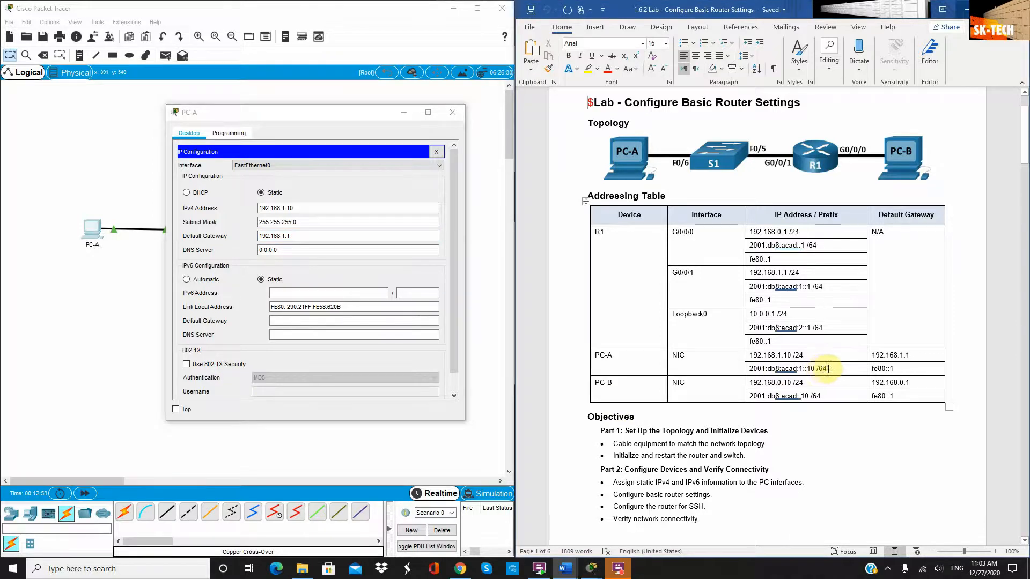
pyautogui.moveTo(828, 369); pyautogui.dragTo(751, 370)
pyautogui.hotkey('ctrl', 'c')
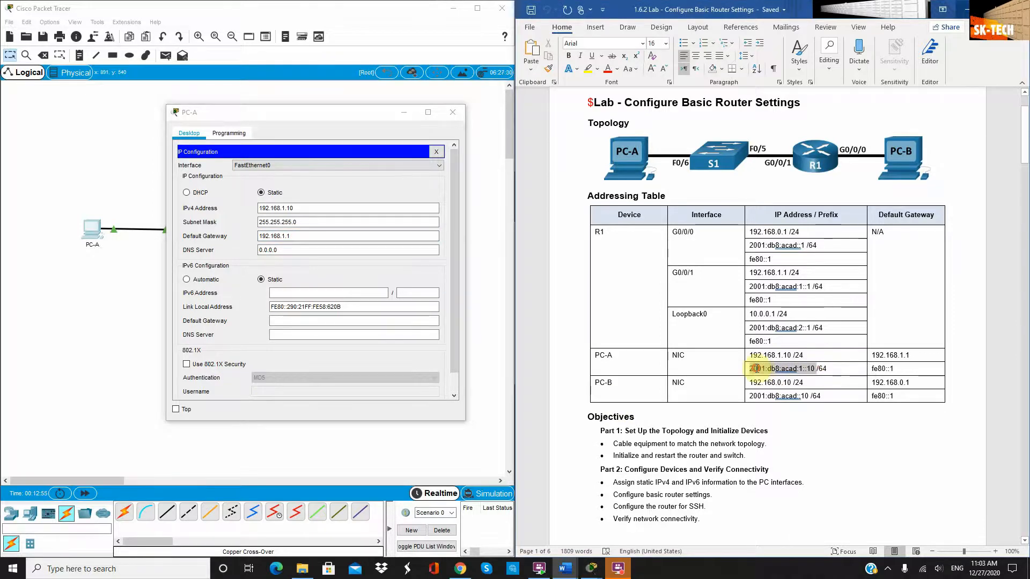
pyautogui.rightClick(762, 372)
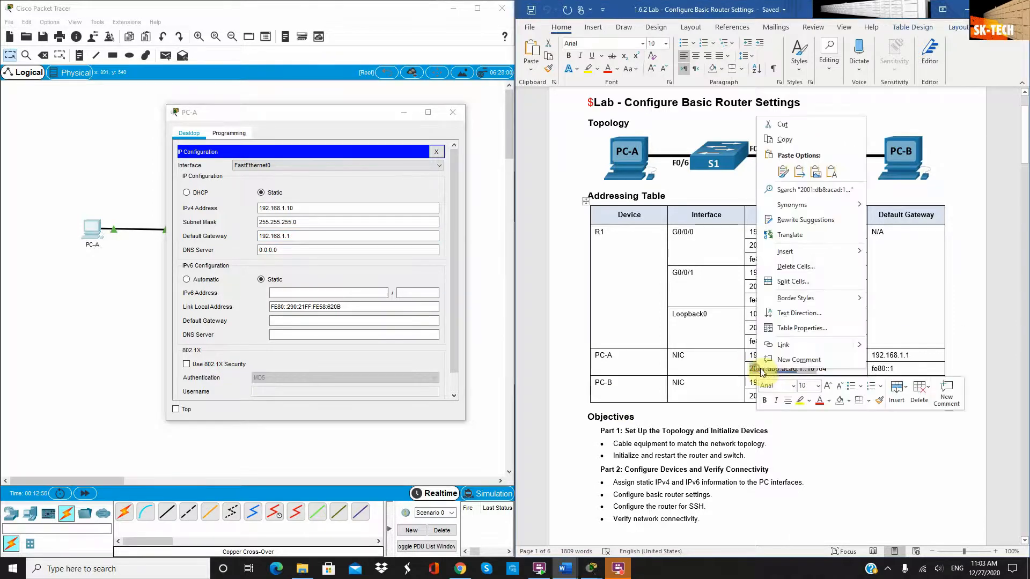
pyautogui.click(785, 139)
pyautogui.click(283, 294)
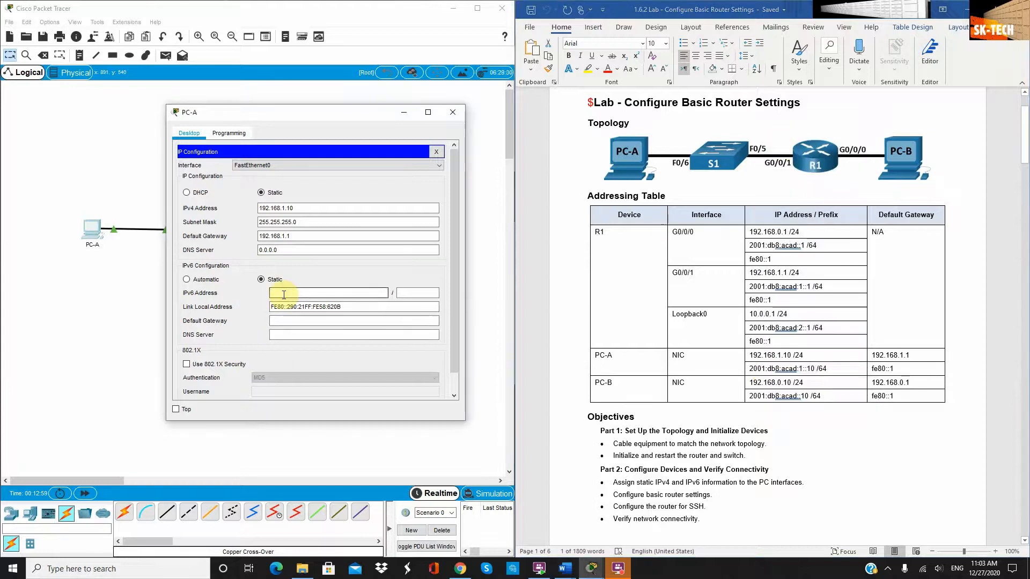
pyautogui.hotkey('ctrl', 'v')
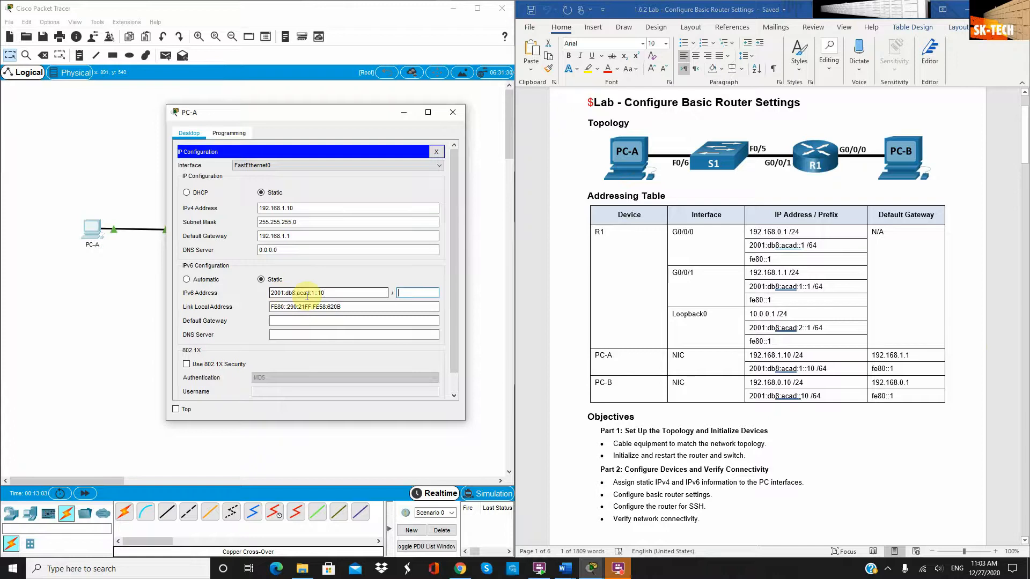
pyautogui.click(279, 321)
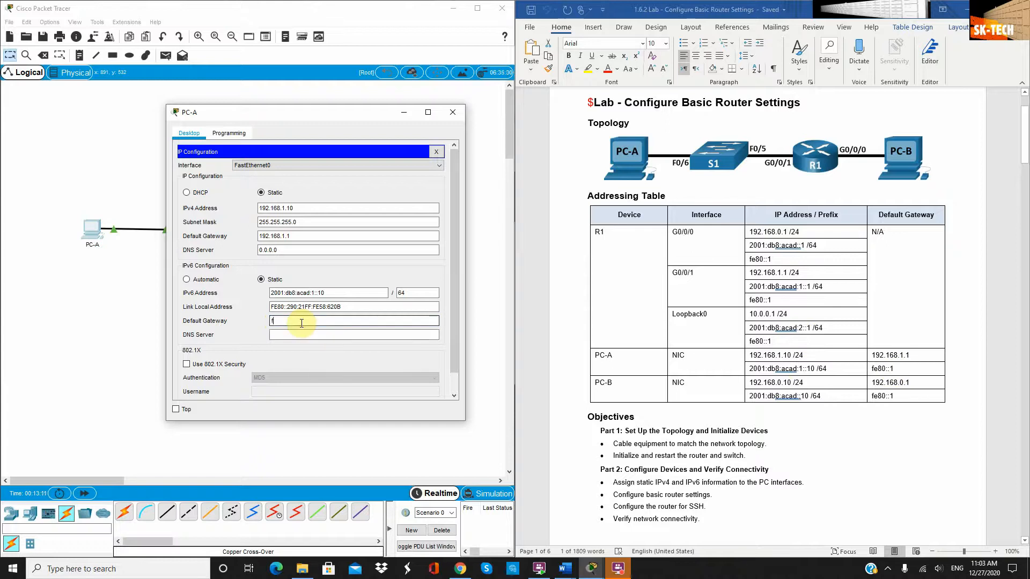
pyautogui.write('e80::1')
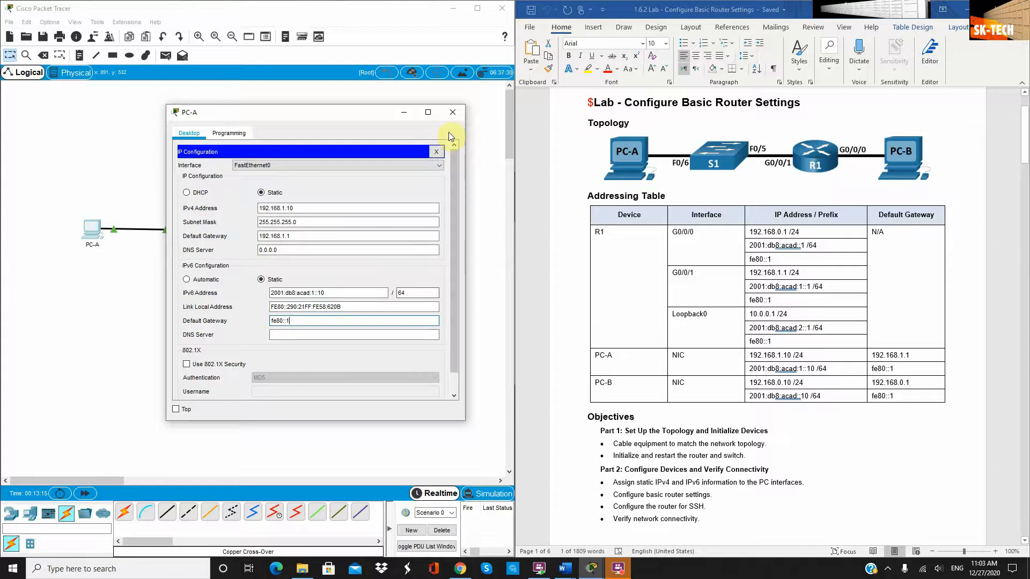
pyautogui.click(454, 112)
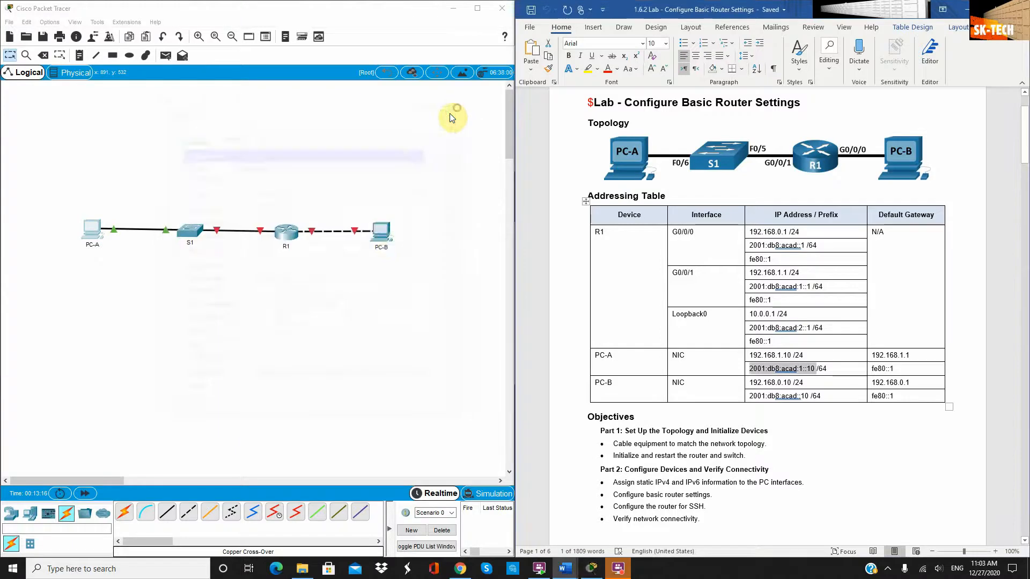
# Give PC-B IPv4 address 192.168.0.10/24 with default gateway 192.168.0.1
pyautogui.click(372, 227)
pyautogui.moveTo(439, 122); pyautogui.dragTo(249, 119)
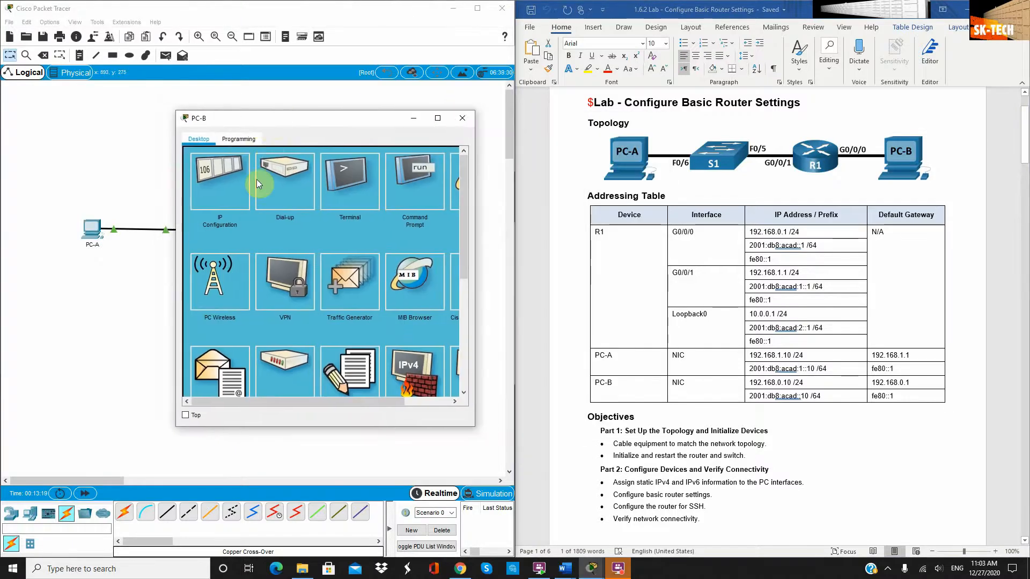
pyautogui.click(220, 195)
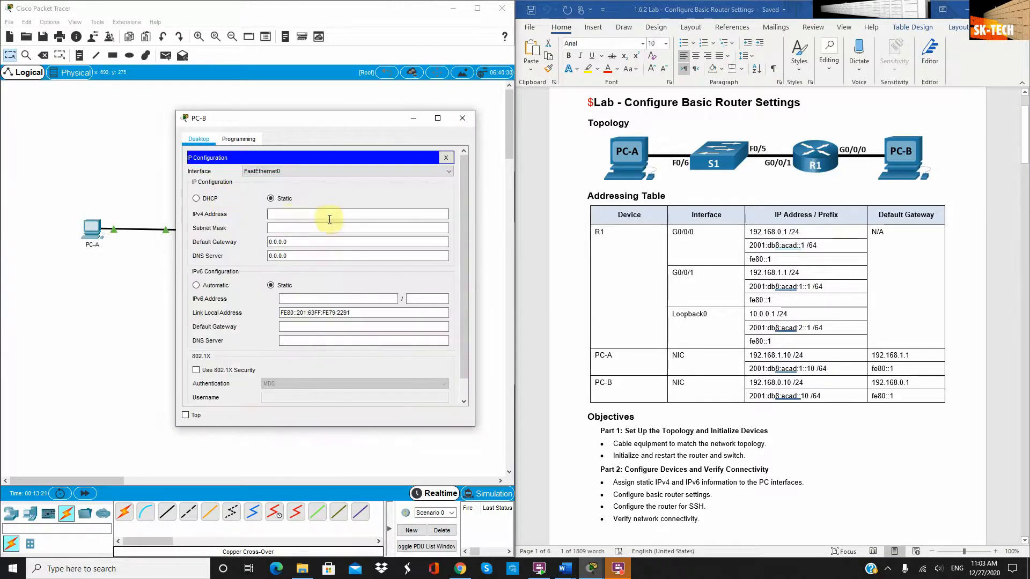
pyautogui.click(330, 214)
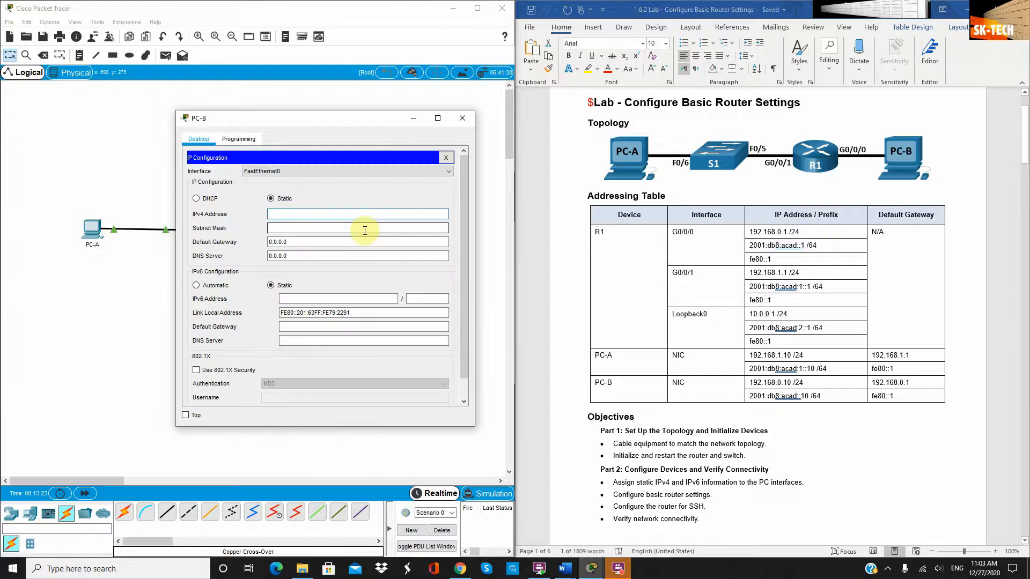
pyautogui.write('192.168.0.10')
pyautogui.click(365, 230)
pyautogui.click(333, 246)
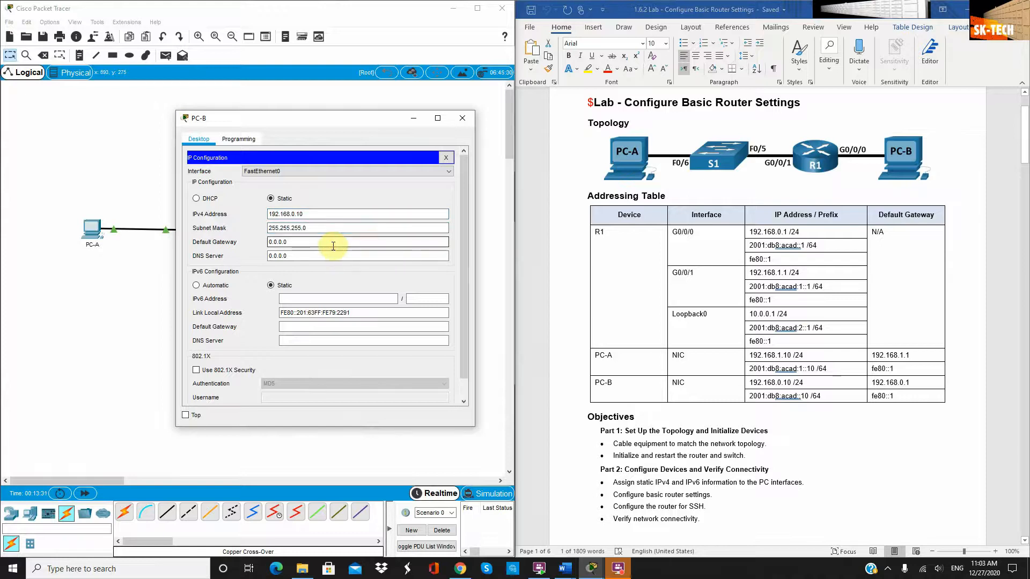
pyautogui.doubleClick(333, 246)
pyautogui.press('BackSpace')
pyautogui.press('BackSpace')
pyautogui.press('BackSpace')
pyautogui.press('BackSpace')
pyautogui.press('BackSpace')
pyautogui.write('192.168.0.1')
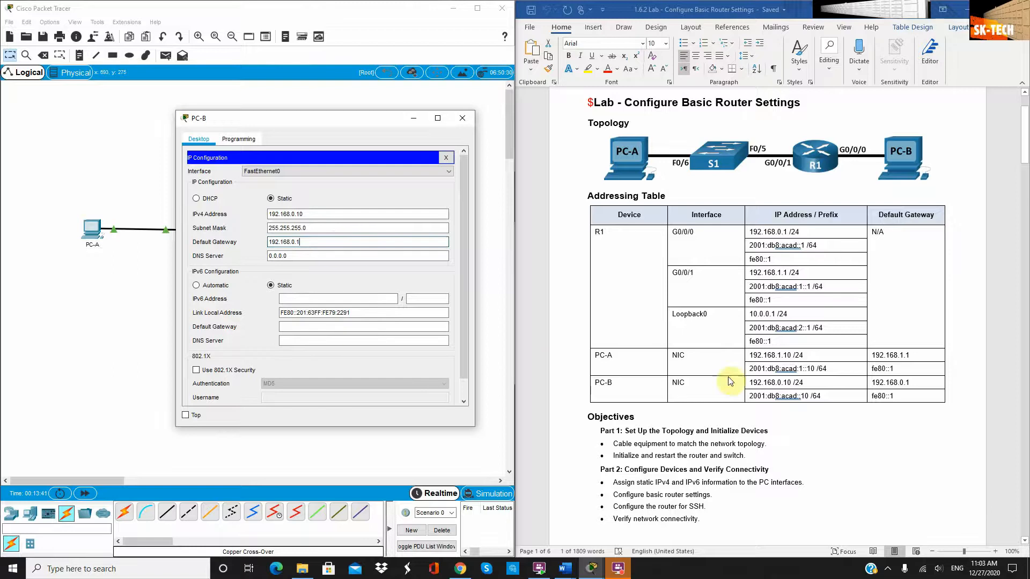
# Paste PC-B's IPv6 address 2001:db8:acad::10 from Word, with prefix 64 and gateway fe80::1
pyautogui.click(791, 391)
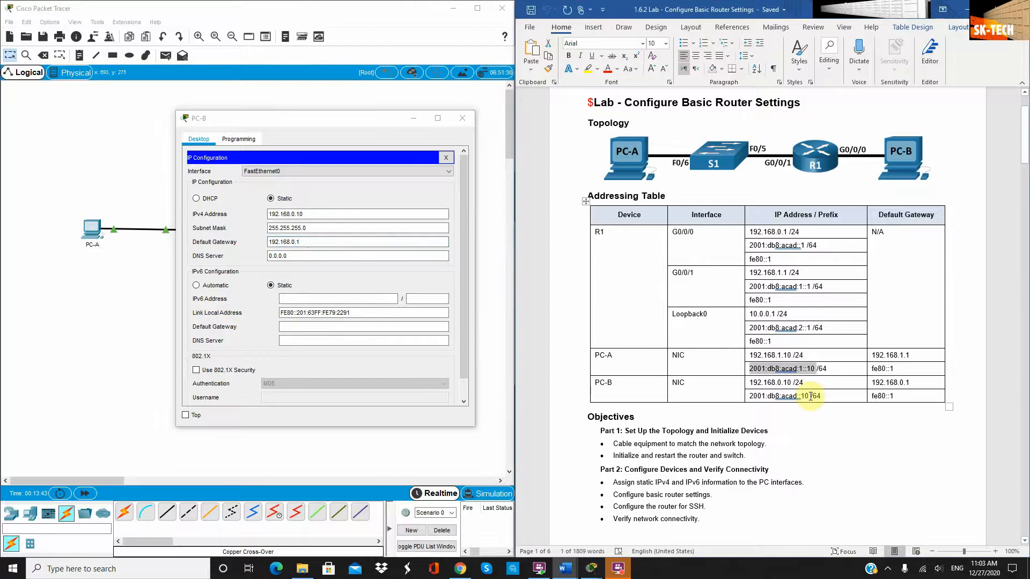
pyautogui.moveTo(810, 396); pyautogui.dragTo(750, 396)
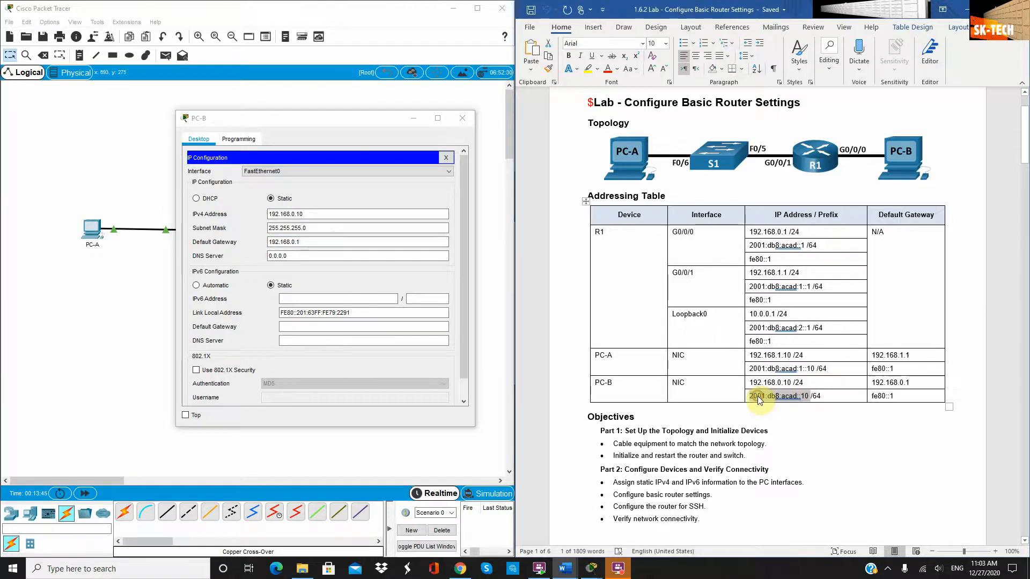
pyautogui.hotkey('ctrl', 'c')
pyautogui.click(322, 299)
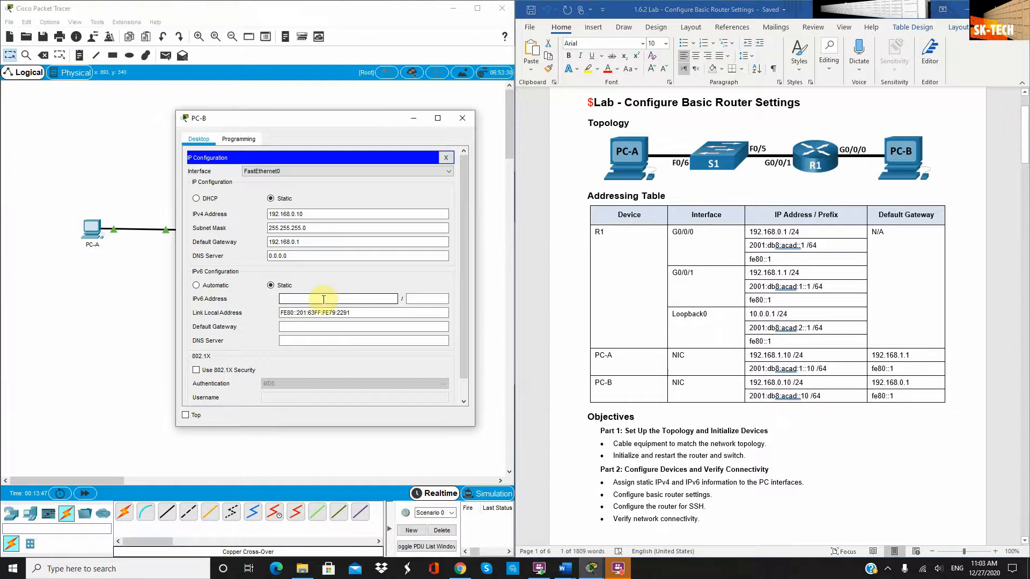
pyautogui.hotkey('ctrl', 'v')
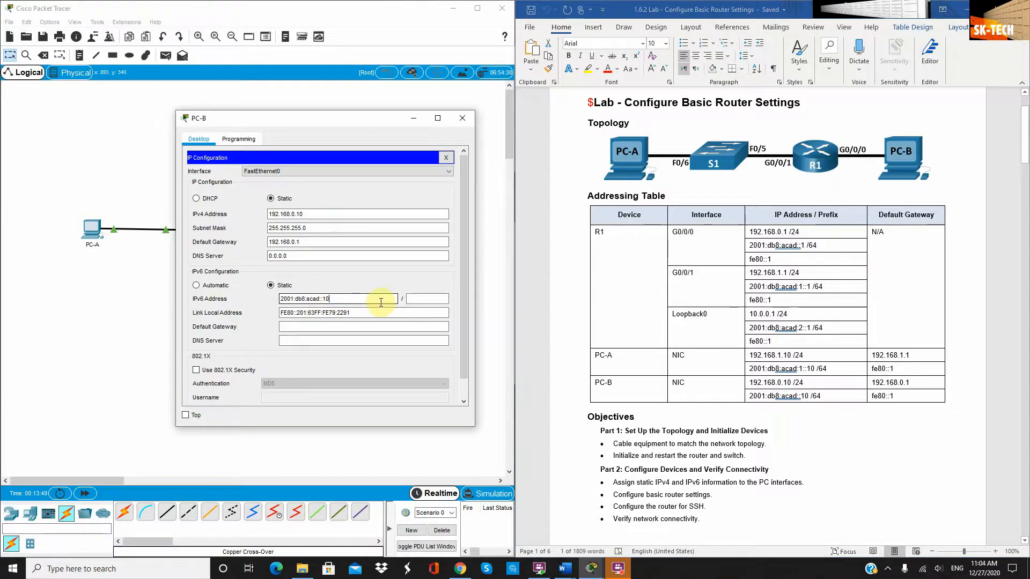
pyautogui.click(430, 299)
pyautogui.click(427, 298)
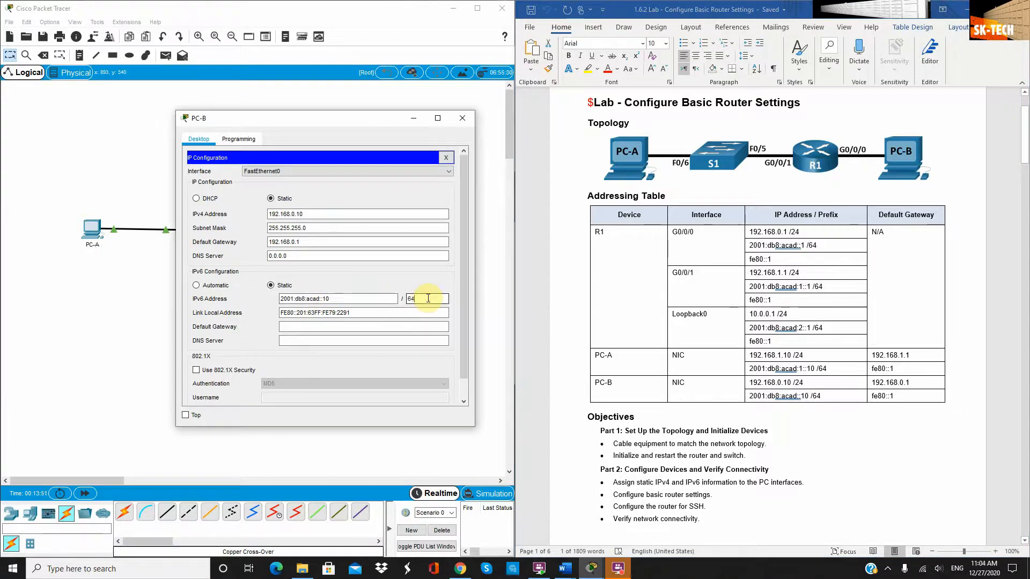
pyautogui.click(360, 326)
pyautogui.write('fe80::1')
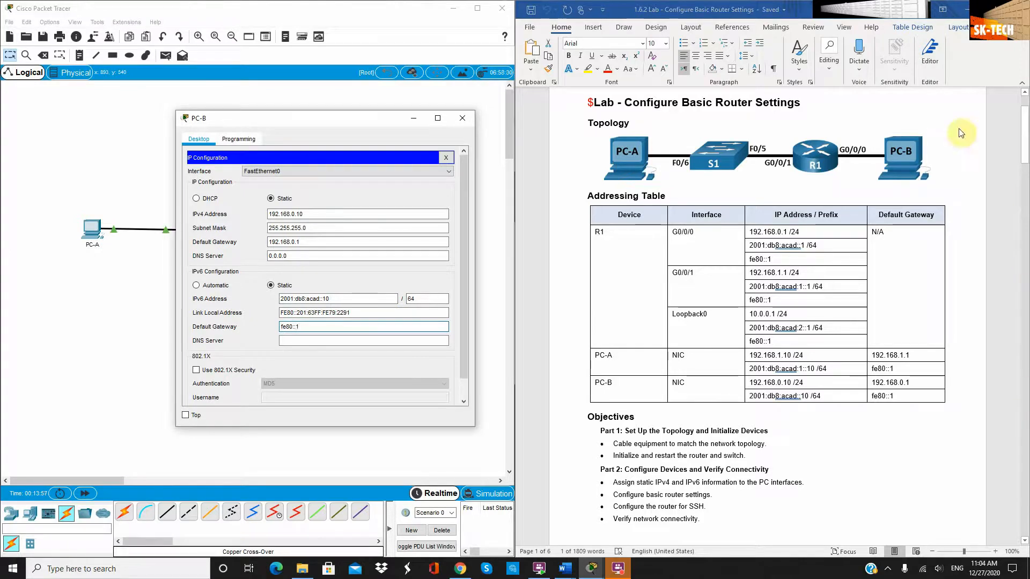
pyautogui.click(462, 120)
pyautogui.moveTo(750, 396); pyautogui.dragTo(808, 396)
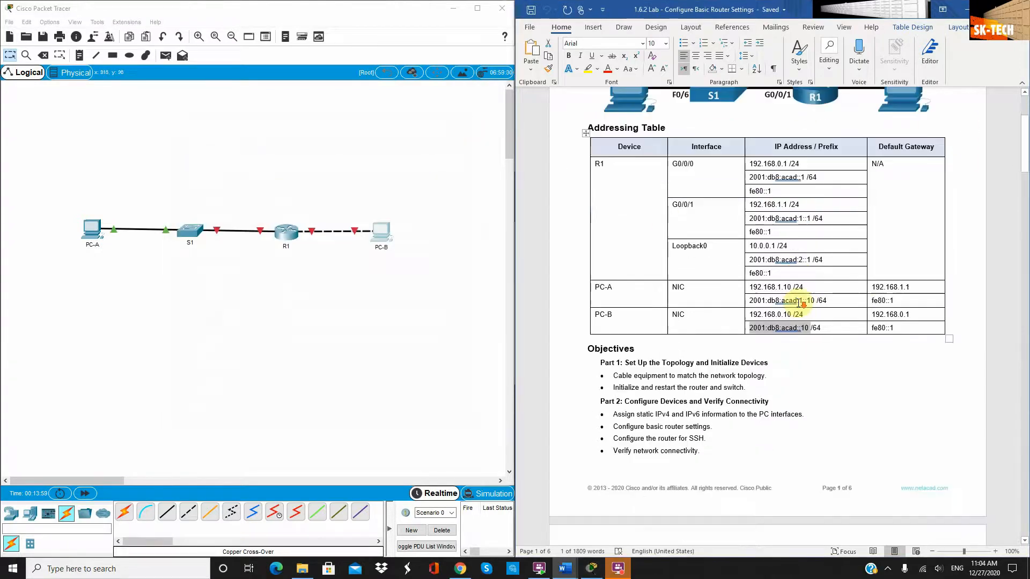
# Scroll the Word handout down to Part 2, Step 2's router configuration tasks
pyautogui.scroll(-5, 789, 307)
pyautogui.scroll(-10, 789, 307)
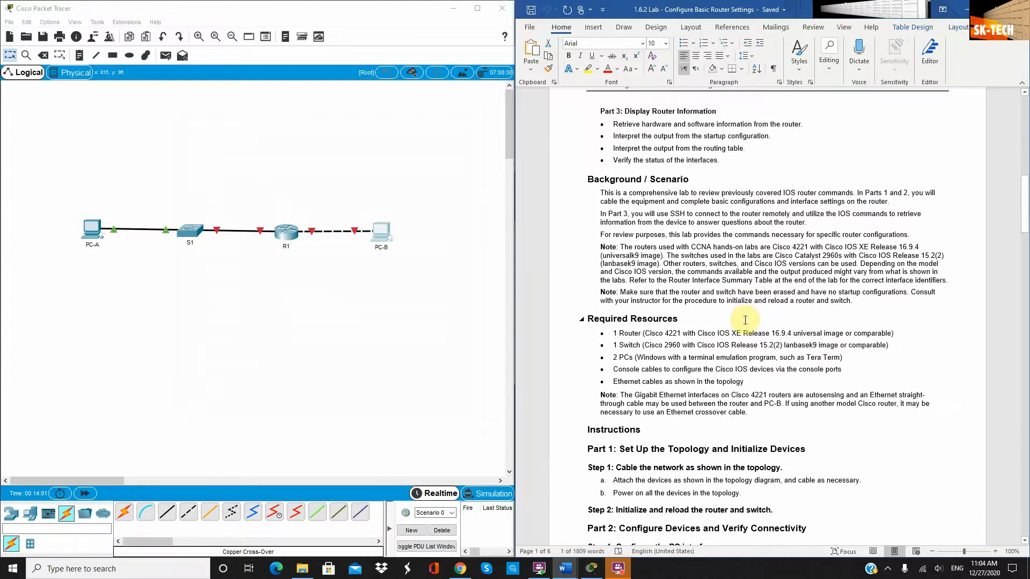
pyautogui.scroll(-3, 644, 360)
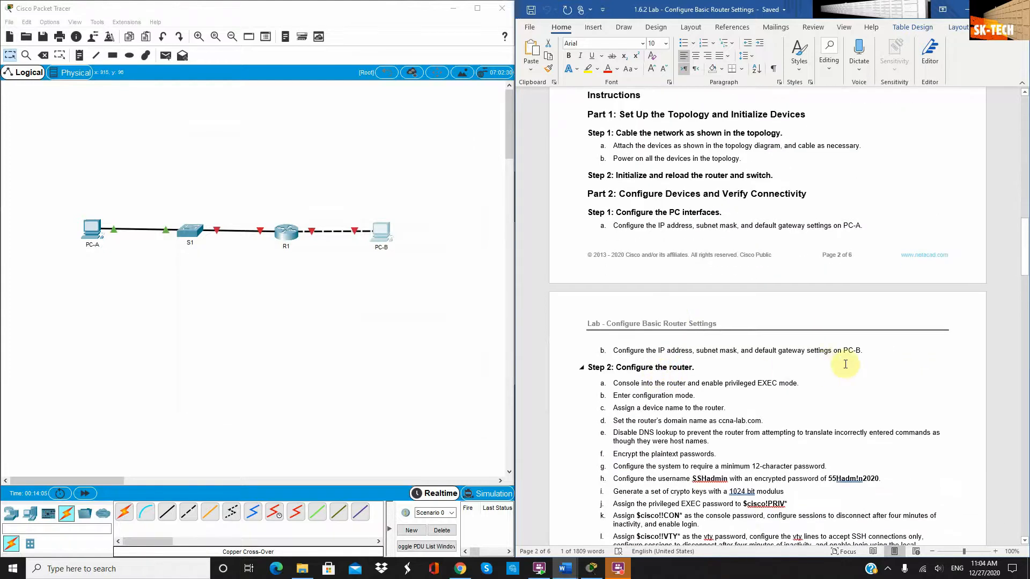
pyautogui.scroll(-1, 702, 361)
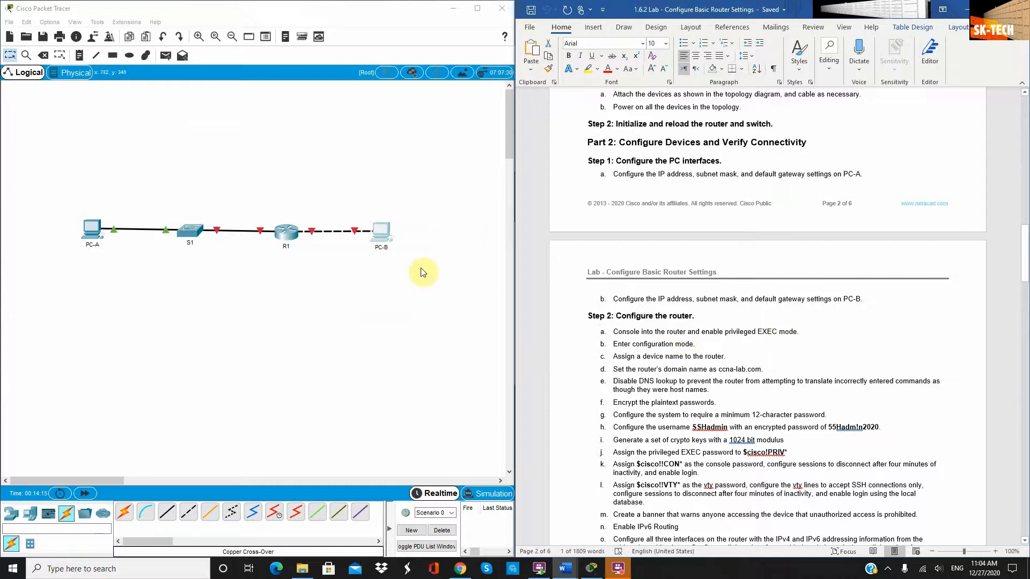
# Connect R1's Console port to PC-B's RS232 port with a console cable
pyautogui.click(147, 516)
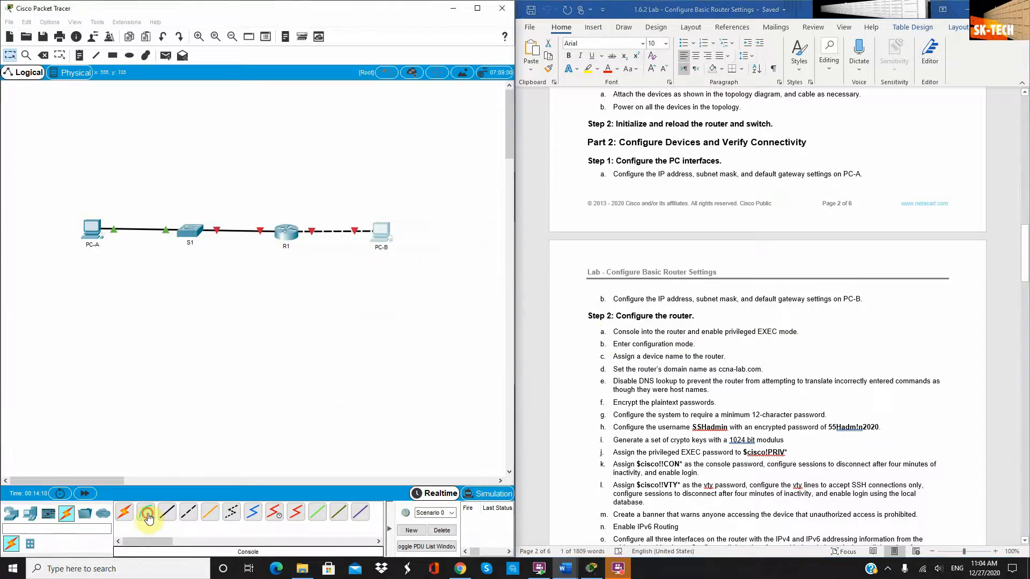
pyautogui.click(286, 231)
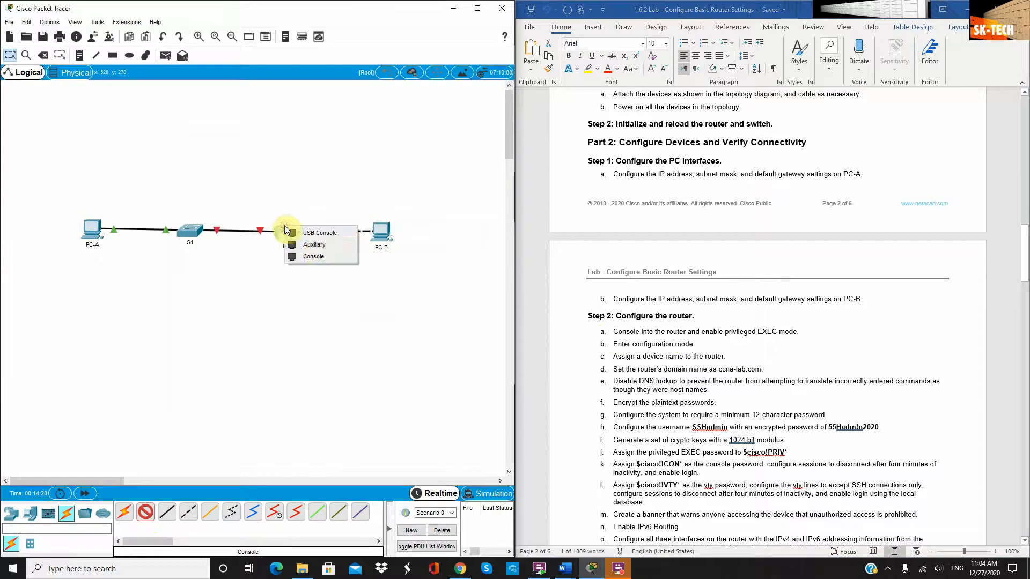
pyautogui.click(320, 259)
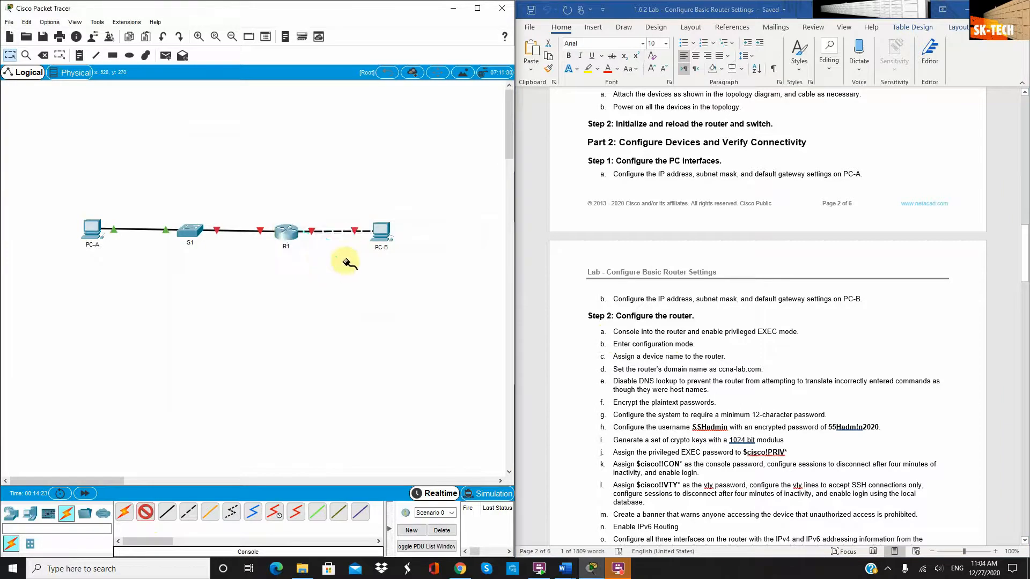
pyautogui.click(384, 228)
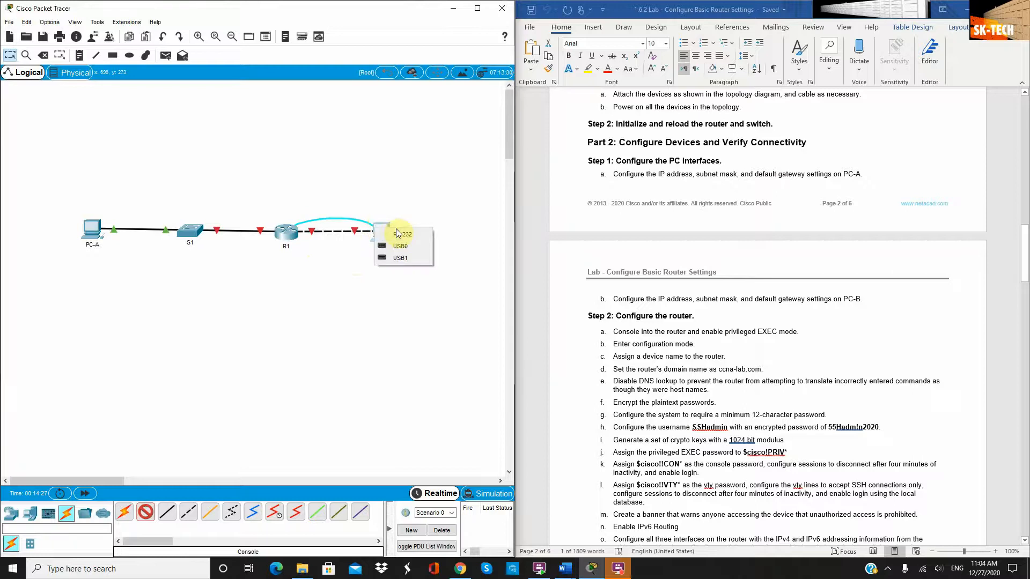
pyautogui.click(405, 236)
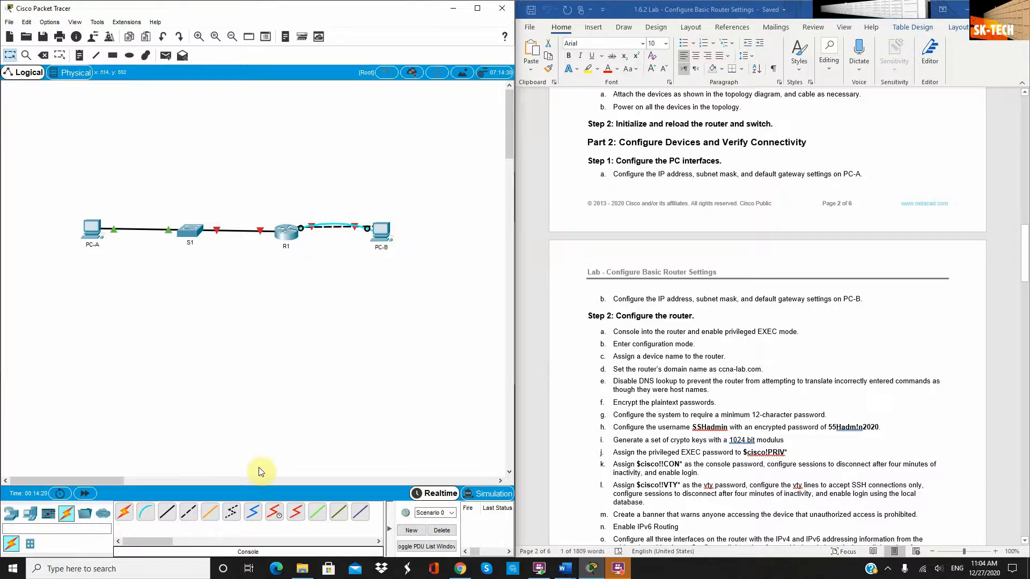
pyautogui.click(383, 239)
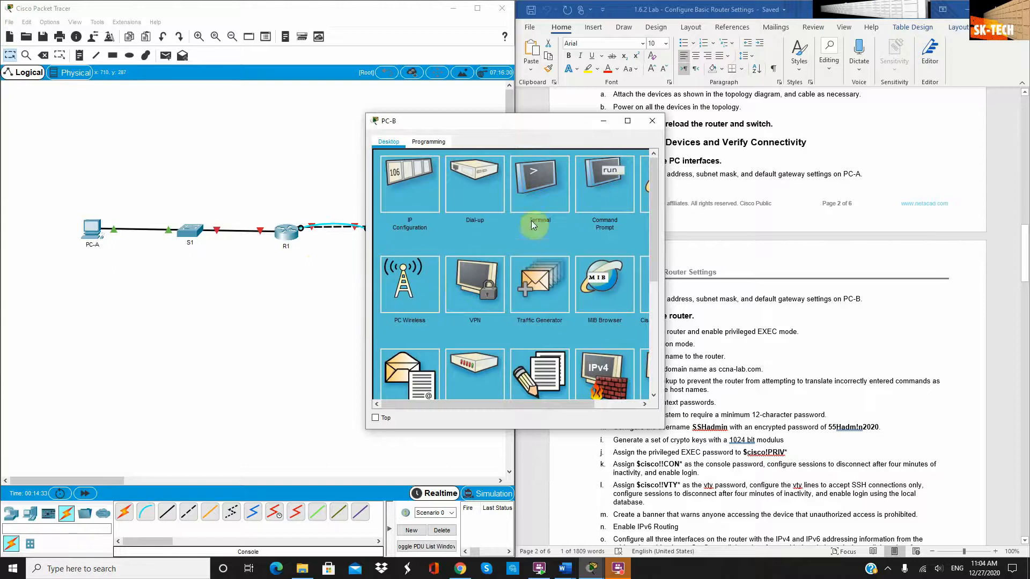
# Open PC-B's terminal with default settings, answer n to setup, then enter enable and configure terminal
pyautogui.click(537, 183)
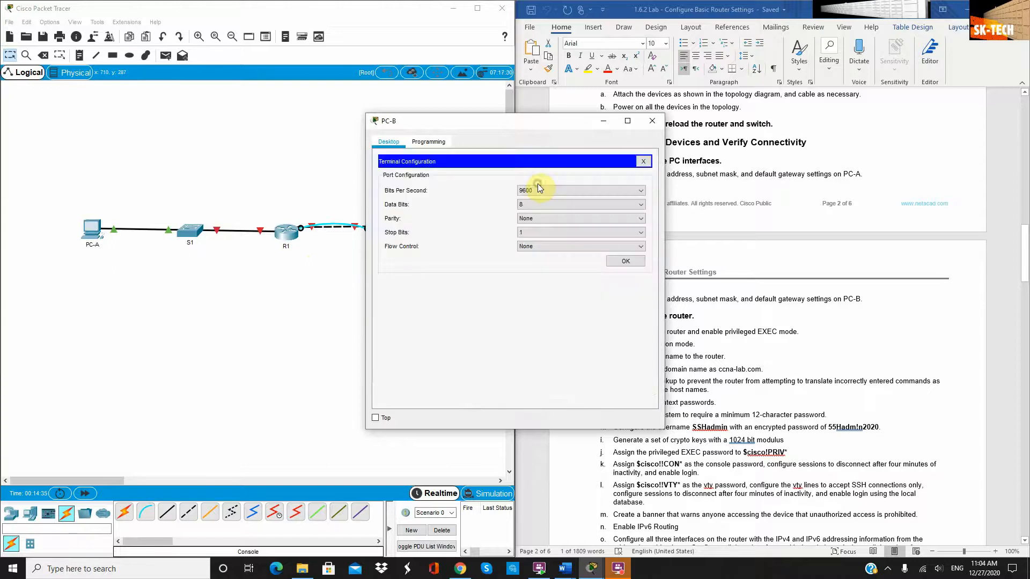
pyautogui.click(617, 263)
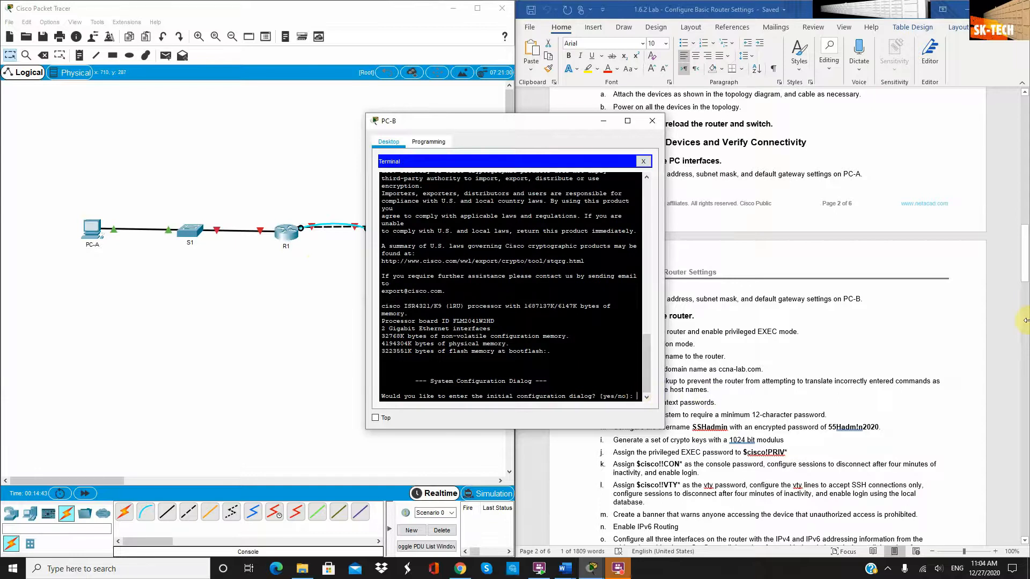
pyautogui.write('n')
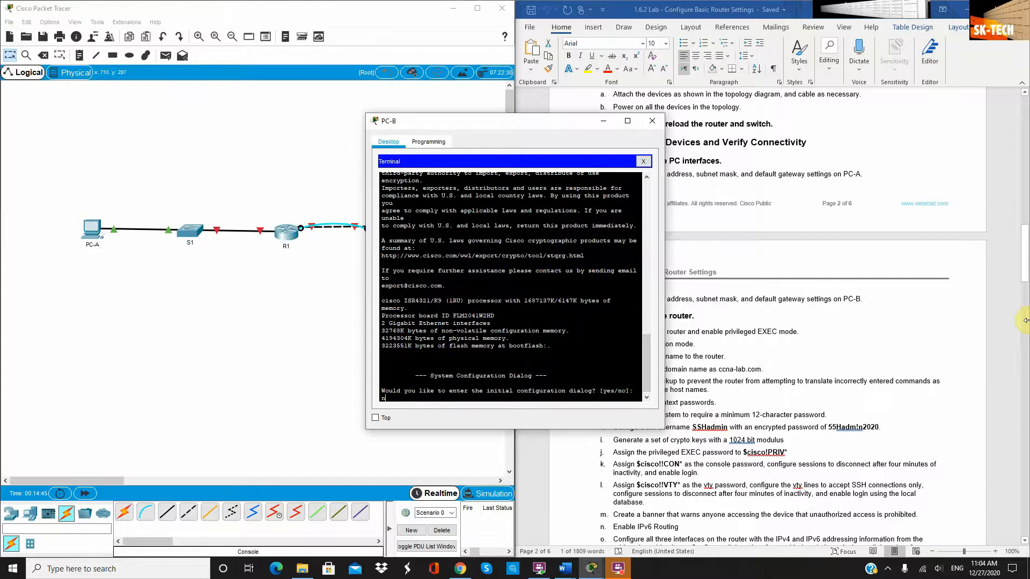
pyautogui.press('Return')
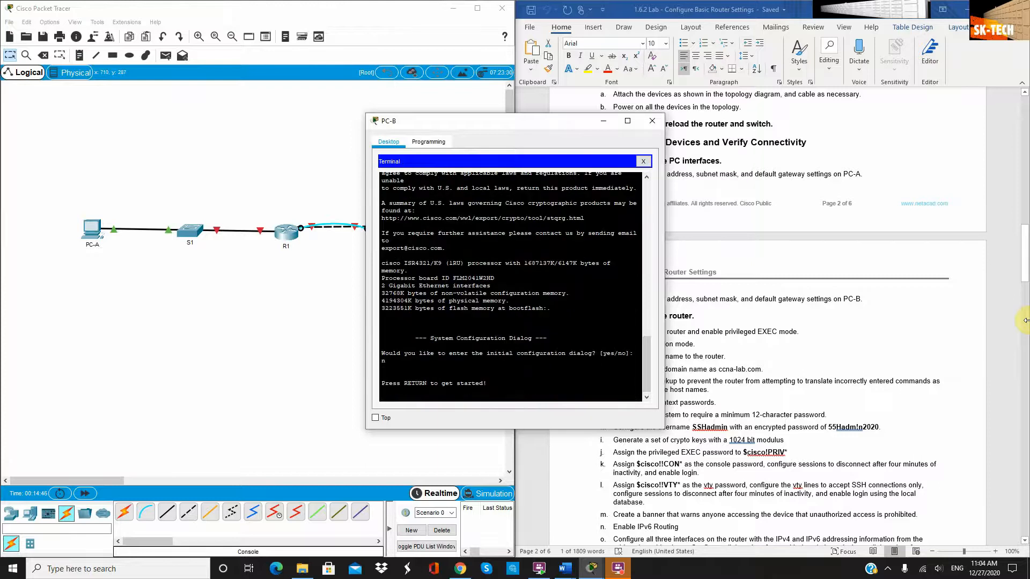
pyautogui.press('Return')
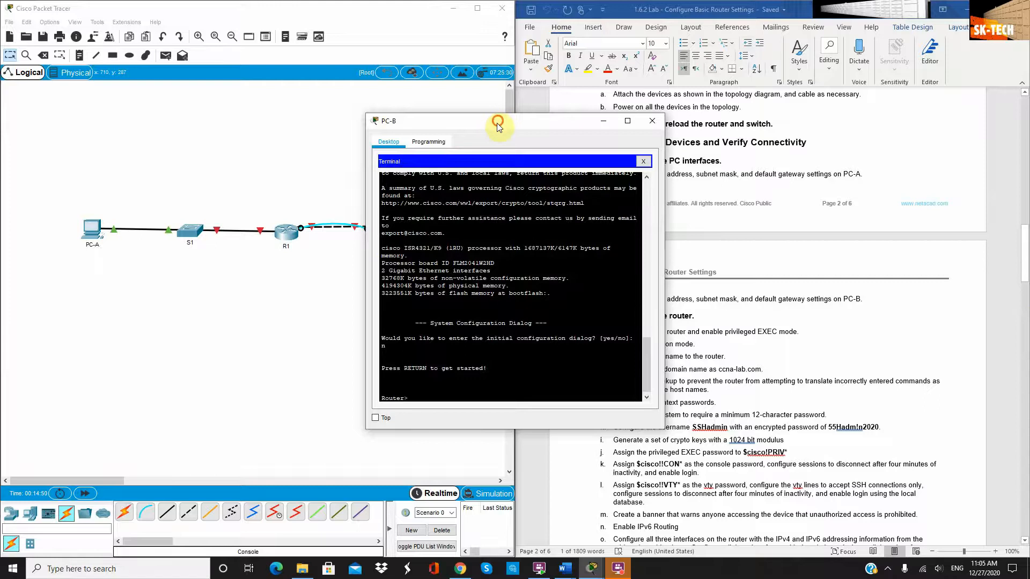
pyautogui.moveTo(498, 126); pyautogui.dragTo(337, 129)
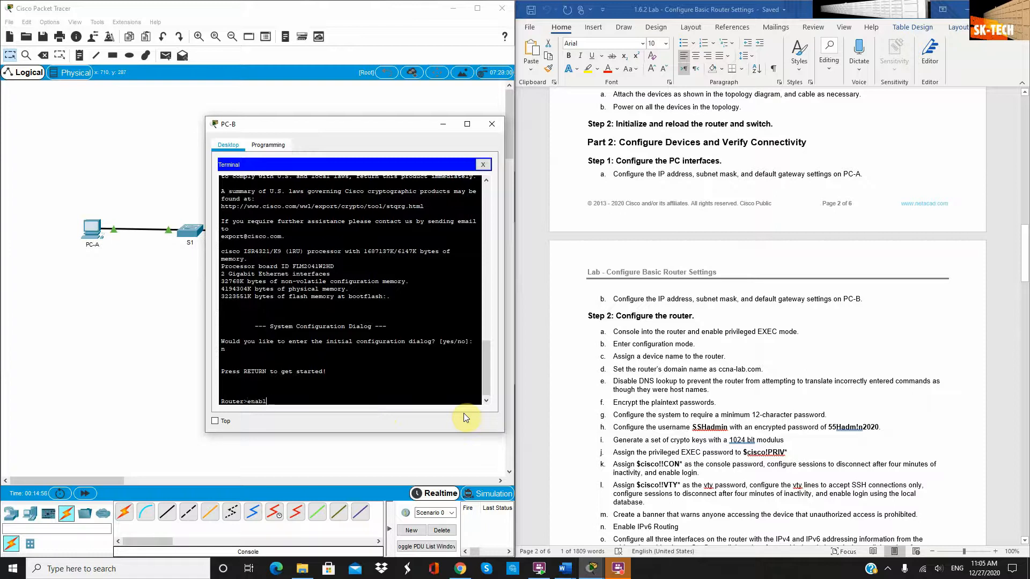
pyautogui.write('l')
pyautogui.press('Return')
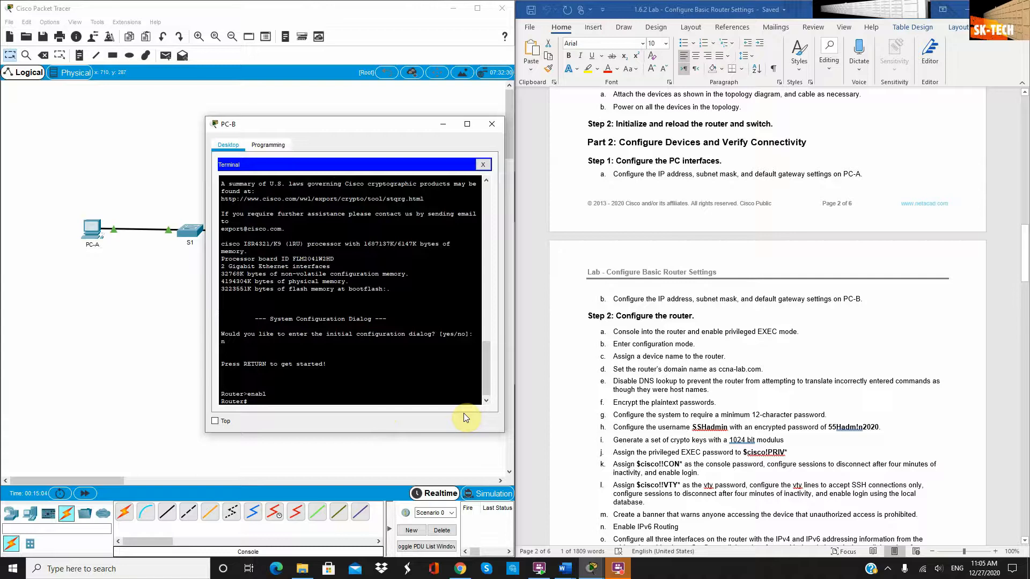
pyautogui.write('configure terminal')
pyautogui.press('Return')
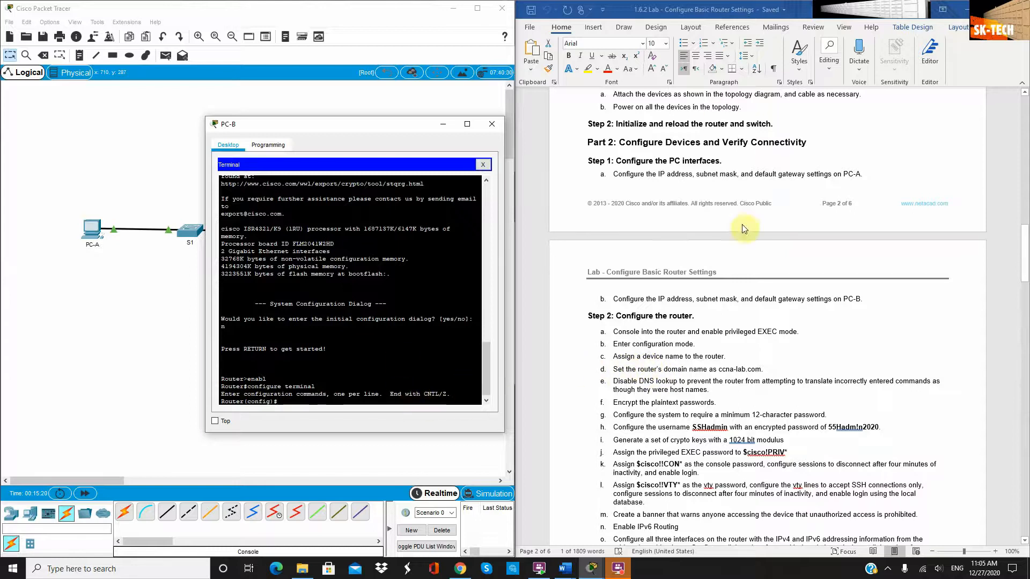
# Set the router's hostname to R1 and begin the ip domain-name command
pyautogui.moveTo(370, 140); pyautogui.dragTo(306, 119)
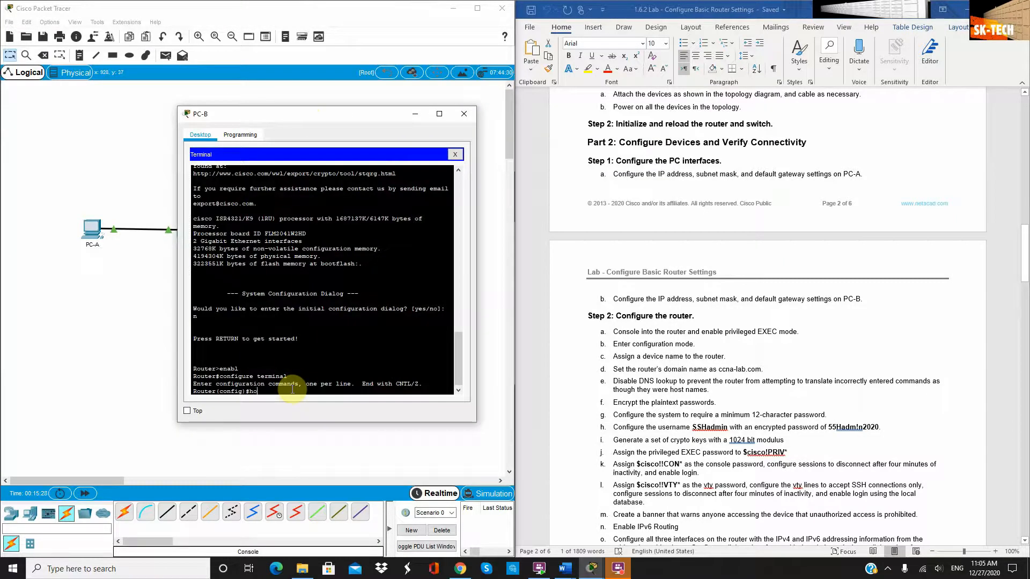
pyautogui.write('stn')
pyautogui.press('Tab')
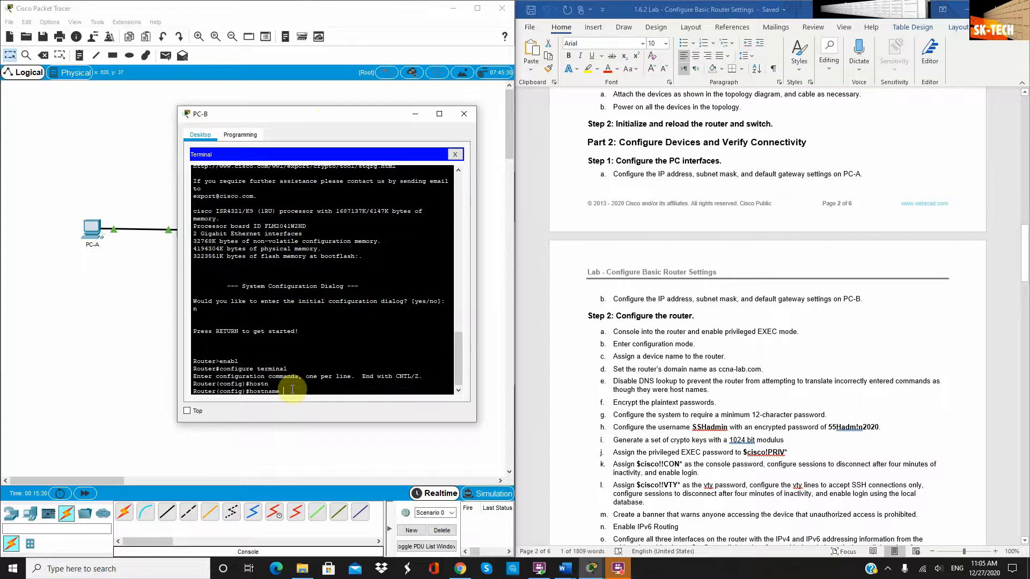
pyautogui.write('R1')
pyautogui.press('Return')
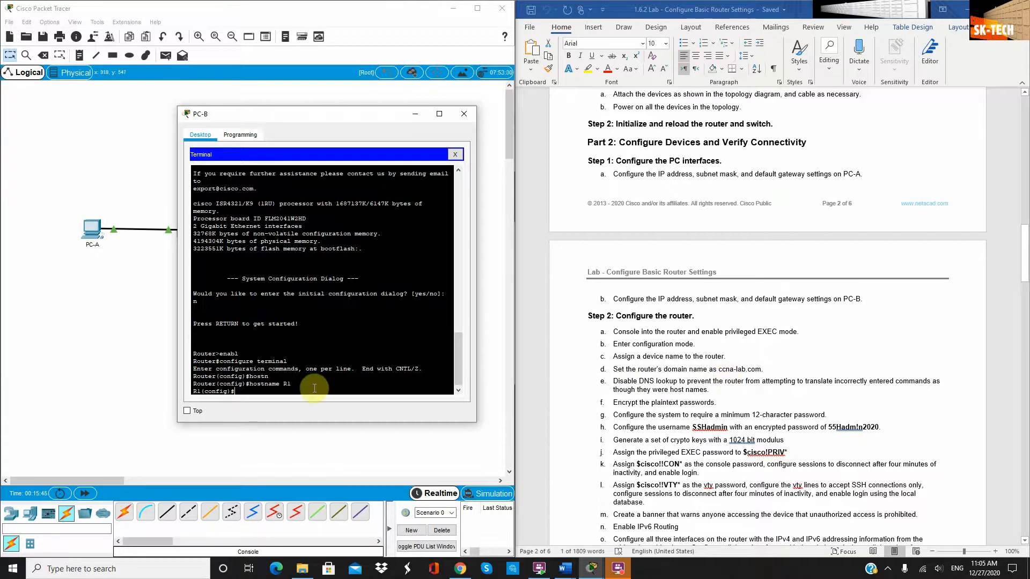
pyautogui.write('ip')
pyautogui.write(' domai')
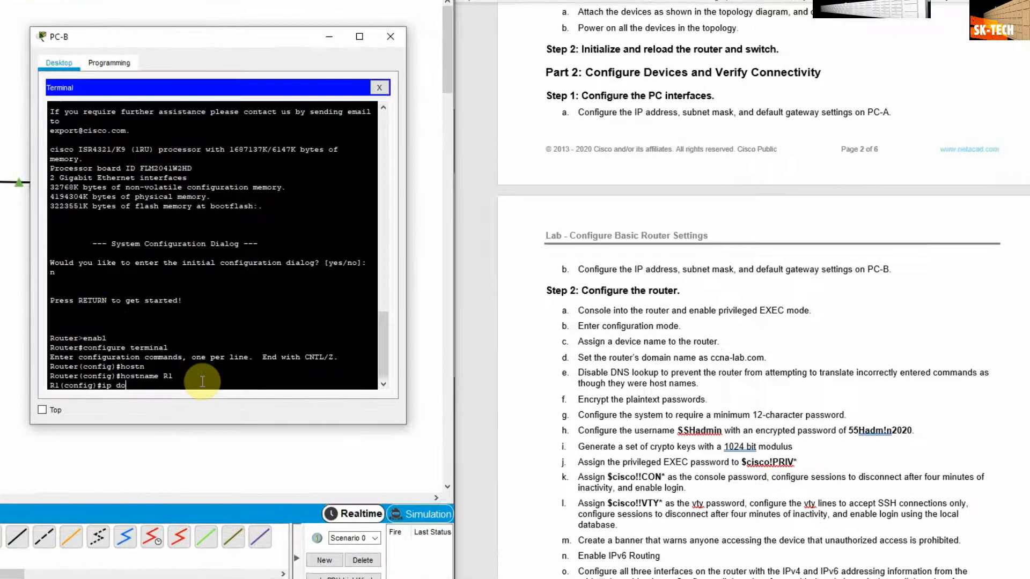
pyautogui.write('n-')
# Set domain name ccna-lab.com, disable ip domain-lookup, and enable service password-encryption
pyautogui.write('name ccna-lab.com')
pyautogui.press('Return')
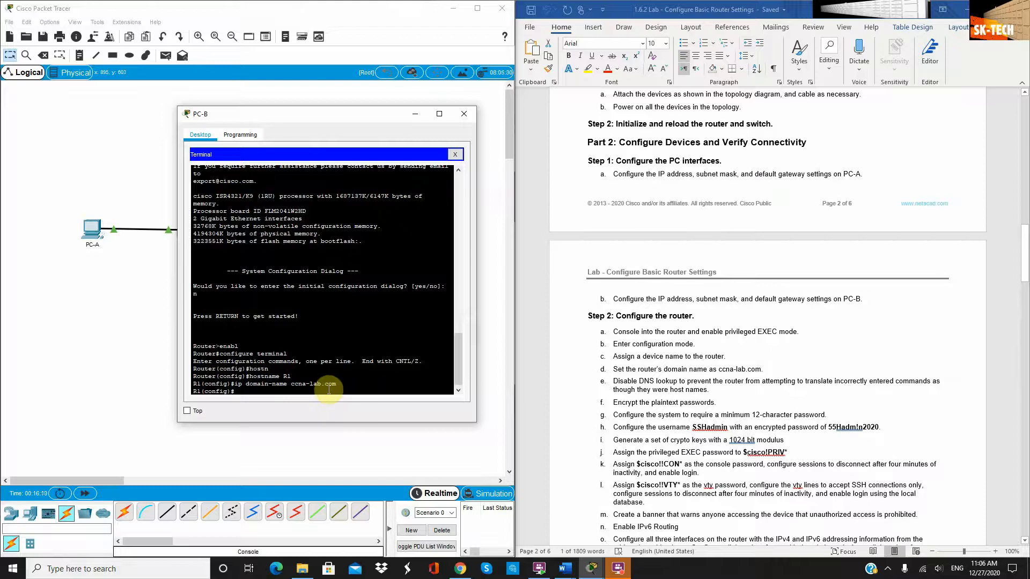
pyautogui.write('ip')
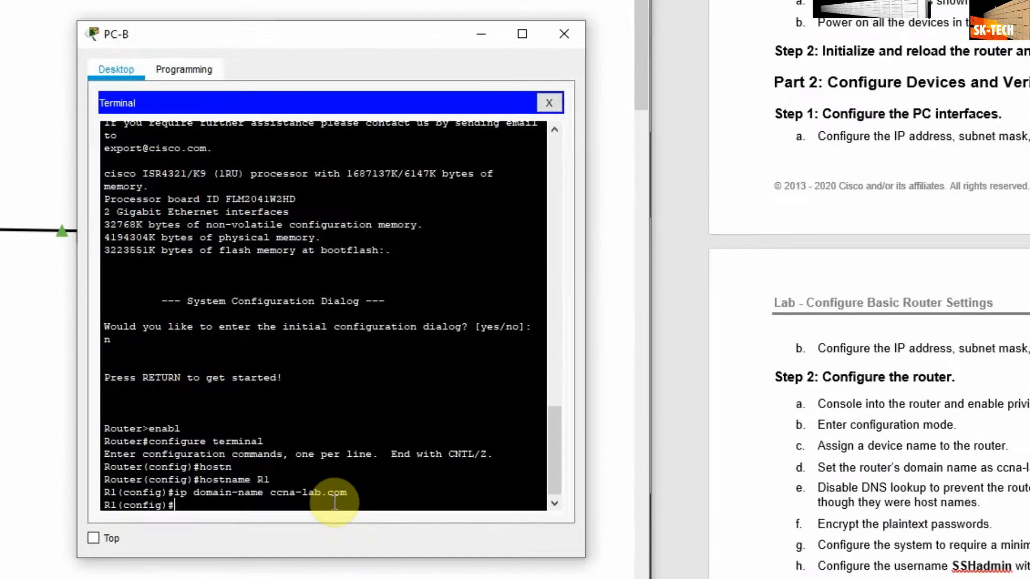
pyautogui.press('BackSpace')
pyautogui.press('BackSpace')
pyautogui.write('no ip domain-loo')
pyautogui.press('Tab')
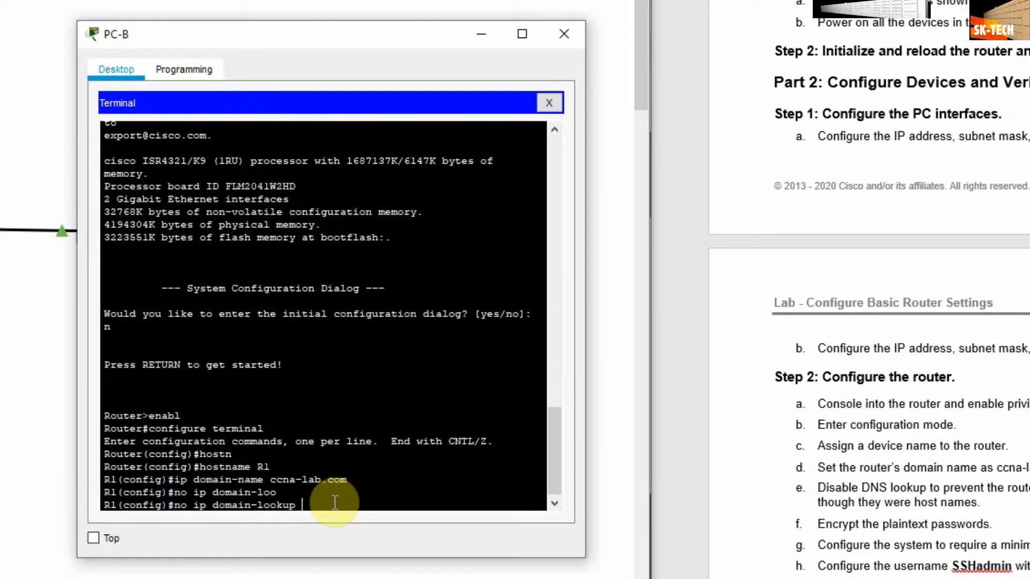
pyautogui.press('Return')
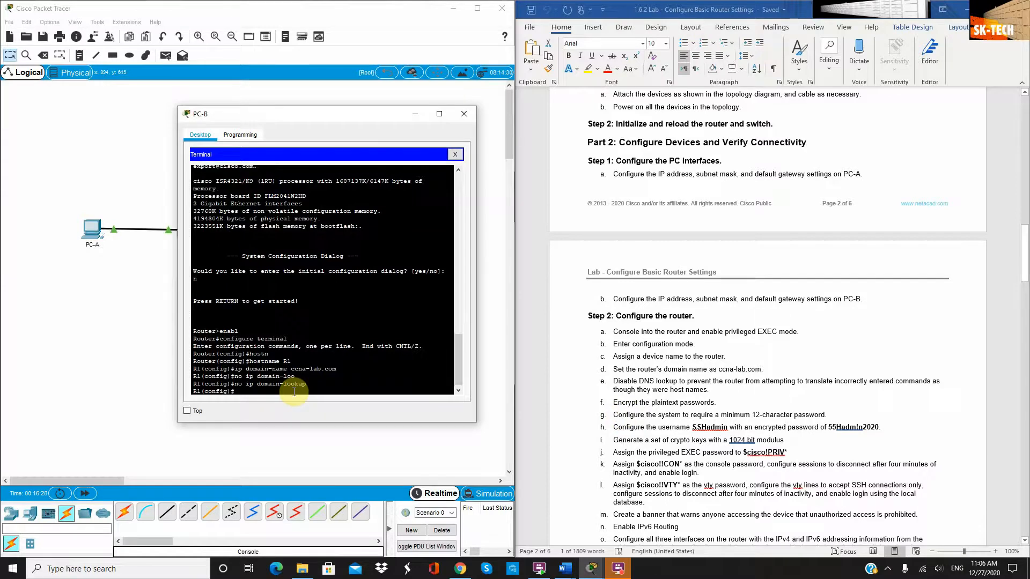
pyautogui.write('service pas')
pyautogui.press('Tab')
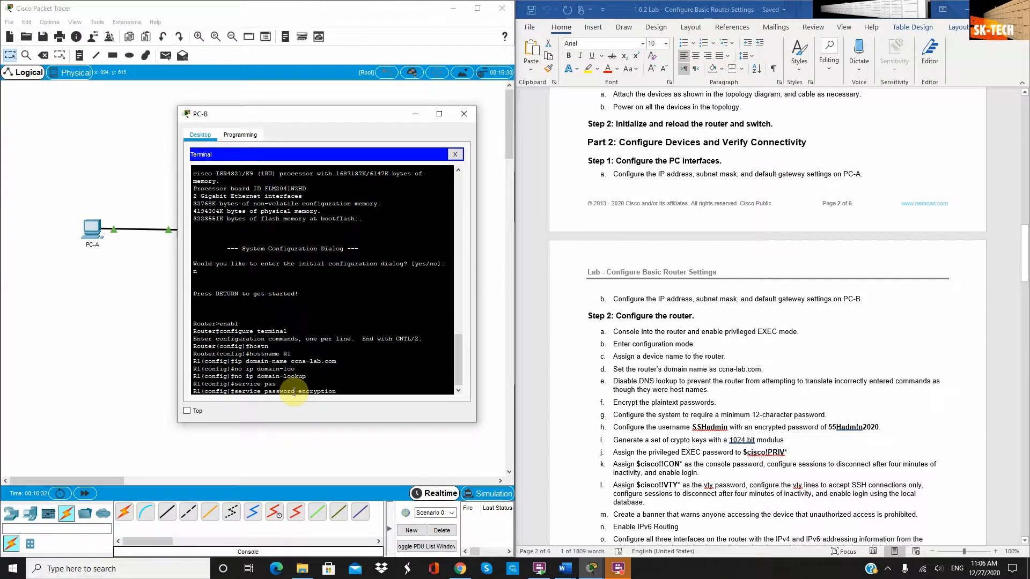
pyautogui.press('Return')
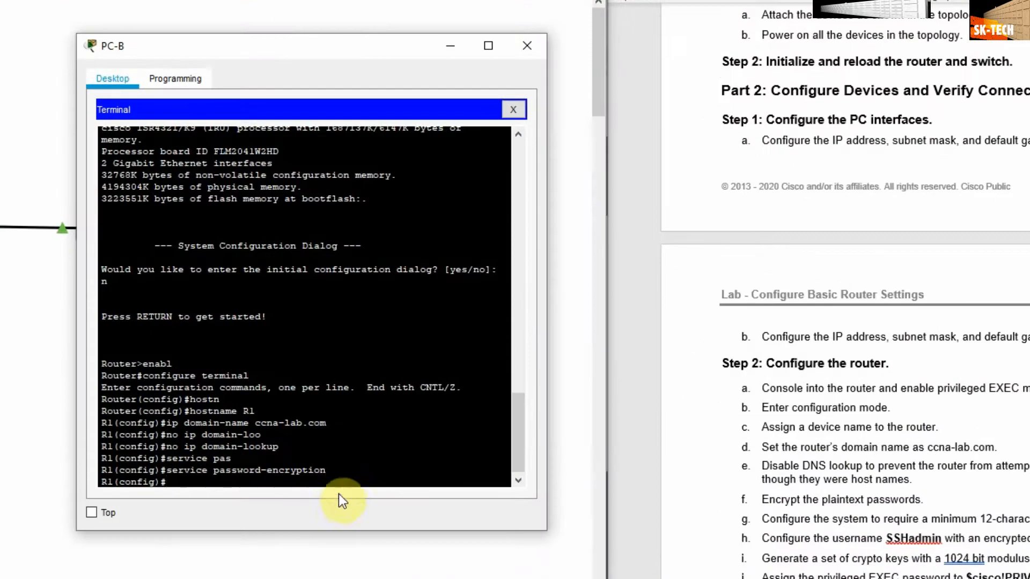
# Require a minimum password length of 12 with security passwords min-length 12
pyautogui.write('secur')
pyautogui.press('Tab')
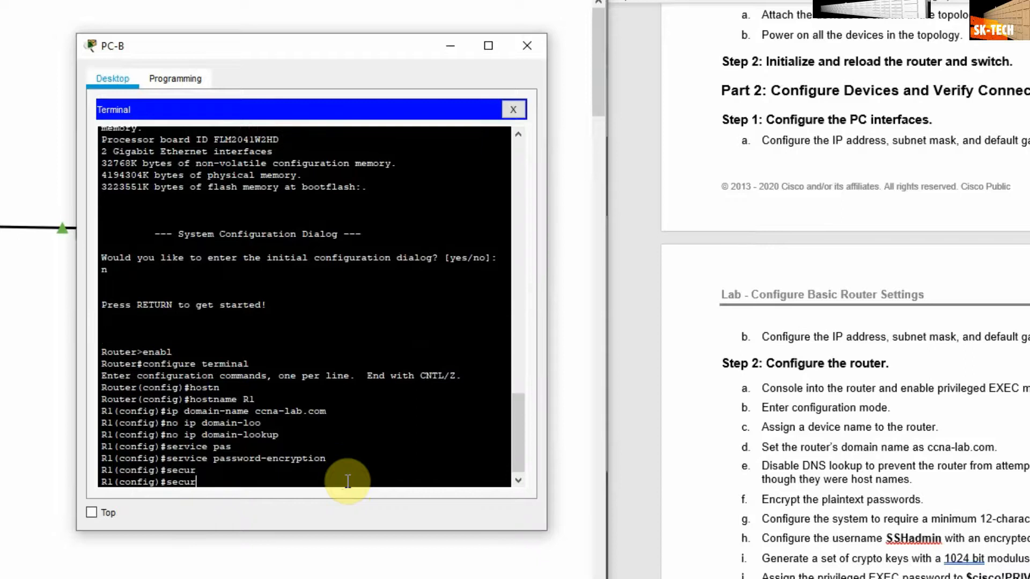
pyautogui.press('BackSpace')
pyautogui.press('BackSpace')
pyautogui.write('urity pass')
pyautogui.press('Tab')
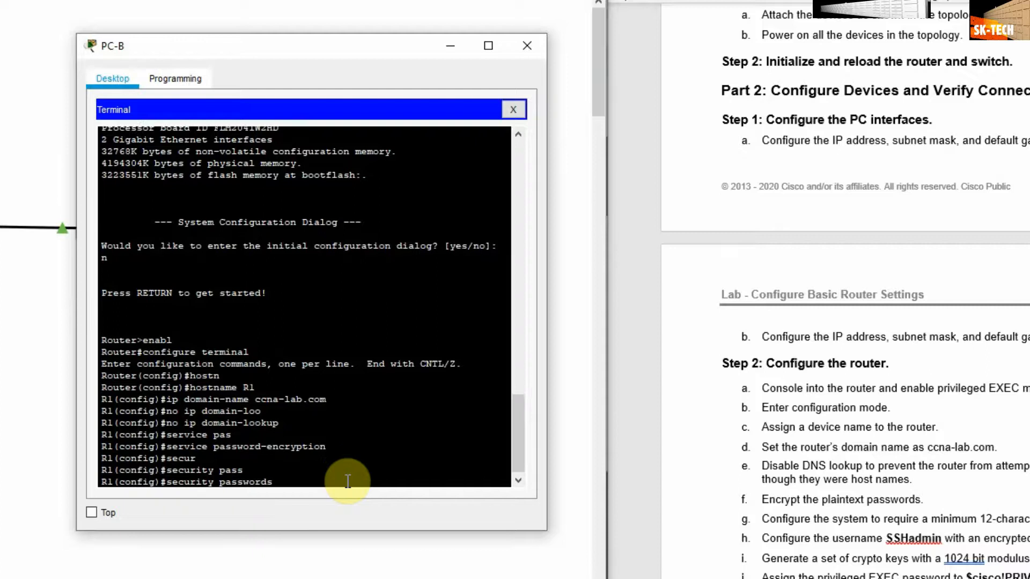
pyautogui.write('l')
pyautogui.press('Tab')
pyautogui.press('BackSpace')
pyautogui.write('min')
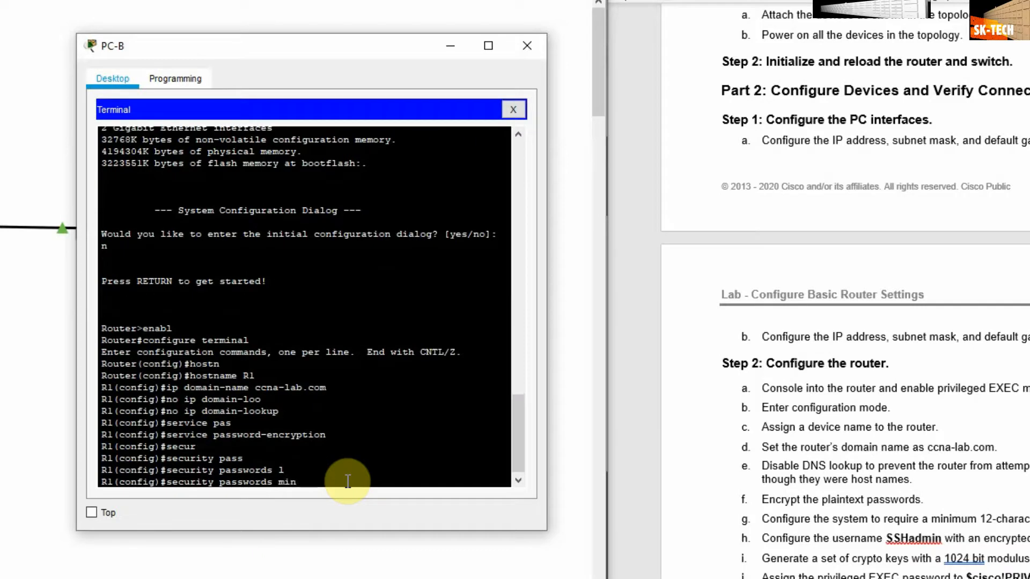
pyautogui.press('Tab')
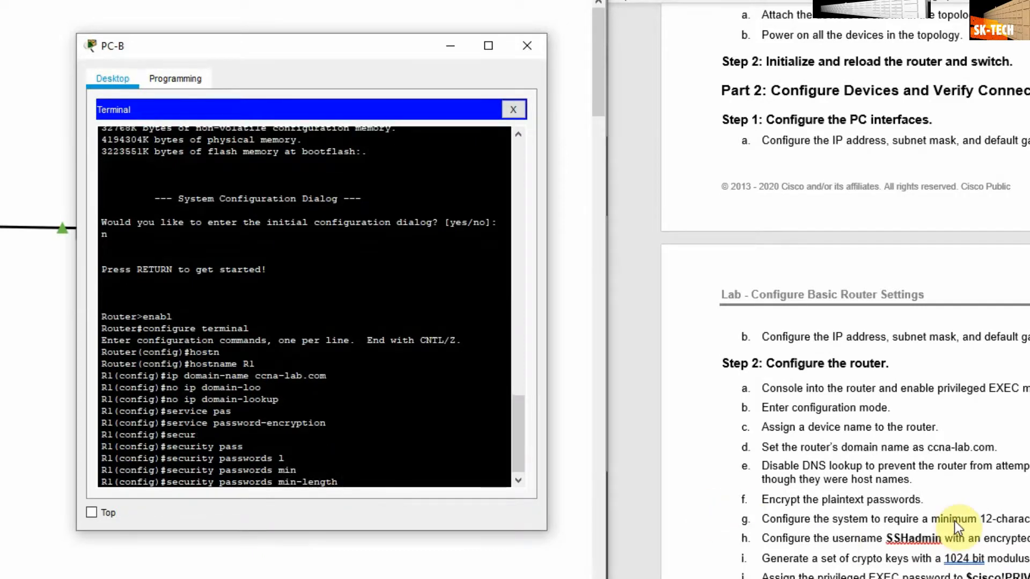
pyautogui.write('12')
pyautogui.press('Return')
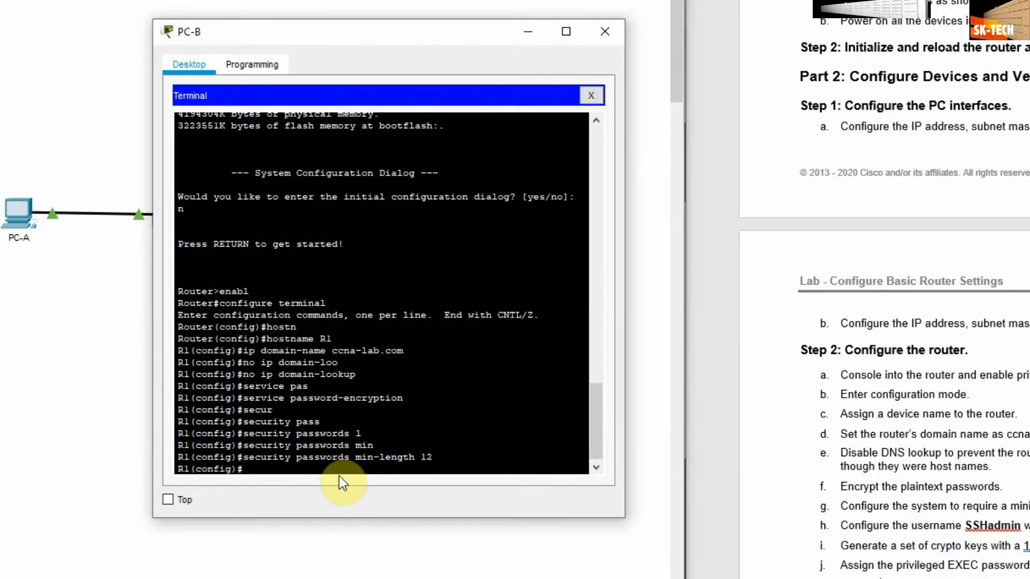
# Create local user SSHadmin with an encrypted secret password
pyautogui.write('user')
pyautogui.press('Tab')
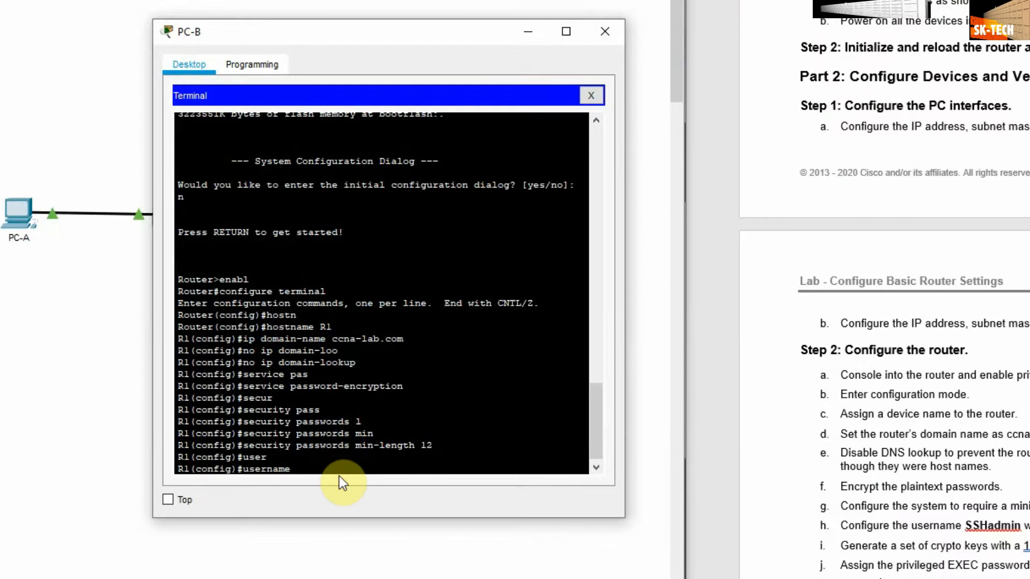
pyautogui.write('S')
pyautogui.write('SHadmin secr')
pyautogui.press('Tab')
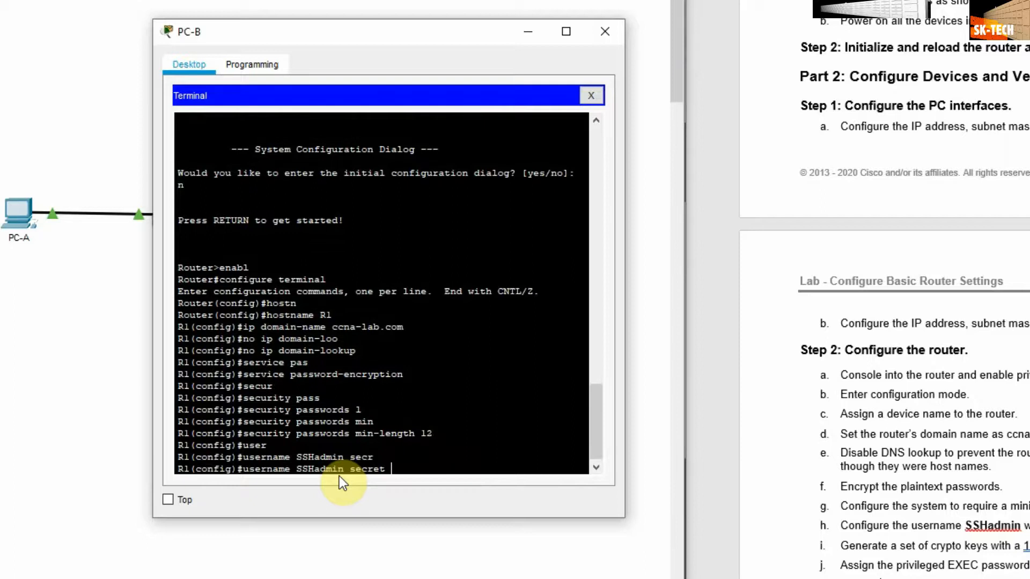
pyautogui.write('55Hadm!n2020')
pyautogui.press('Return')
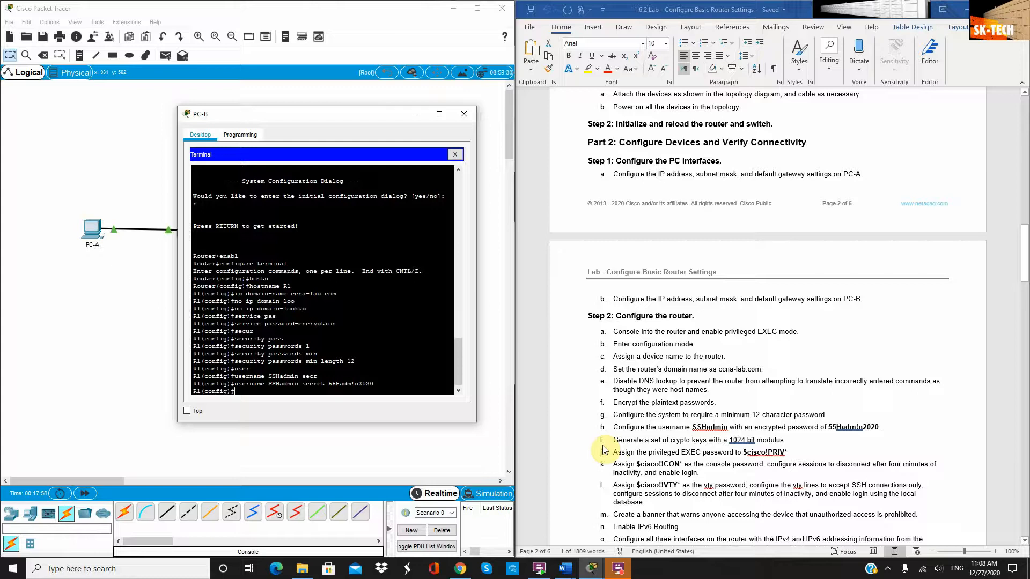
# Generate RSA keys on R1 with 'crypto key generate rsa' and a 1024-bit modulus
pyautogui.write('rypt')
pyautogui.press('Tab')
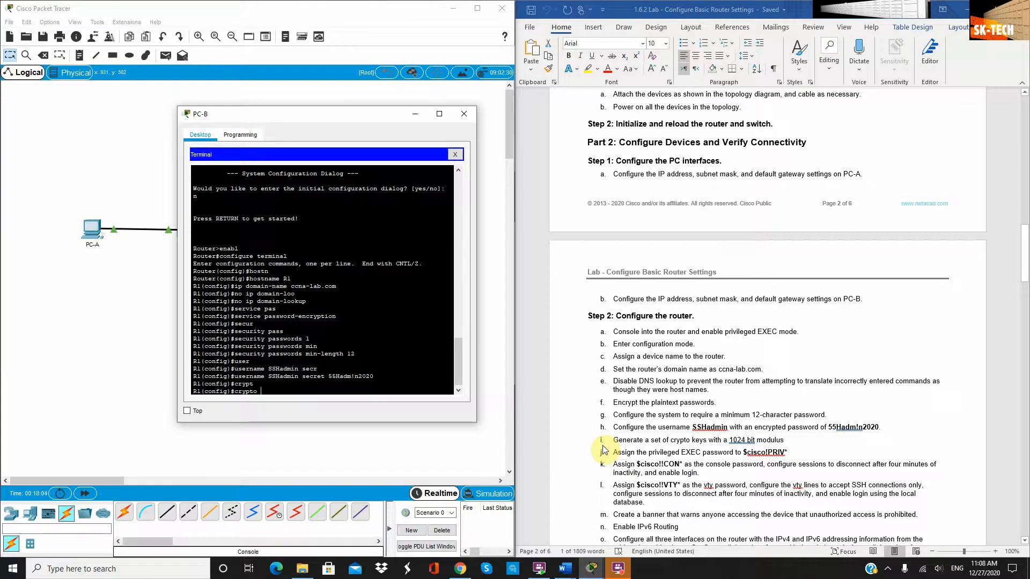
pyautogui.write('key ger')
pyautogui.press('Tab')
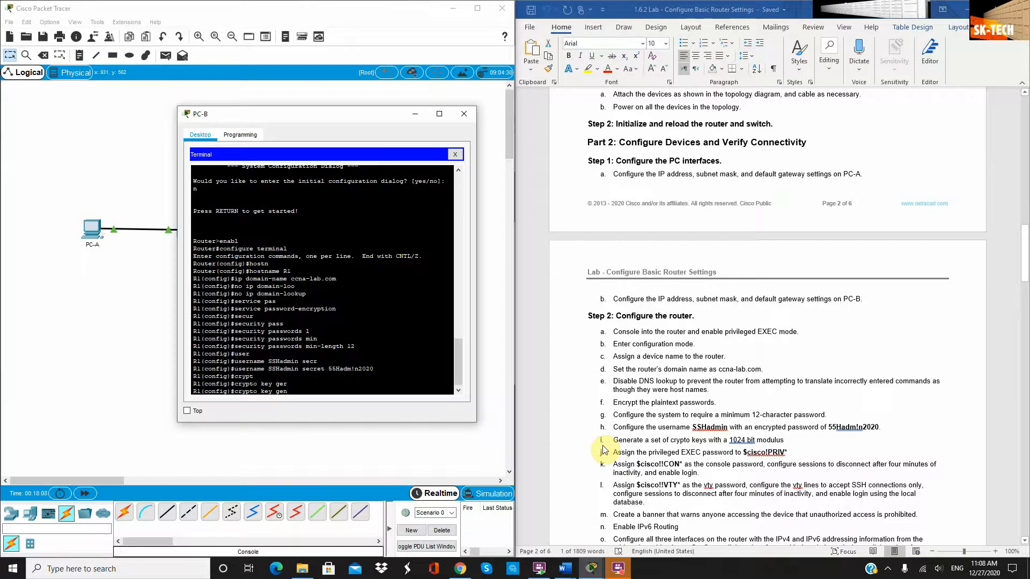
pyautogui.press('Tab')
pyautogui.write('r')
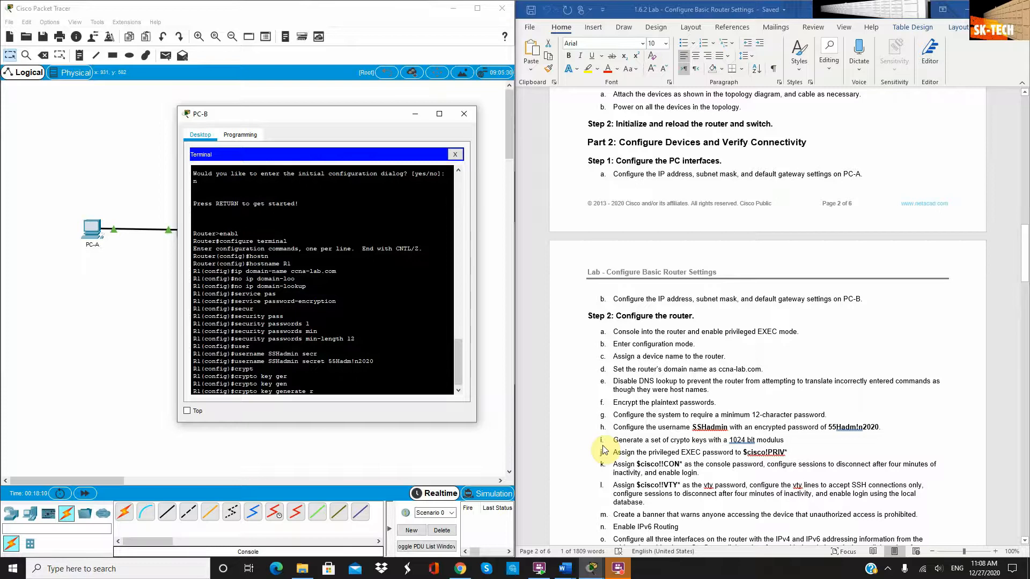
pyautogui.write('s')
pyautogui.press('Tab')
pyautogui.press('Return')
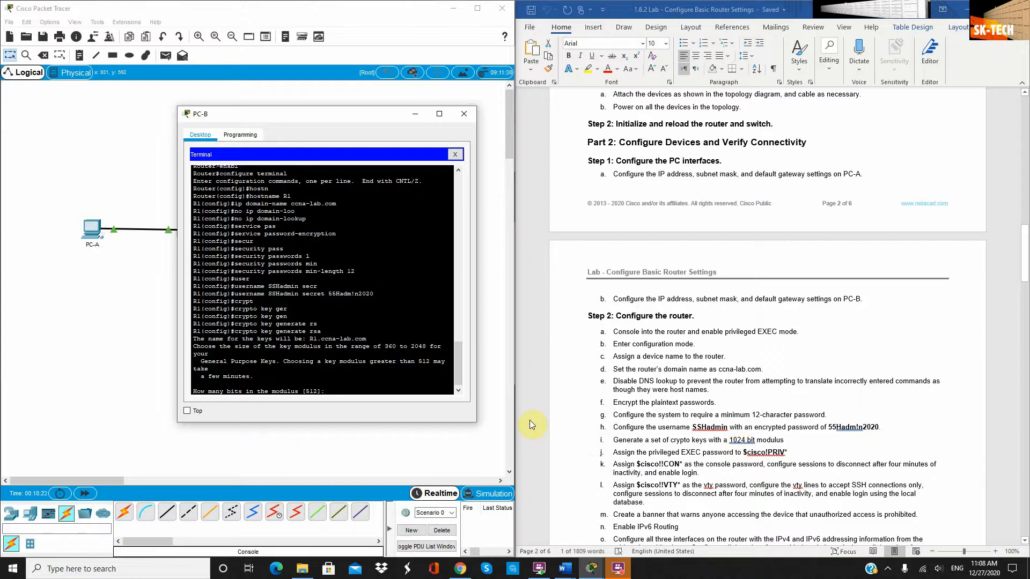
pyautogui.write('1024')
pyautogui.press('Return')
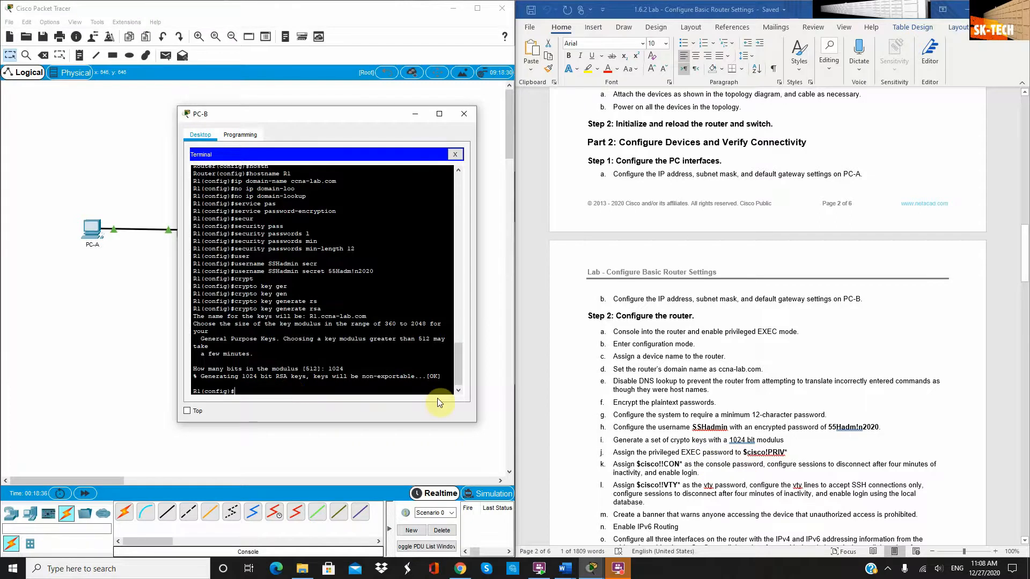
# Set R1's privileged EXEC password with the 'enable password' command
pyautogui.write('enable')
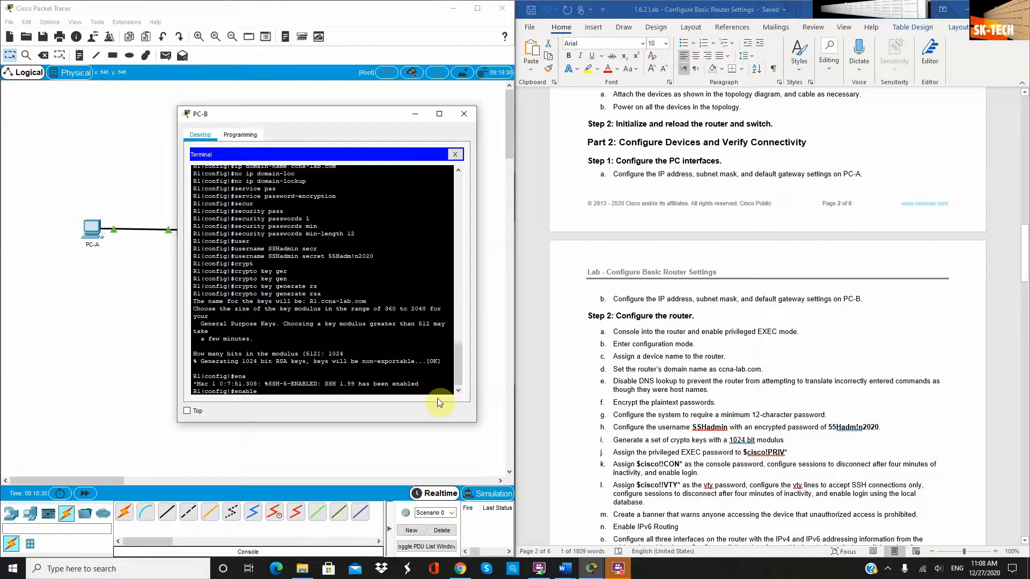
pyautogui.write(' pass')
pyautogui.press('Tab')
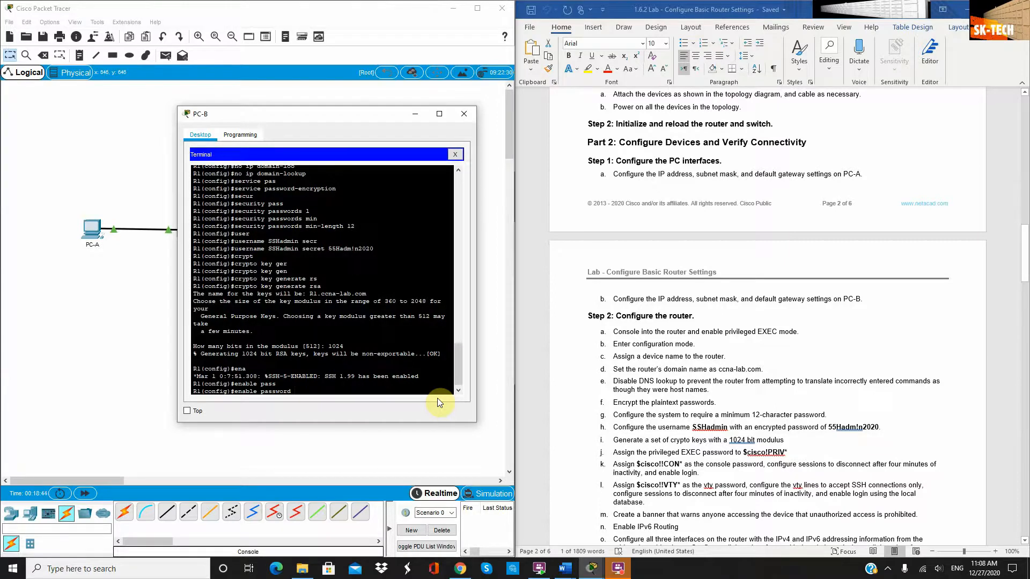
pyautogui.write('$cisco!PRIV*')
pyautogui.press('Return')
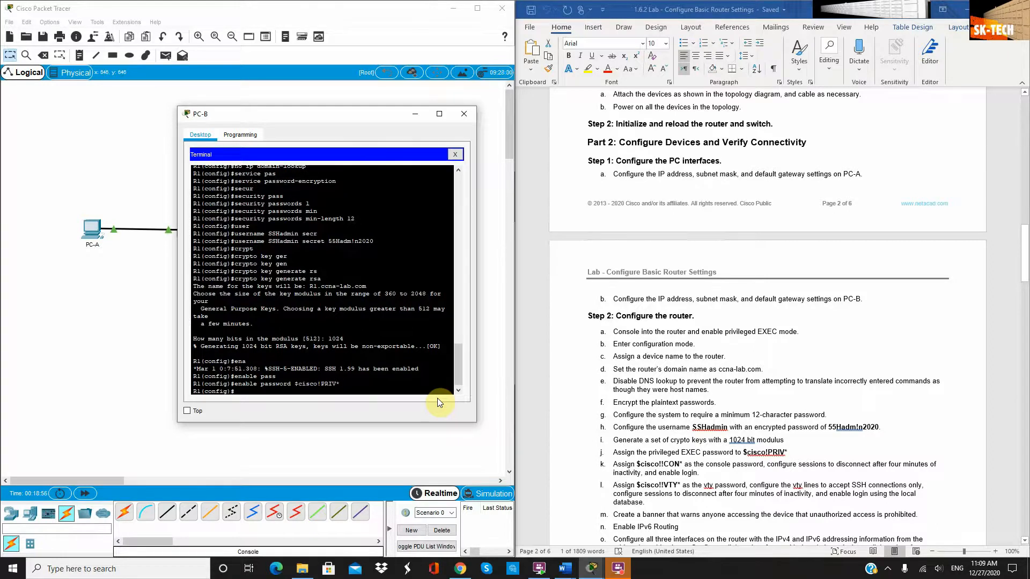
pyautogui.scroll(-5, 679, 383)
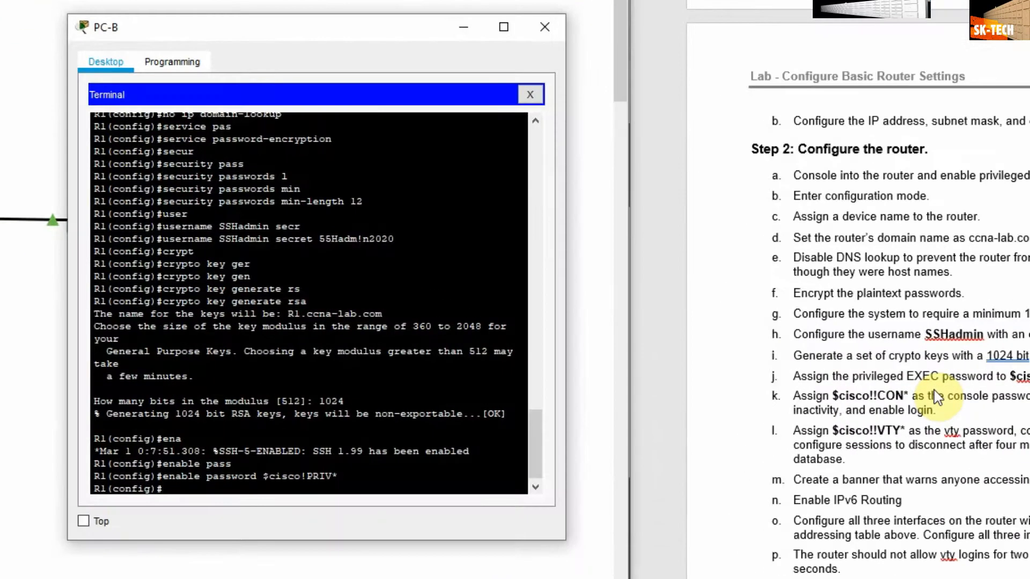
# On line console 0, set the console password and require login
pyautogui.write('line cons')
pyautogui.press('Tab')
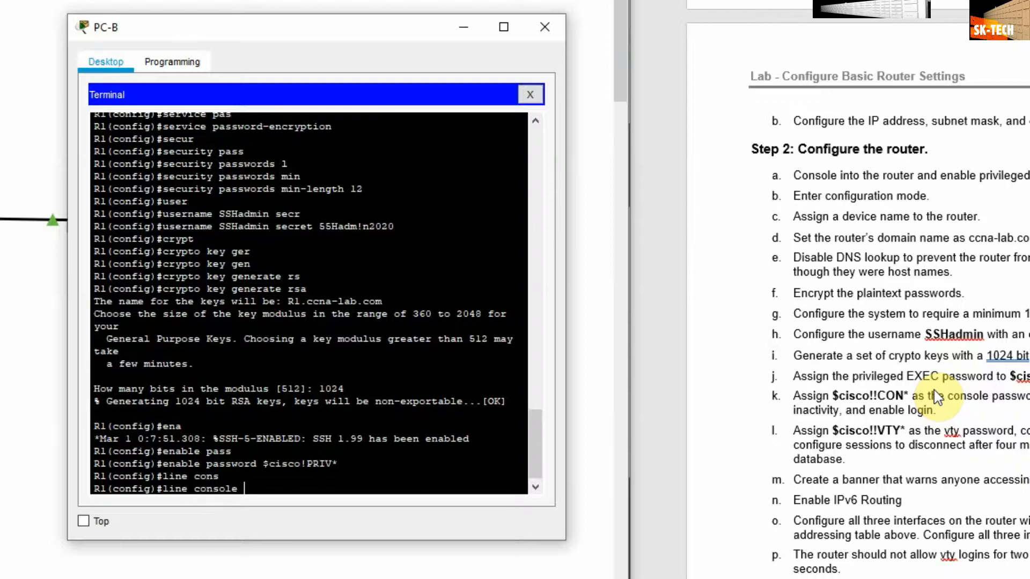
pyautogui.write('0')
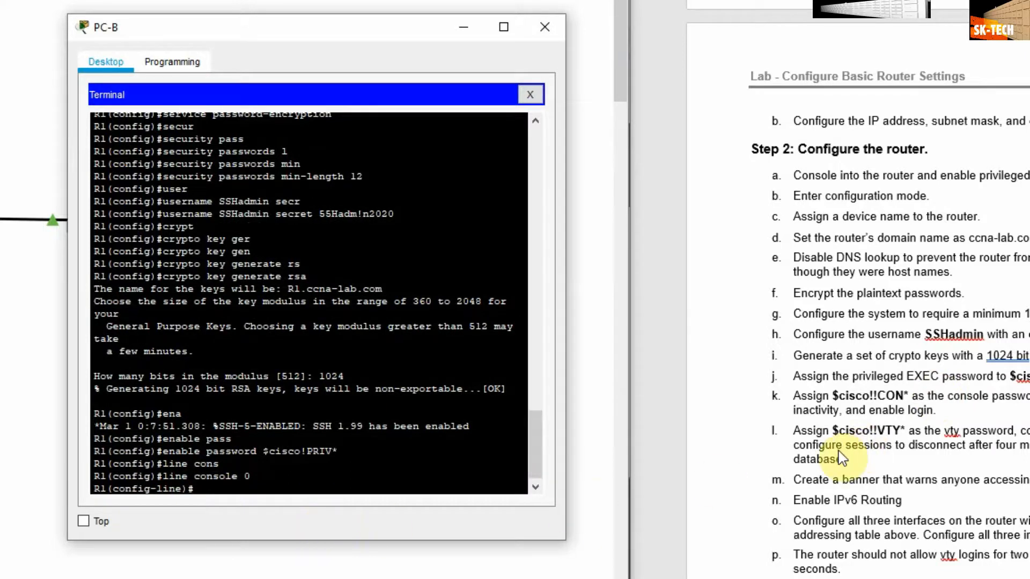
pyautogui.write('pass')
pyautogui.press('Tab')
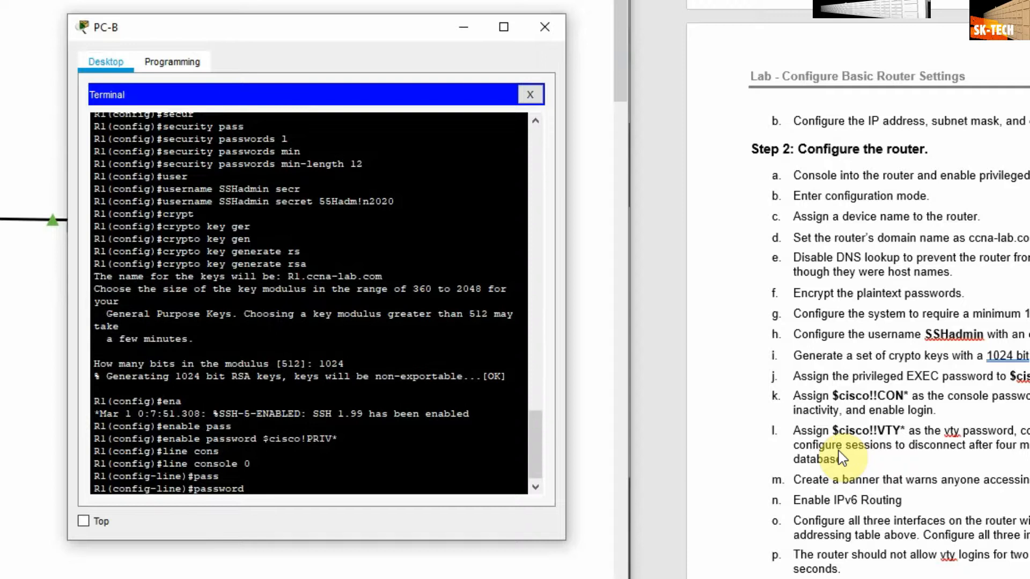
pyautogui.write('$cisco!!CON*')
pyautogui.press('Return')
pyautogui.write('log')
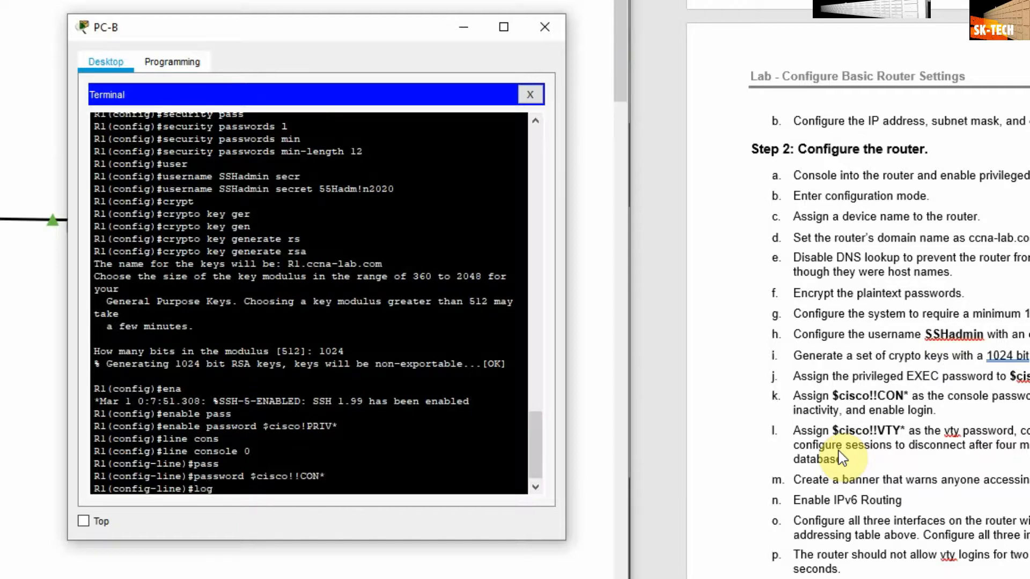
pyautogui.press('Tab')
pyautogui.press('BackSpace')
pyautogui.write('i')
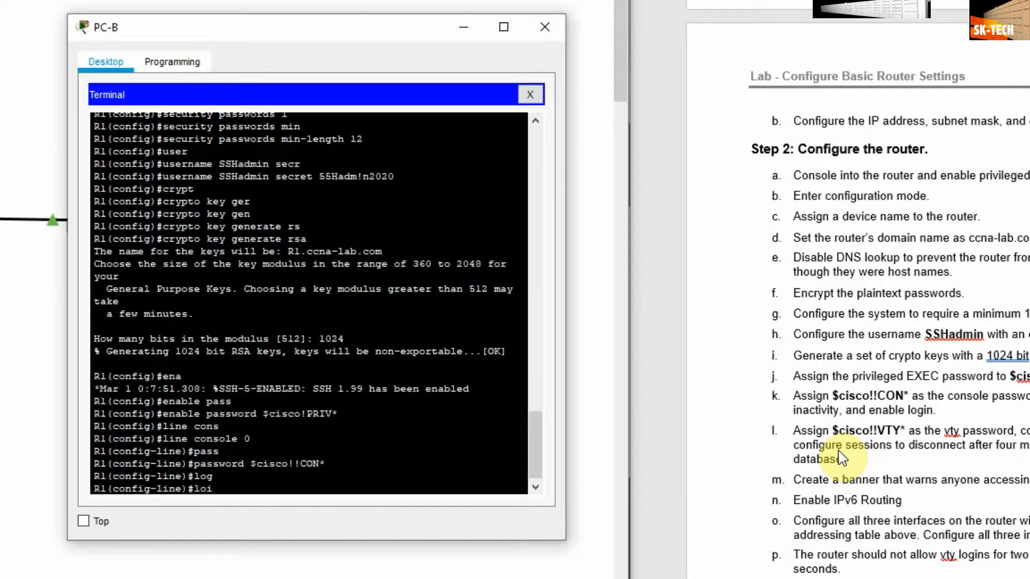
pyautogui.write('g-lin')
pyautogui.press('Return')
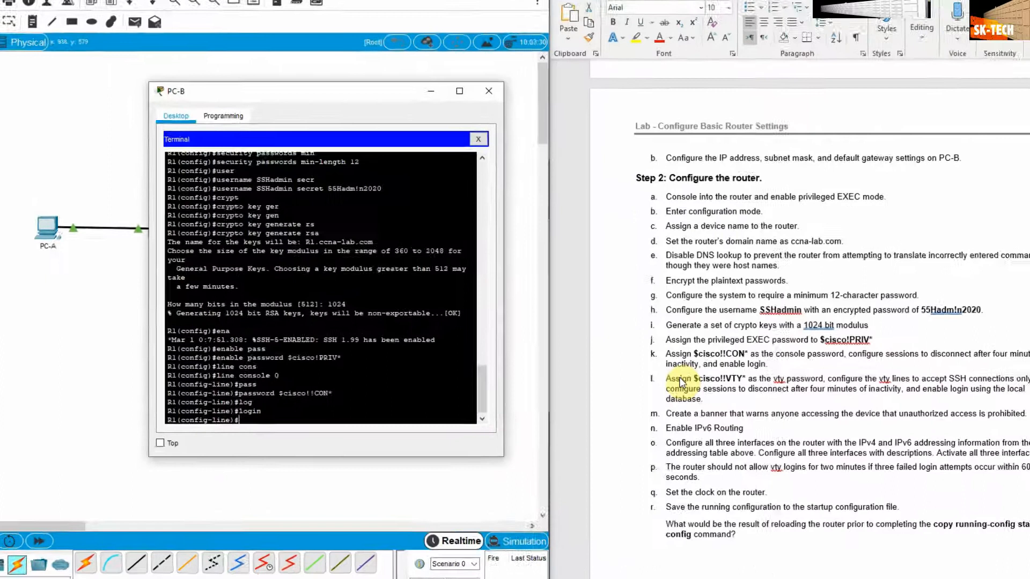
# Give the console line a 4-minute exec-timeout and exit to global configuration
pyautogui.write('exec')
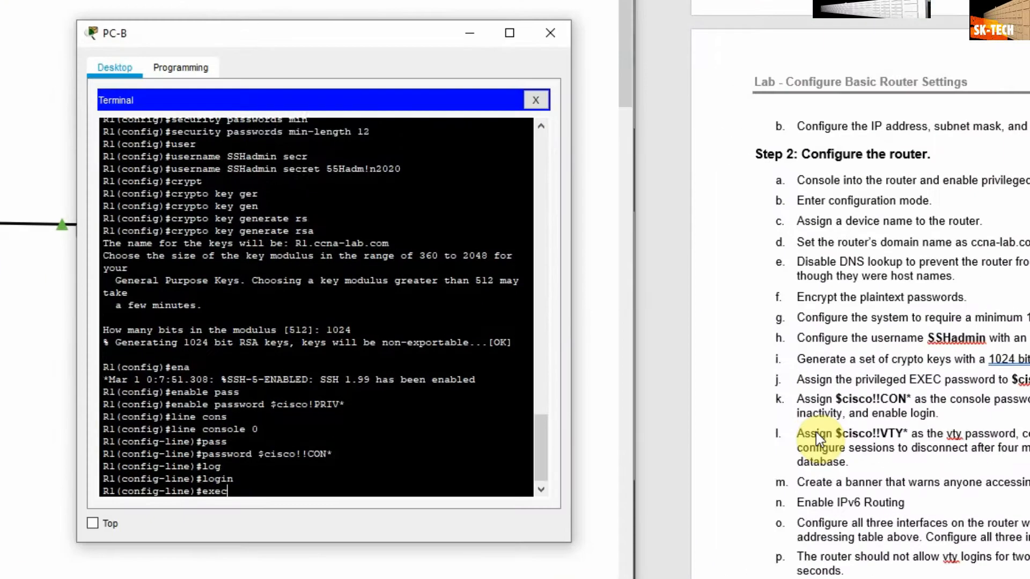
pyautogui.press('Tab')
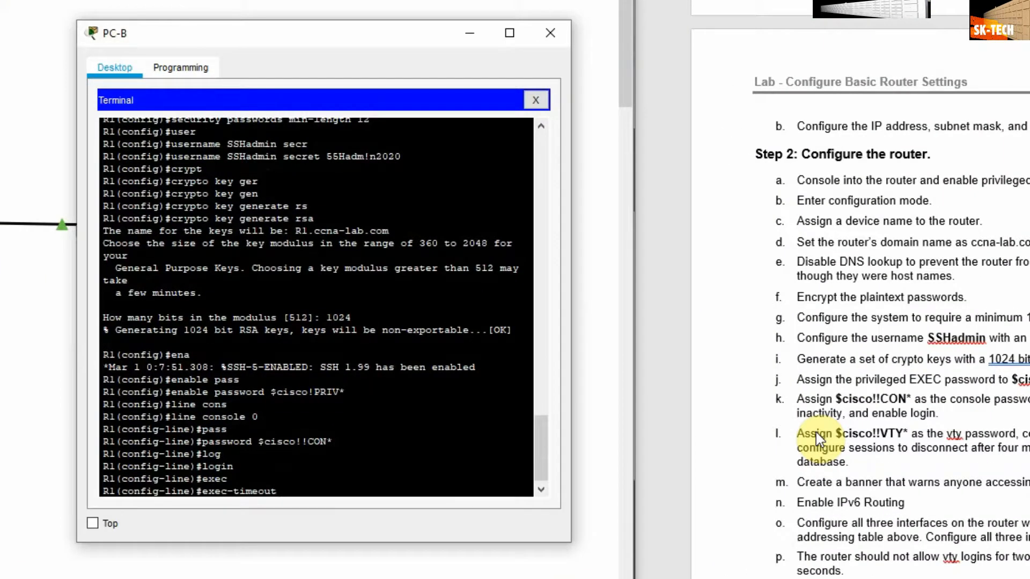
pyautogui.press('Return')
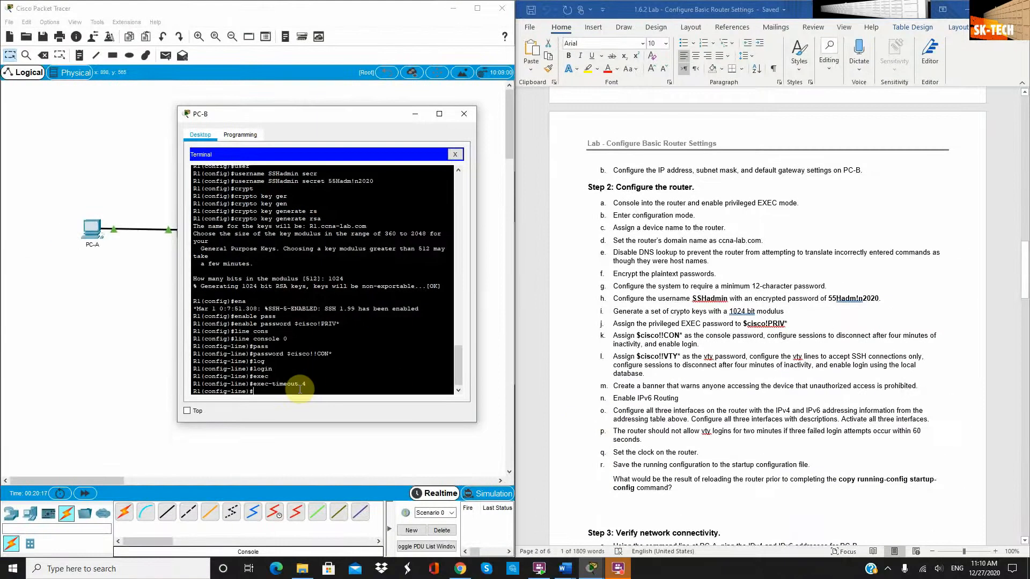
pyautogui.write('exit')
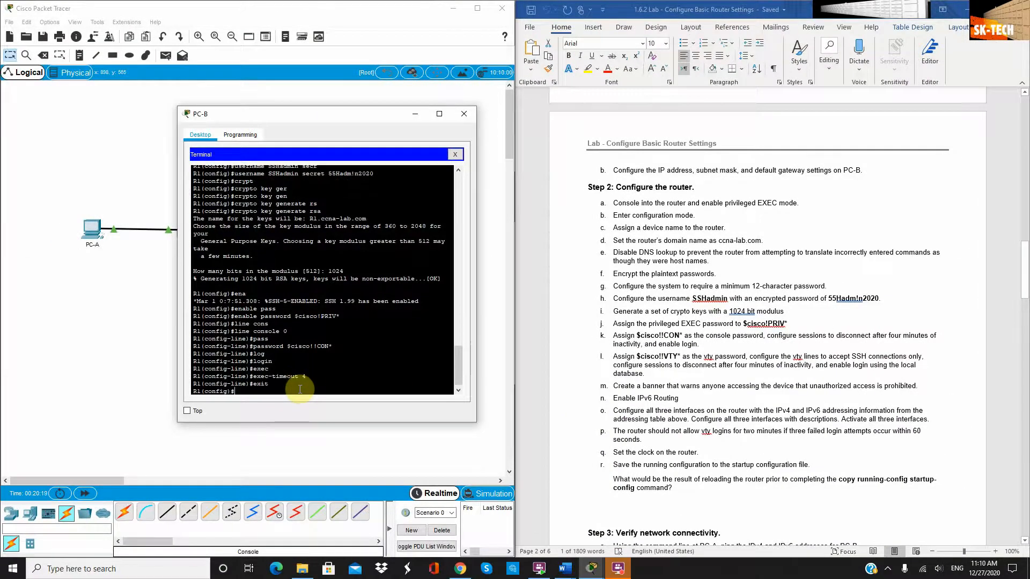
pyautogui.press('Return')
# On line vty 0 4, set the vty password and require login
pyautogui.scroll(-2, 584, 419)
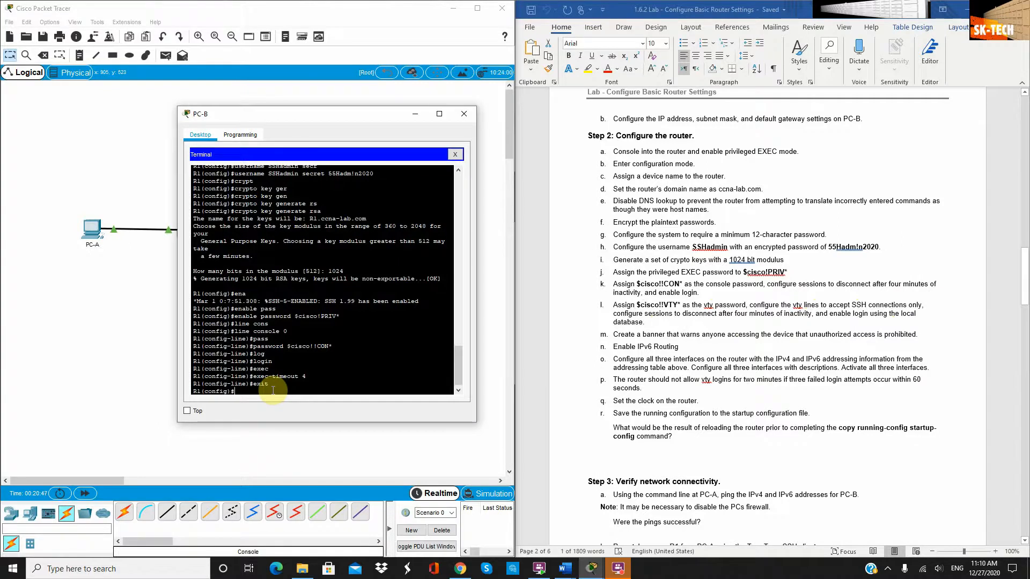
pyautogui.write('line vty')
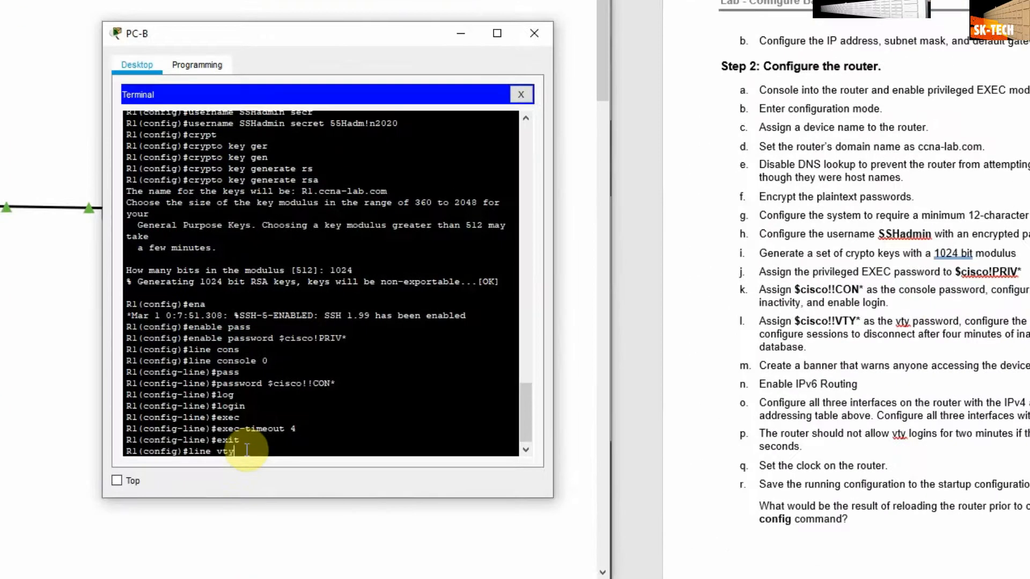
pyautogui.write(' 0 4')
pyautogui.press('Return')
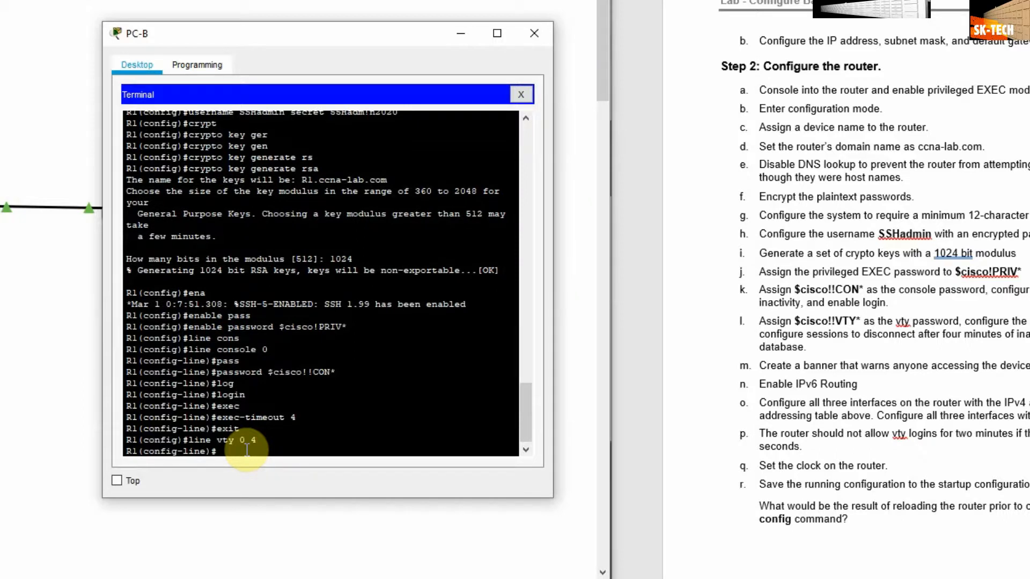
pyautogui.write('passw')
pyautogui.press('Tab')
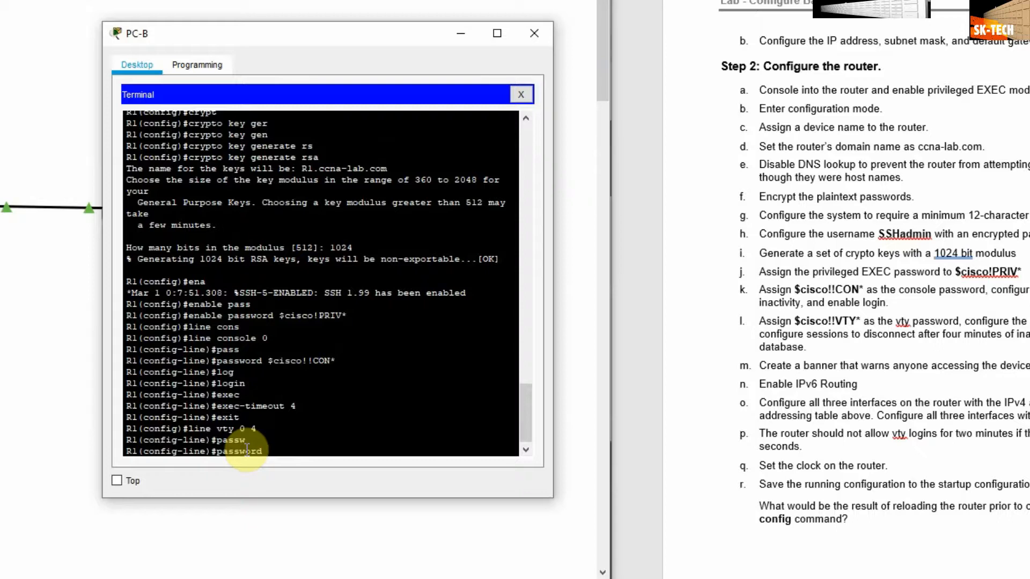
pyautogui.write('$cisco!!VTY*')
pyautogui.press('Return')
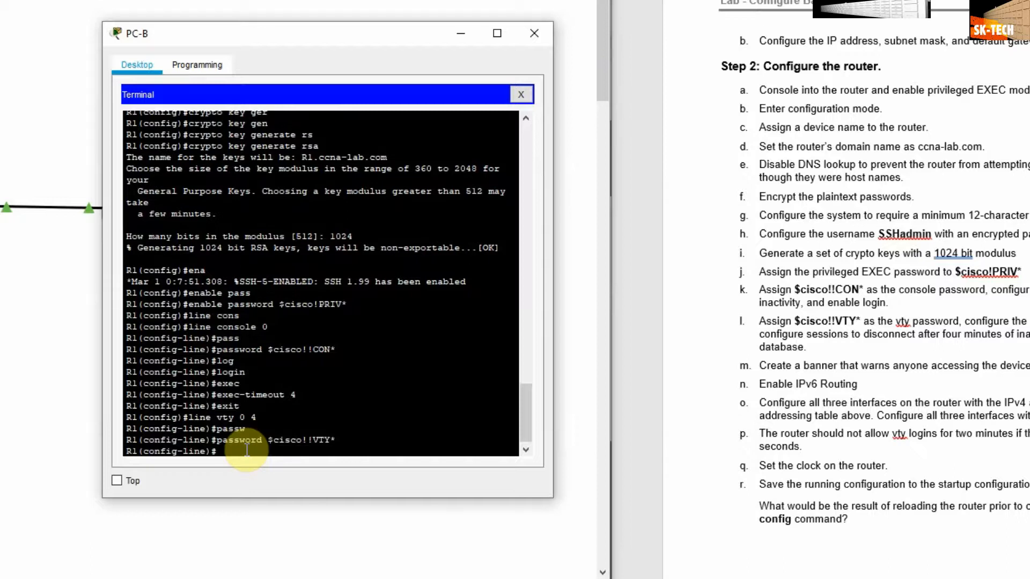
pyautogui.write('log')
pyautogui.press('Tab')
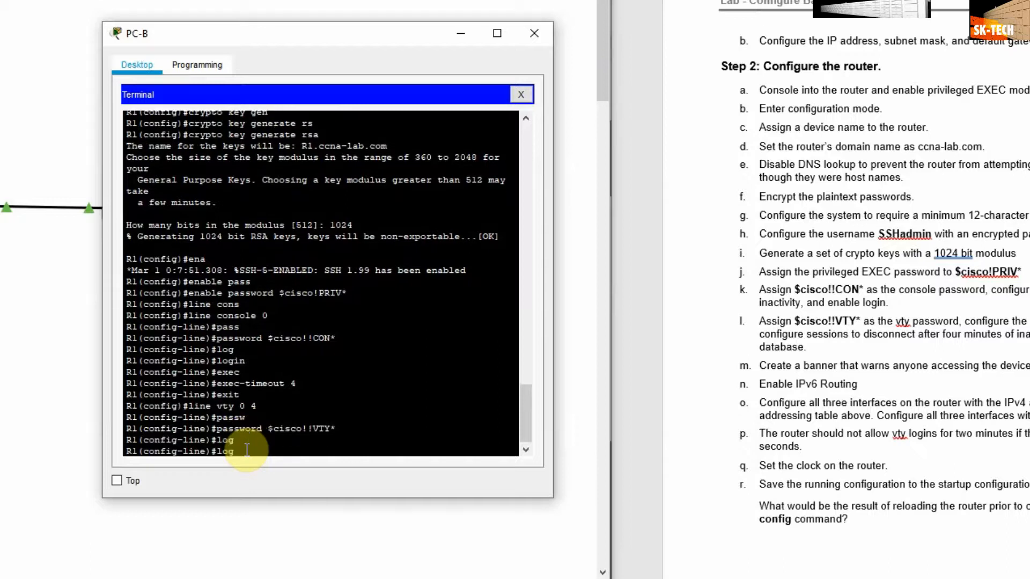
pyautogui.write('in')
pyautogui.press('Return')
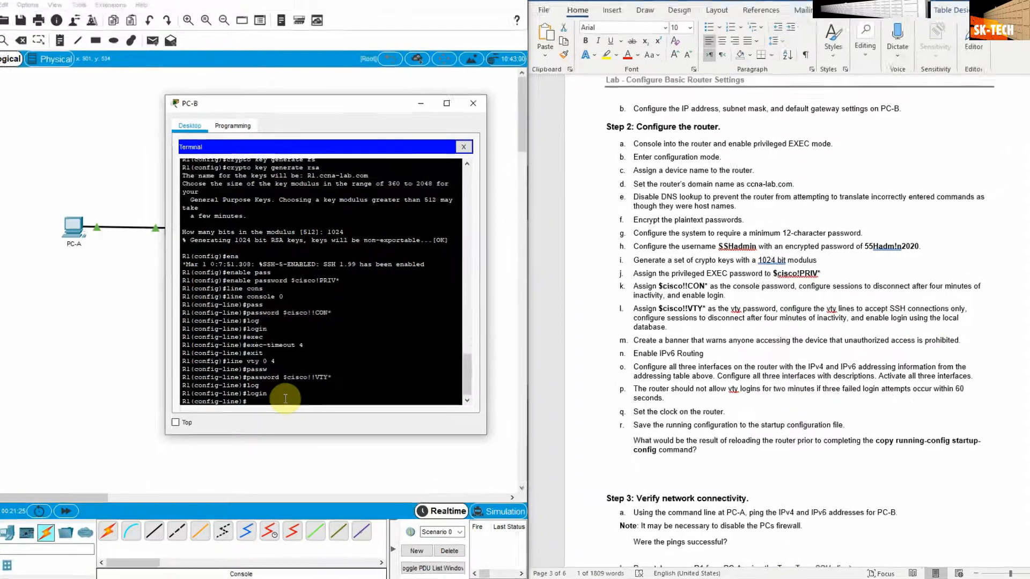
# Restrict the vty lines to SSH with 'transport input ssh'
pyautogui.write('trasp')
pyautogui.press('Tab')
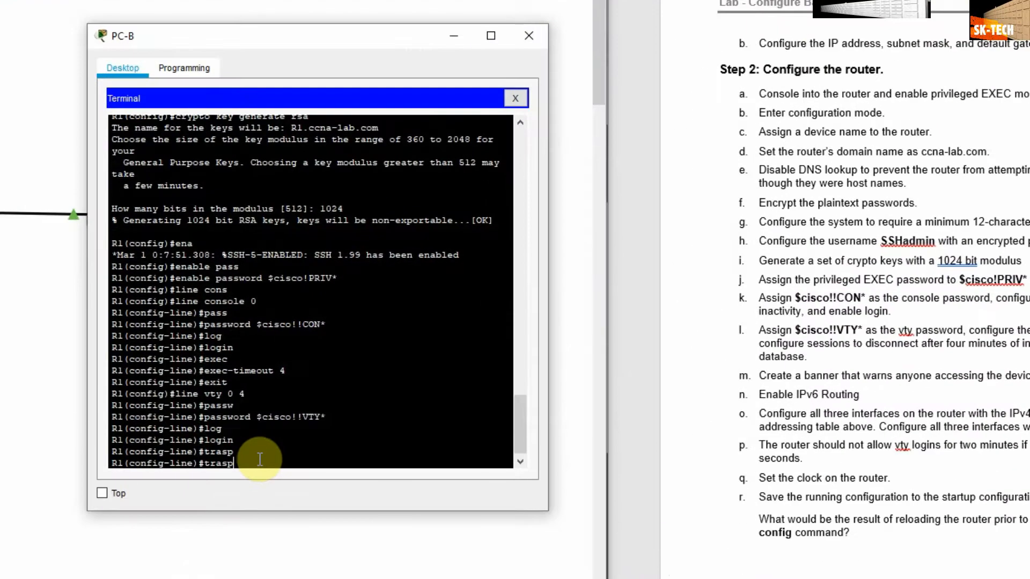
pyautogui.press('BackSpace')
pyautogui.press('BackSpace')
pyautogui.press('BackSpace')
pyautogui.write('ans')
pyautogui.press('Tab')
pyautogui.write('i')
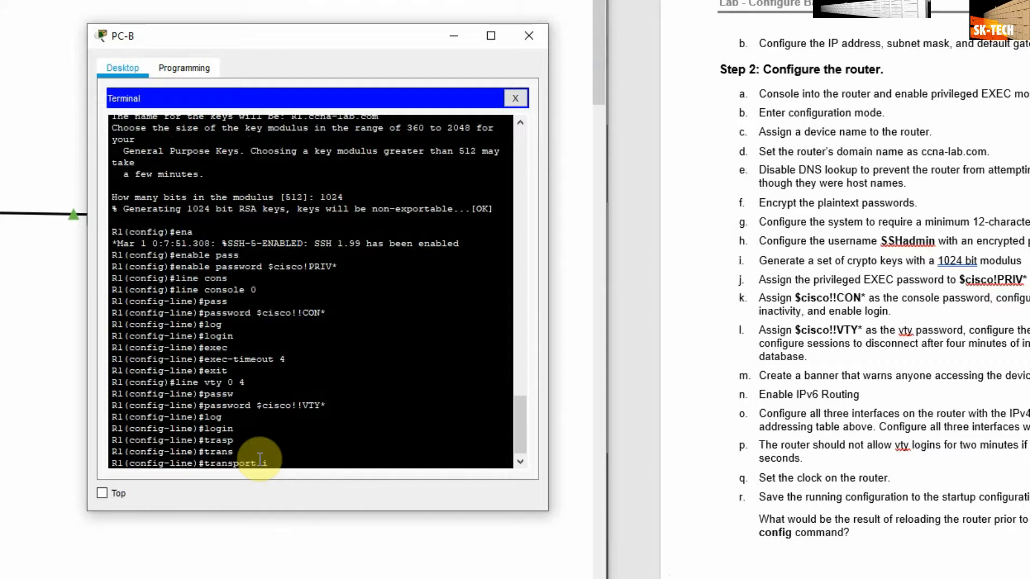
pyautogui.write('npiut ssk')
pyautogui.press('BackSpace')
pyautogui.write('h')
pyautogui.press('Return')
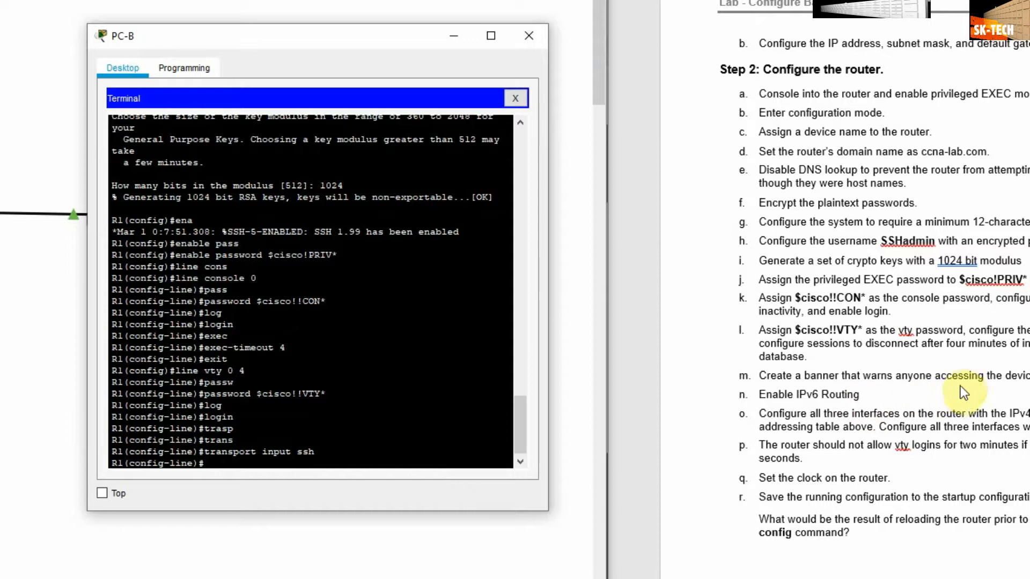
# Set a 4-minute exec-timeout on the vty lines and exit to global configuration
pyautogui.write('exec')
pyautogui.press('Tab')
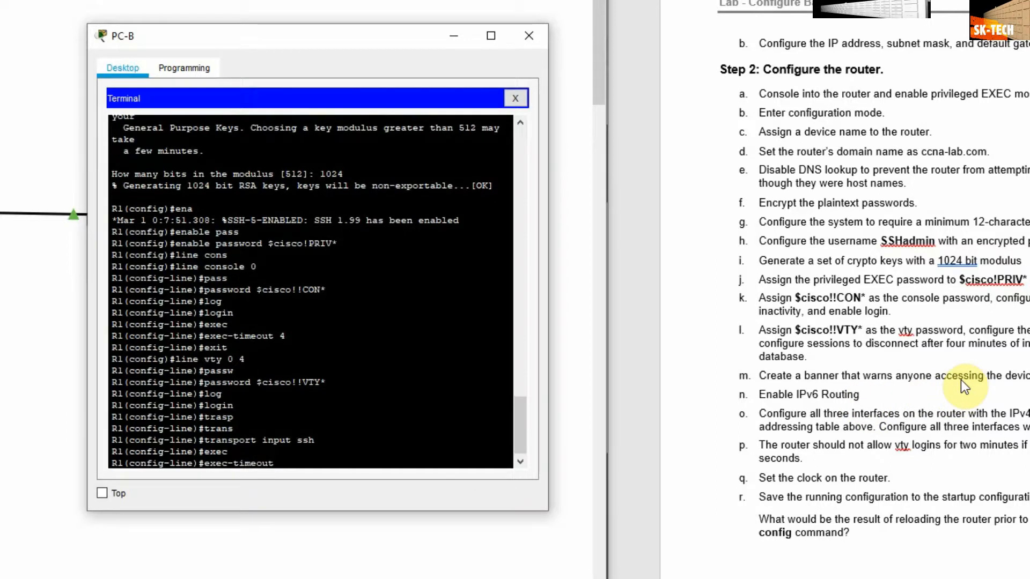
pyautogui.write('4')
pyautogui.press('Return')
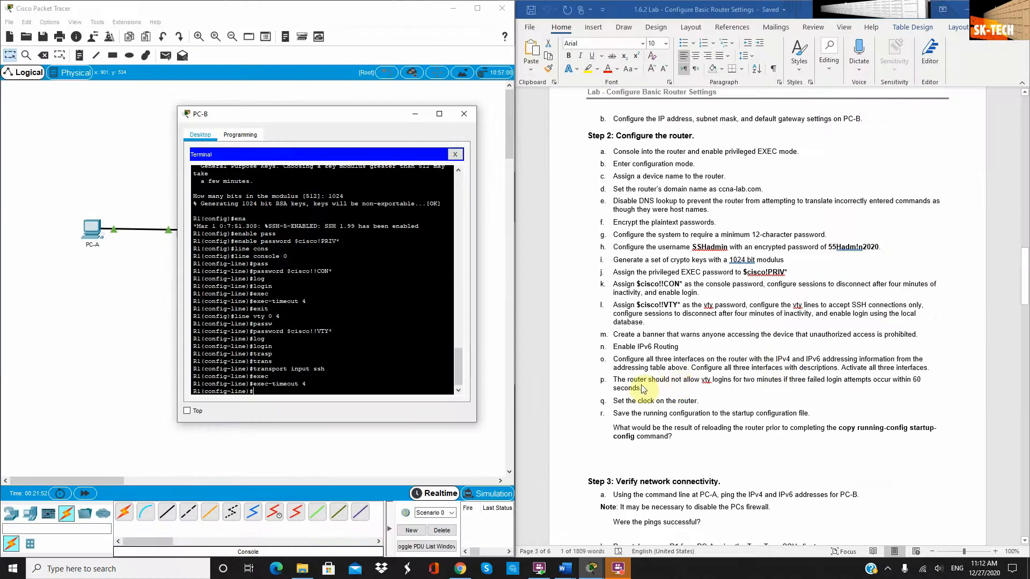
pyautogui.write('e')
pyautogui.write('xit')
pyautogui.press('Return')
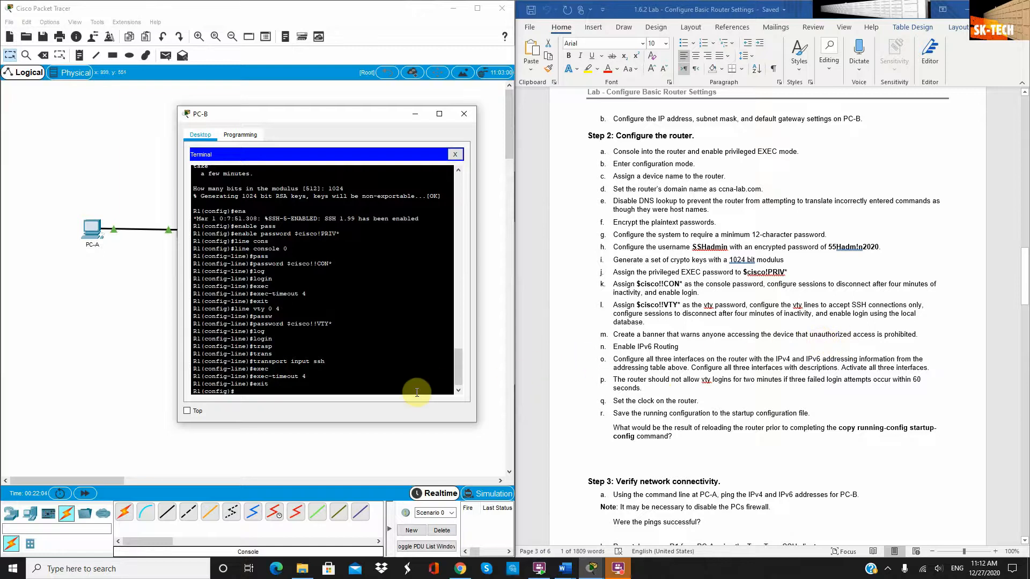
# Add a banner motd reading 'Unauthorized access is prohbited!' delimited by #
pyautogui.write('n')
pyautogui.press('Tab')
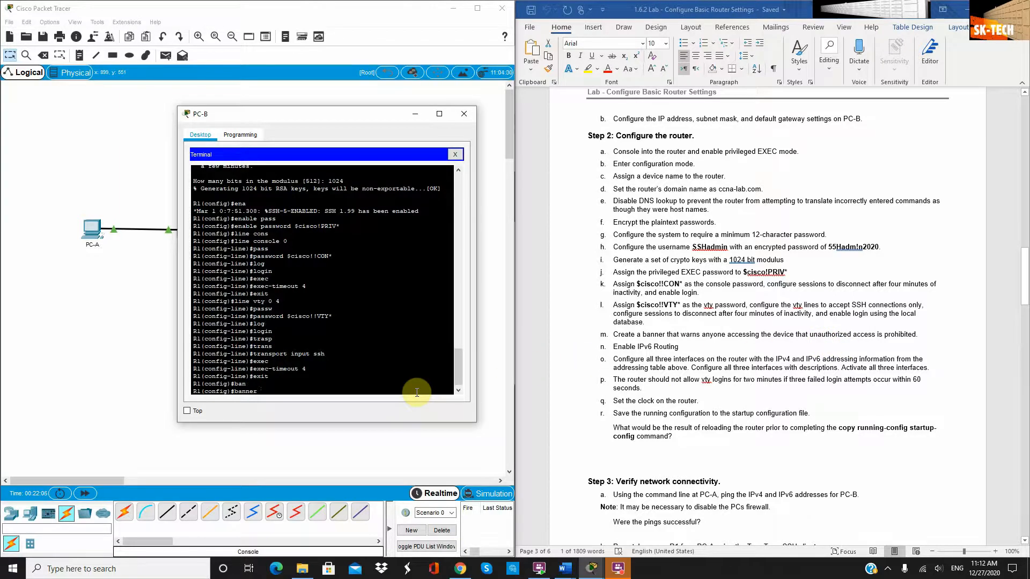
pyautogui.write('mo')
pyautogui.press('Tab')
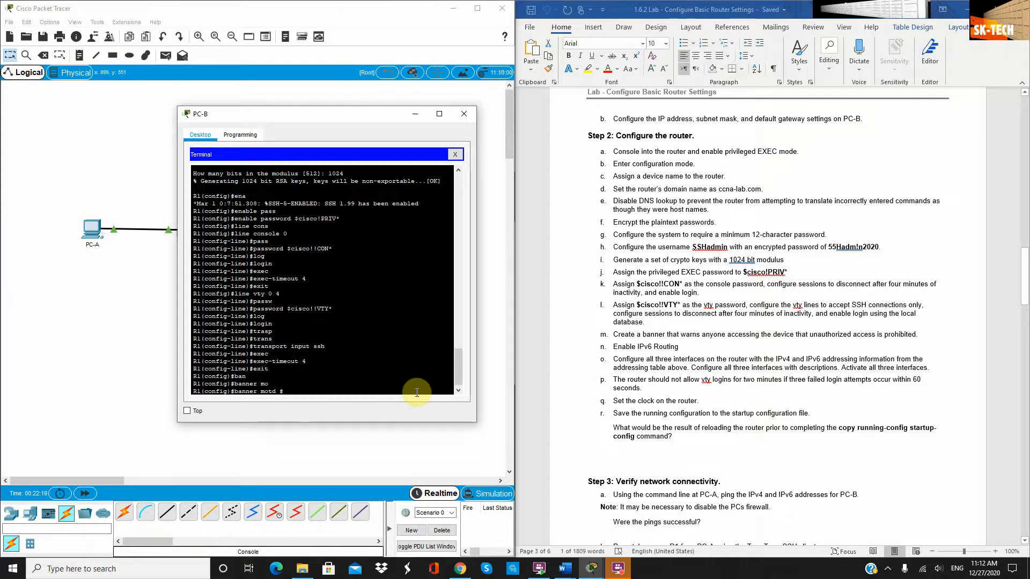
pyautogui.write('Unauthorized')
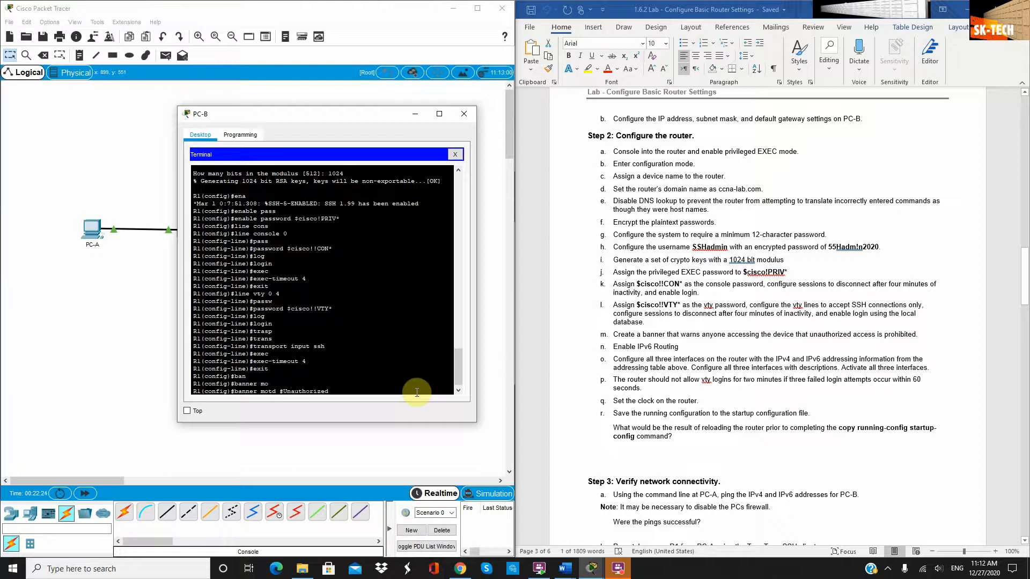
pyautogui.write(' access is prohbited')
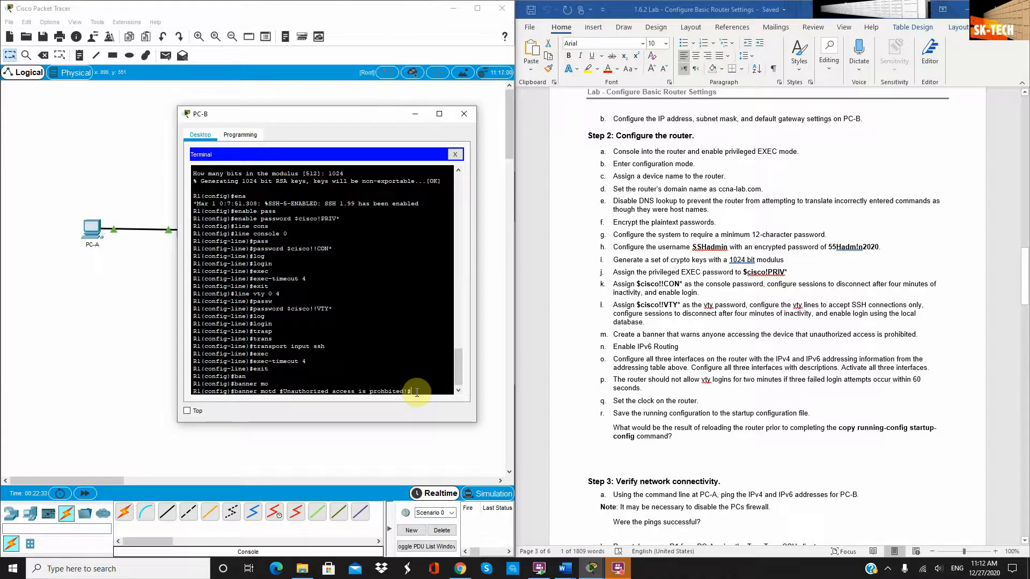
pyautogui.write('!#')
pyautogui.press('Return')
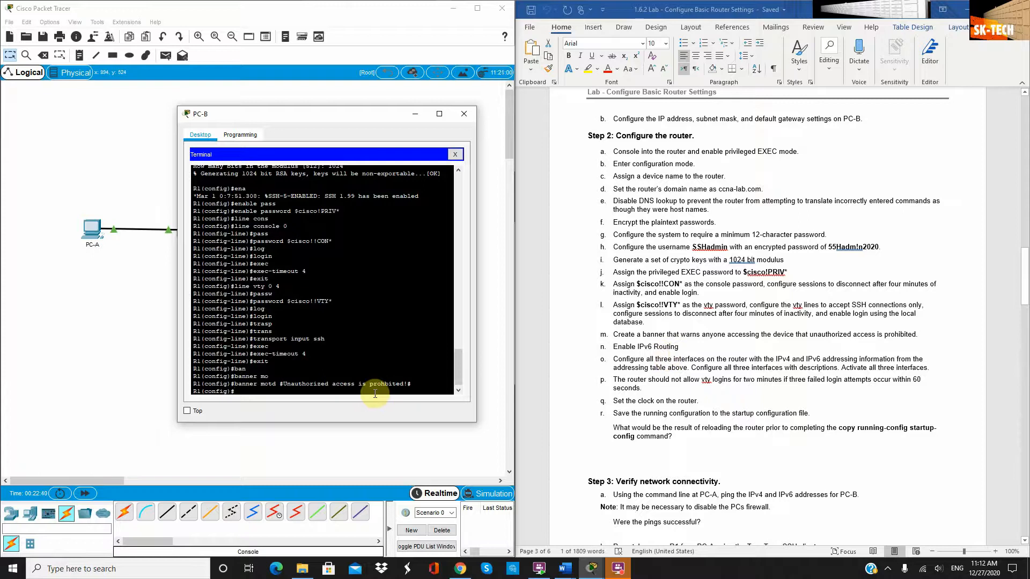
pyautogui.write('pv6 ')
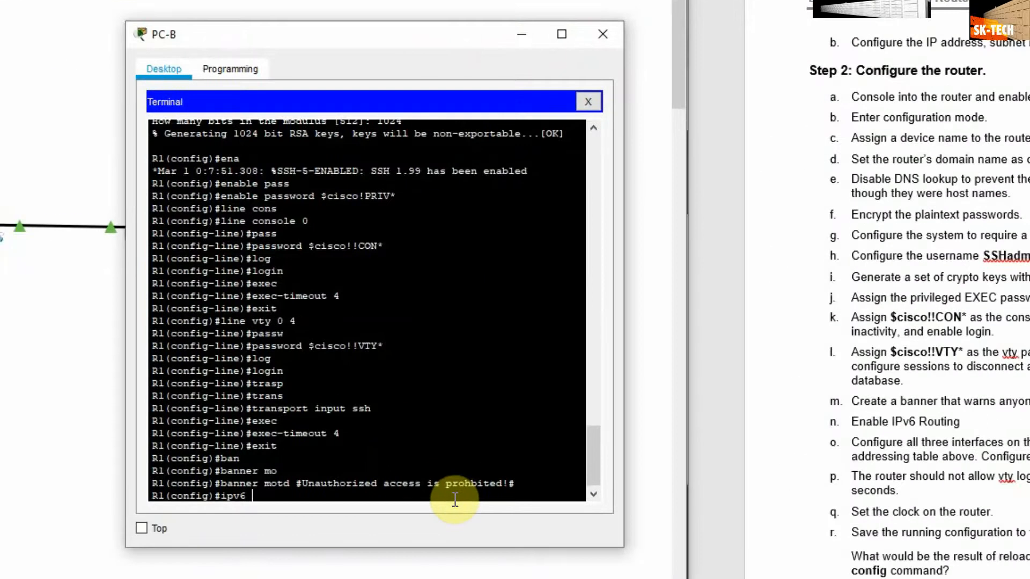
pyautogui.write('route')
# Correct the partial command and enter 'ipv6 unicast-routing' on R1
pyautogui.press('BackSpace')
pyautogui.press('BackSpace')
pyautogui.press('BackSpace')
pyautogui.press('BackSpace')
pyautogui.write('u')
pyautogui.press('Tab')
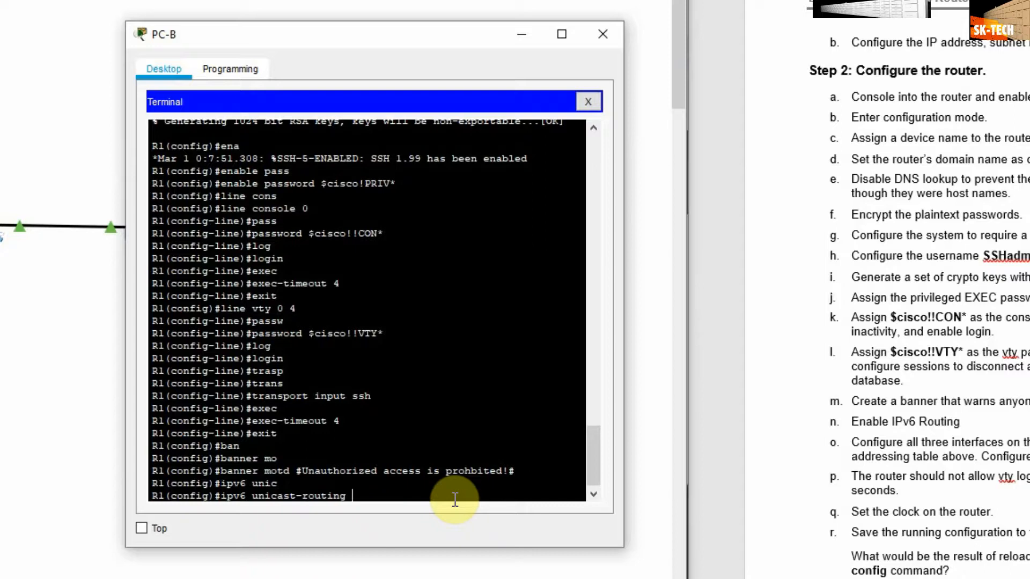
pyautogui.press('Return')
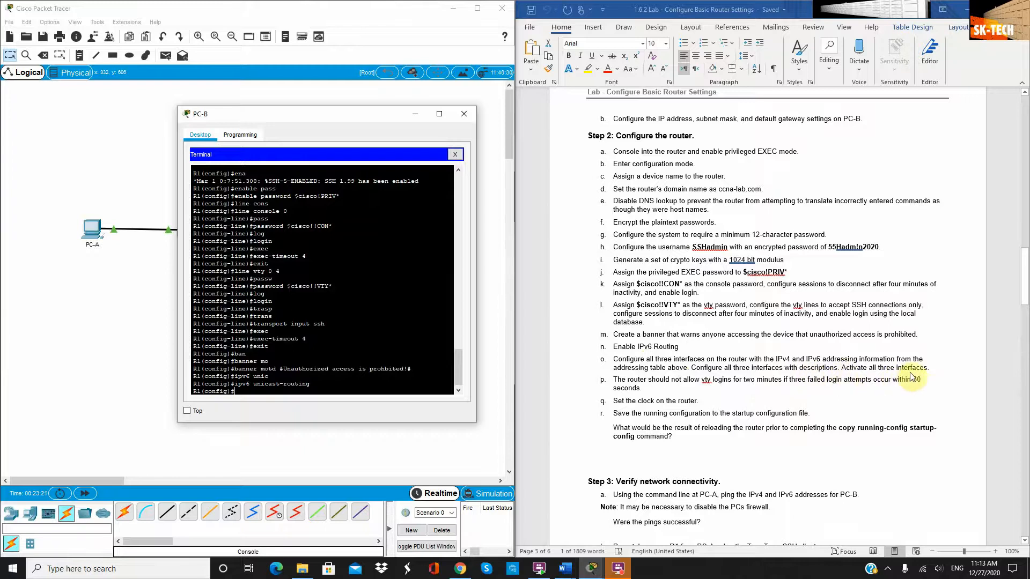
# Scroll the lab document to the topology and addressing table, then type 'interface g0/0/0'
pyautogui.scroll(20, 890, 376)
pyautogui.scroll(12, 882, 343)
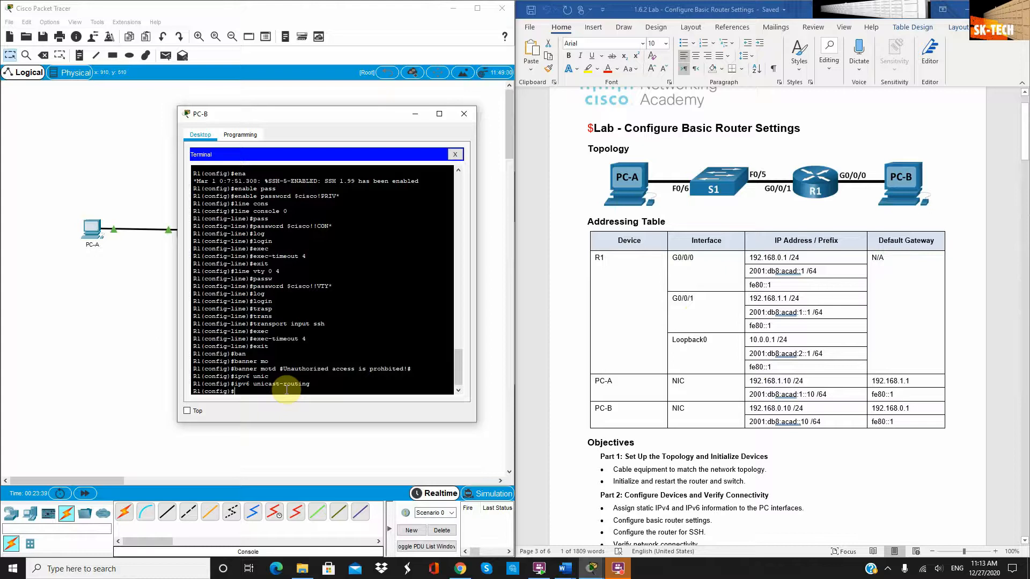
pyautogui.write('interface g0/0/')
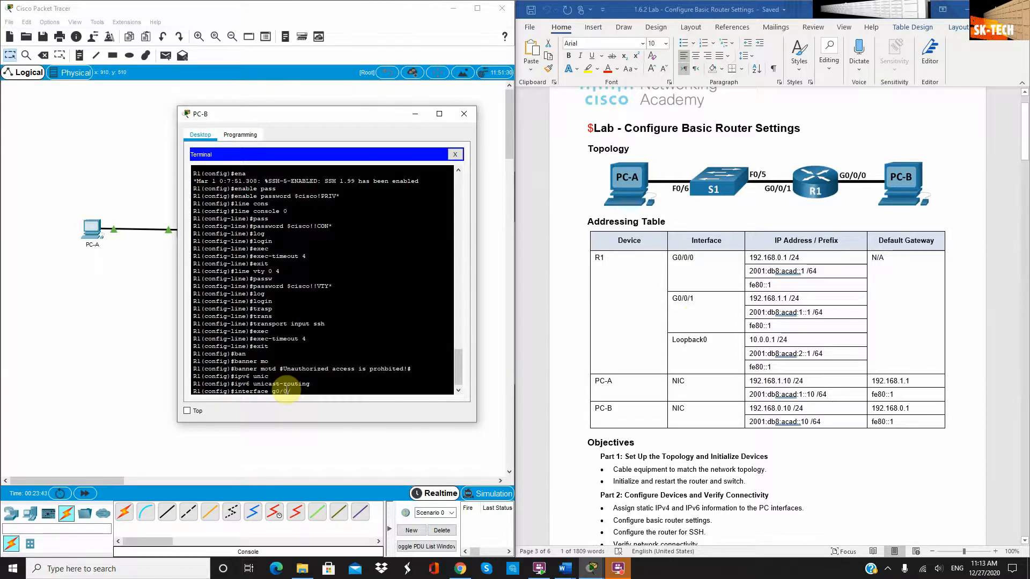
pyautogui.write('0')
# Enter G0/0/0 and assign it IPv4 address 192.168.0.1 255.255.255.0
pyautogui.press('Return')
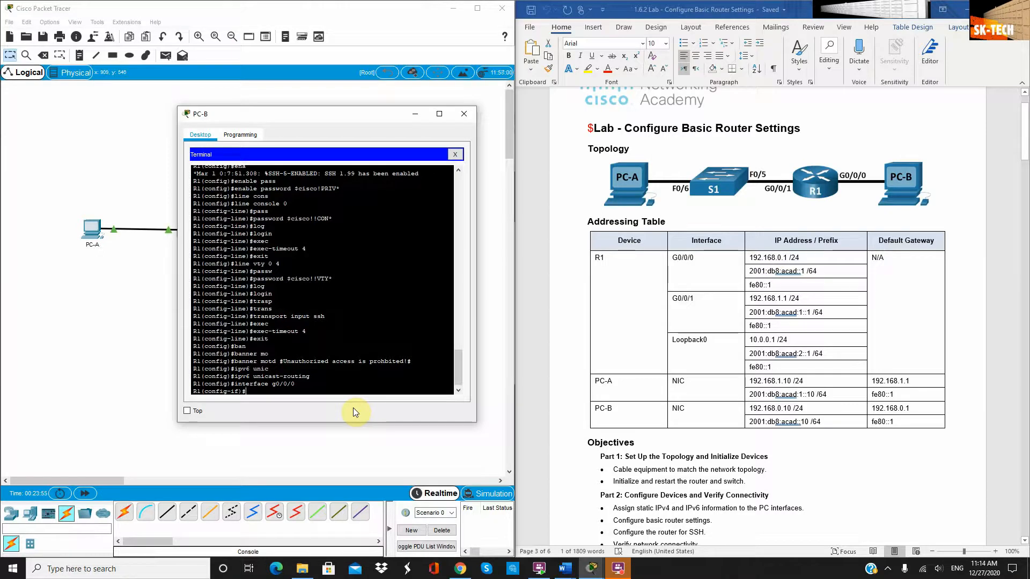
pyautogui.write('ip add 192.168.0.1')
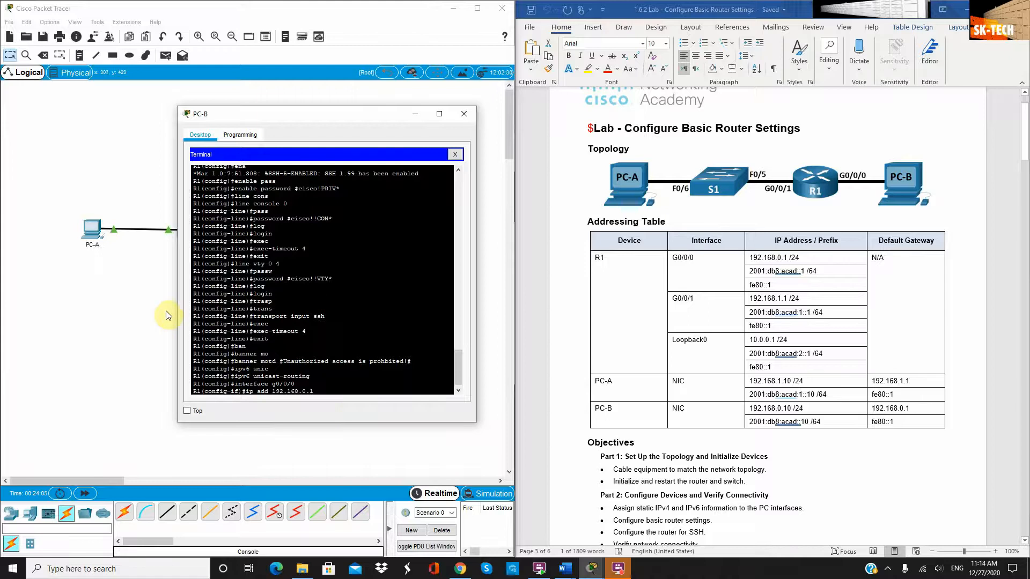
pyautogui.write('255.255.255.0')
pyautogui.press('Return')
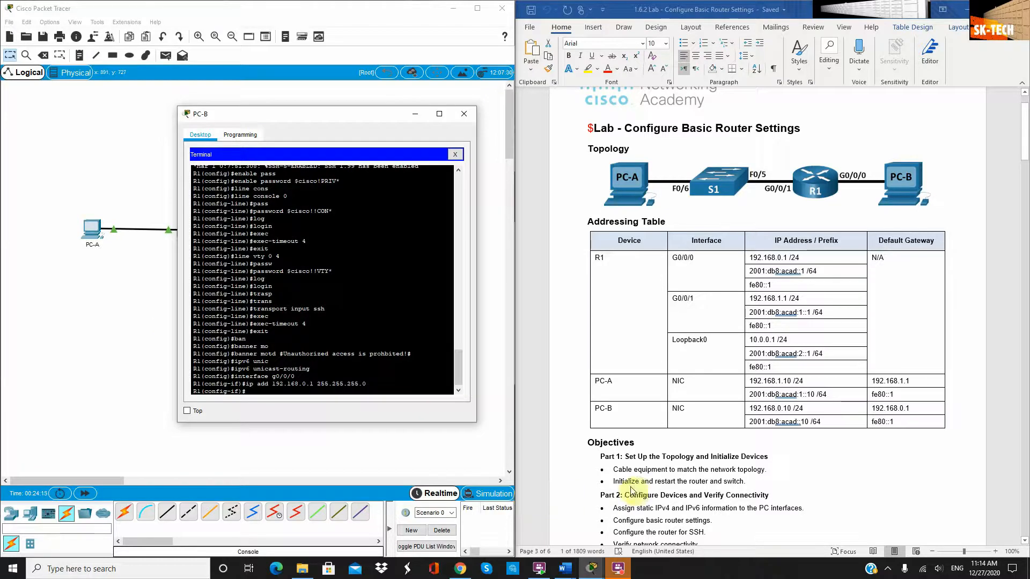
pyautogui.write('ipv6 a')
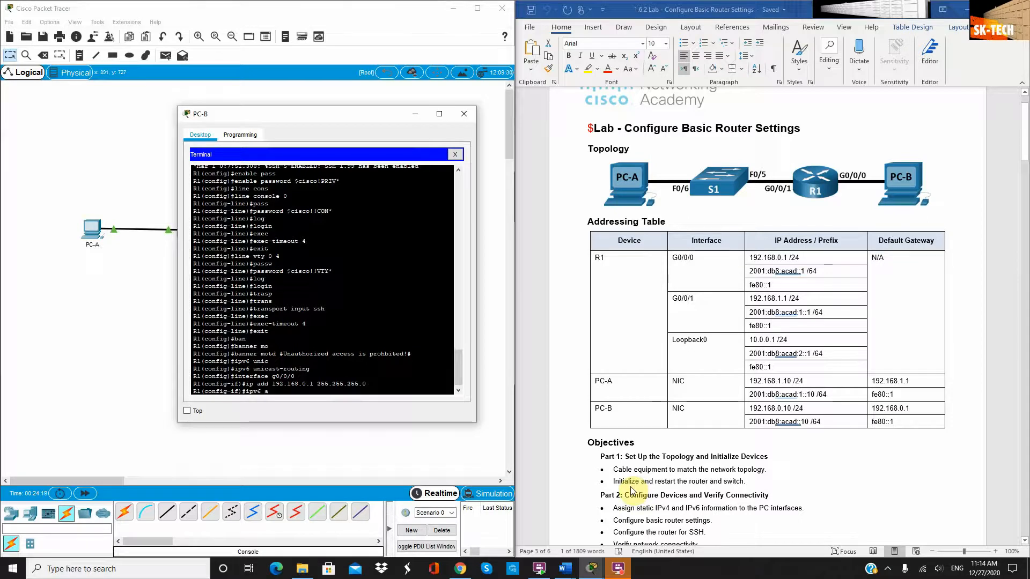
pyautogui.write('dd')
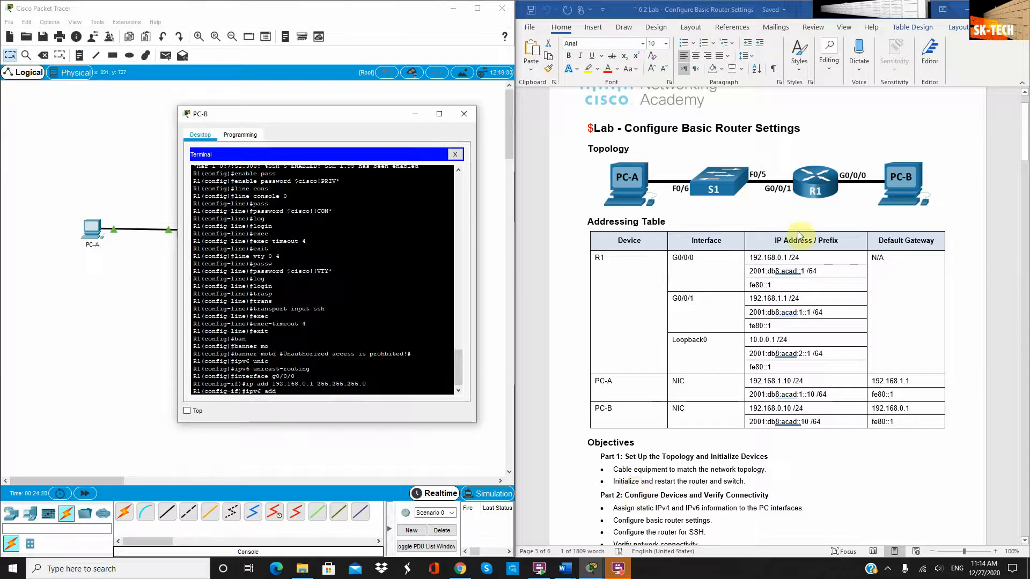
# Copy 2001:db8:acad::1/64 from the addressing table and paste it as G0/0/0's IPv6 address
pyautogui.click(819, 274)
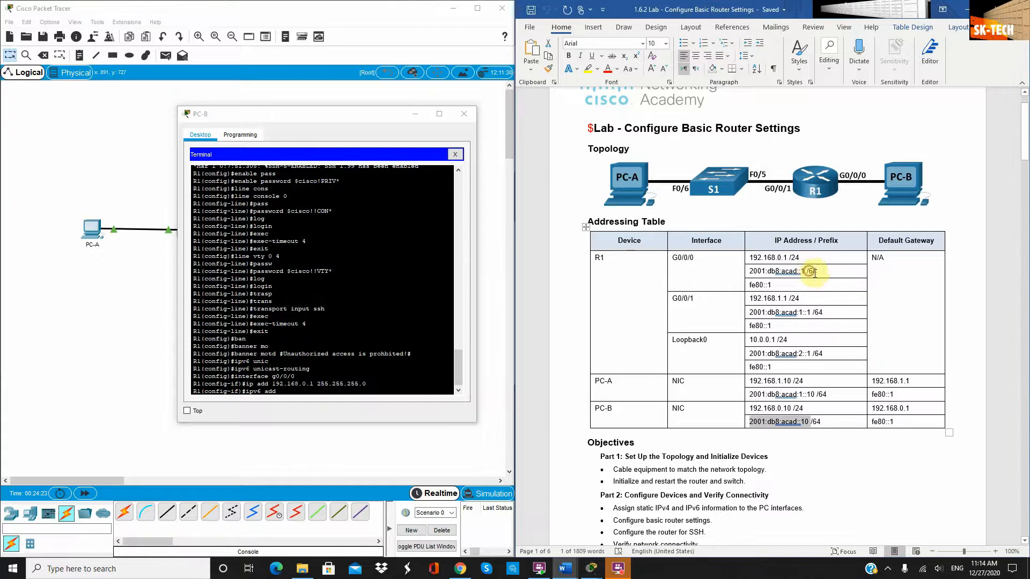
pyautogui.moveTo(805, 272); pyautogui.dragTo(755, 273)
pyautogui.hotkey('ctrl', 'c')
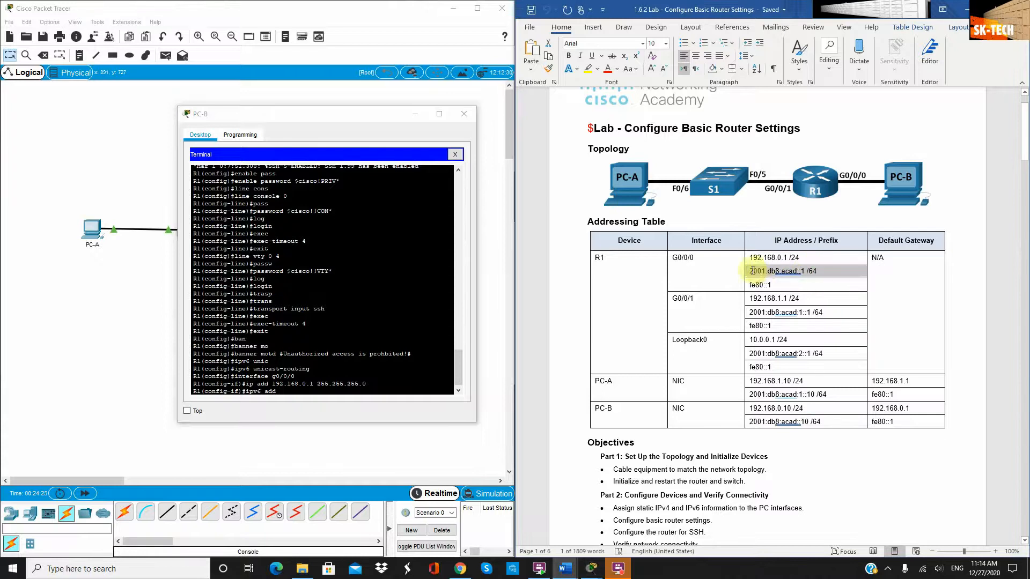
pyautogui.click(349, 390)
pyautogui.rightClick(349, 390)
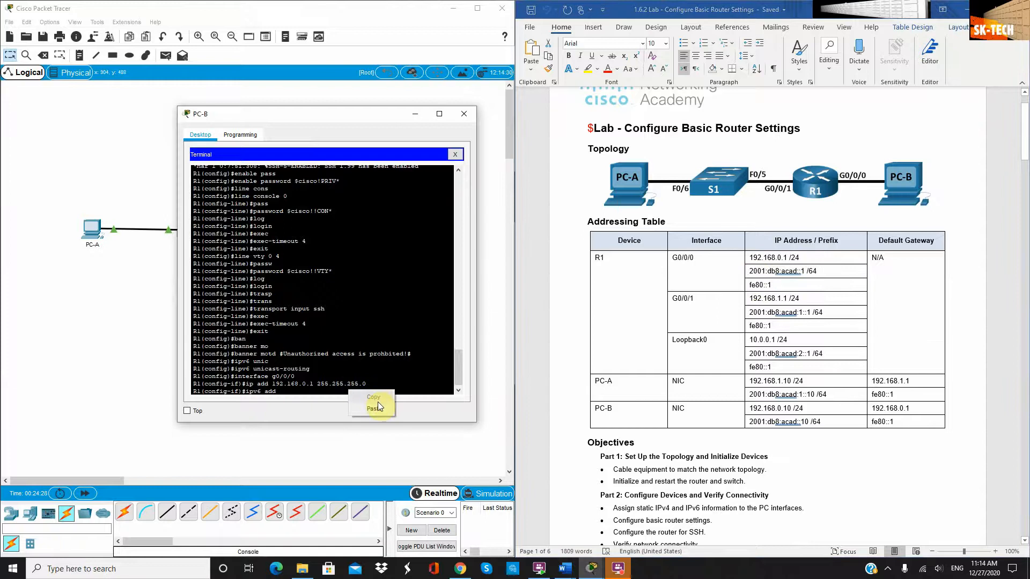
pyautogui.click(377, 408)
pyautogui.press('Return')
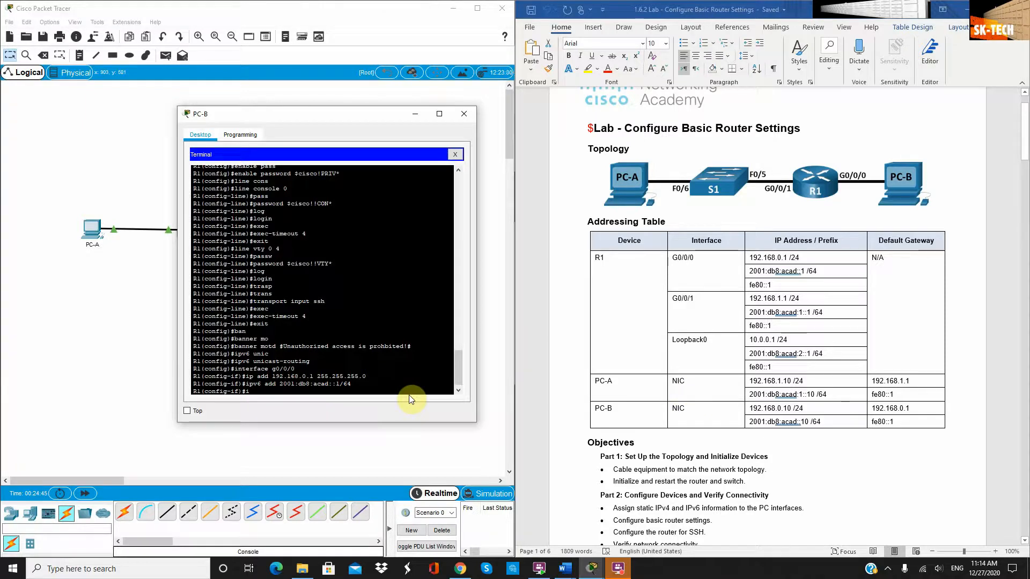
# Give G0/0/0 link-local address fe80::1 and the description 'link to PC-B'
pyautogui.write('pv6 add fe80')
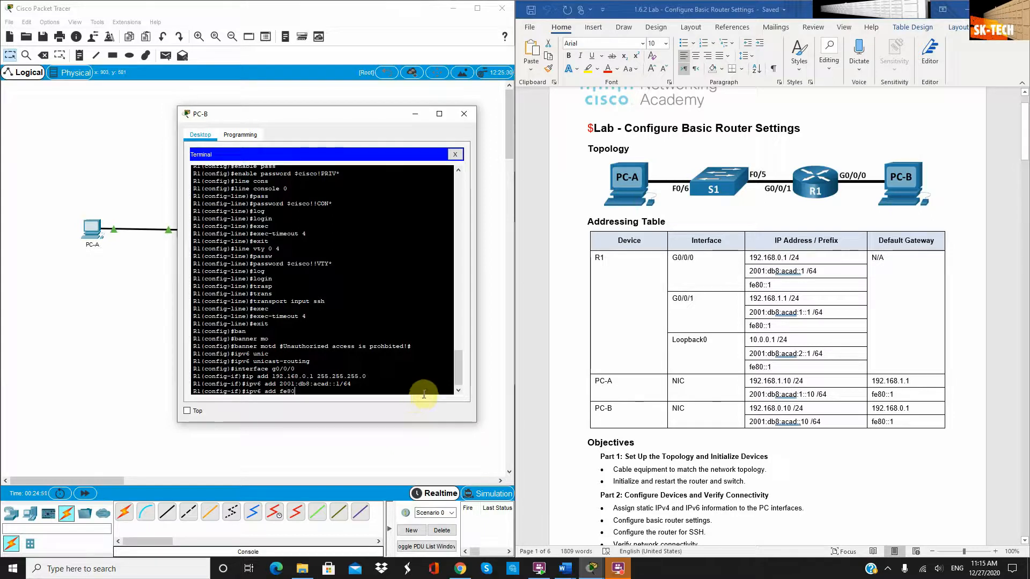
pyautogui.write('::1 lin')
pyautogui.press('Tab')
pyautogui.press('Return')
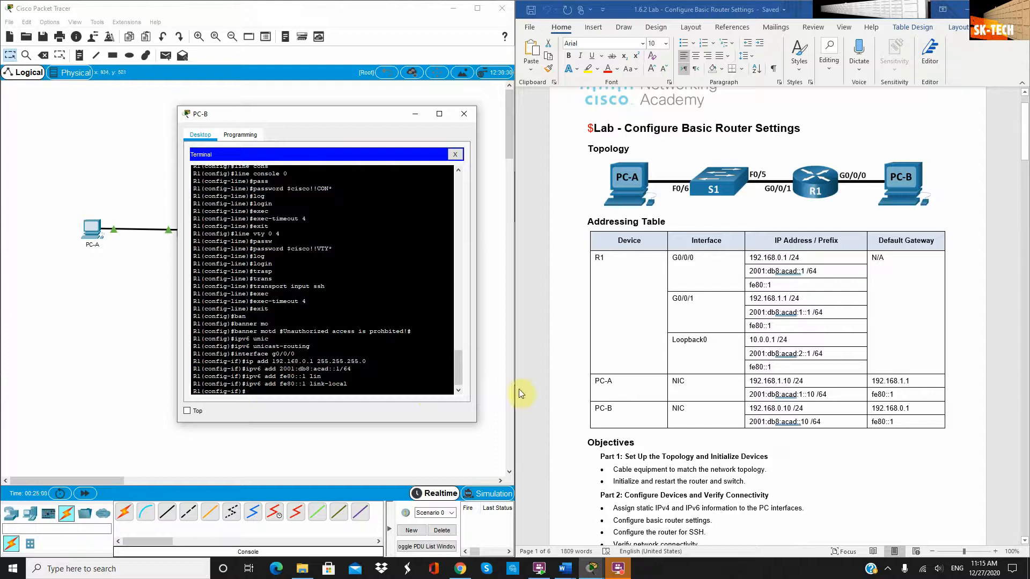
pyautogui.write('descr')
pyautogui.press('Tab')
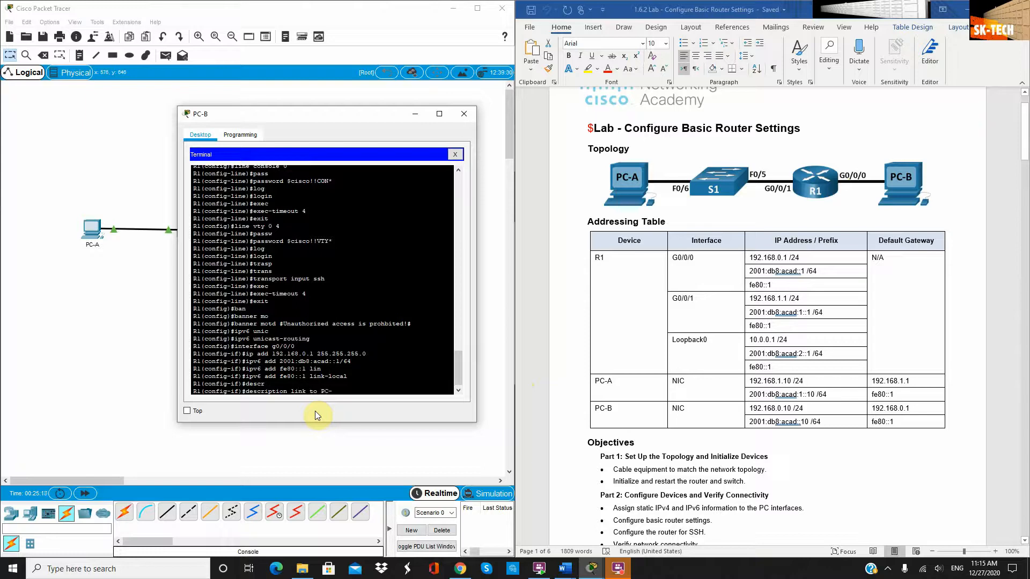
pyautogui.write('B')
pyautogui.press('Return')
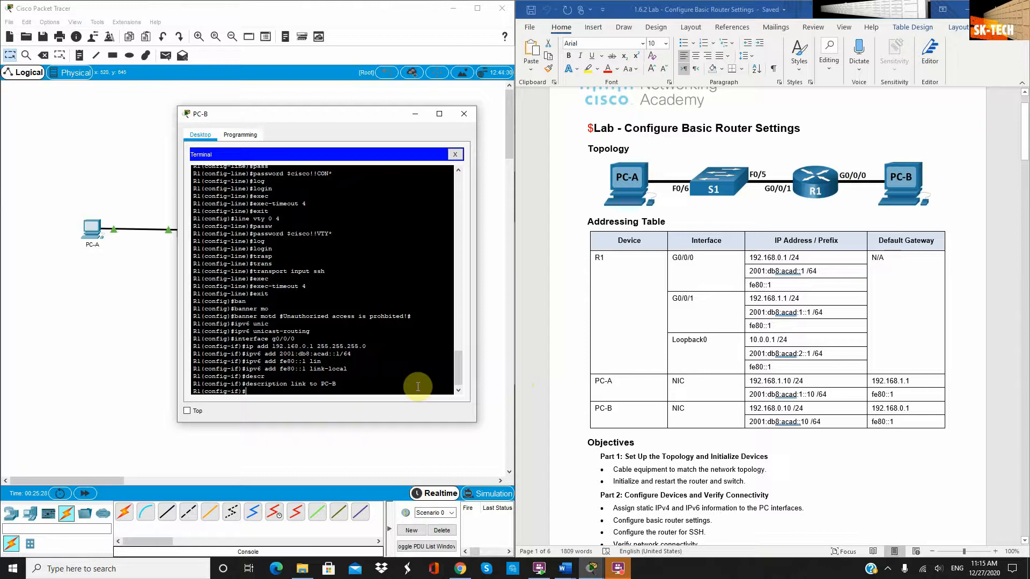
# Bring G0/0/0 up with 'no shutdown' and leave interface configuration
pyautogui.write('no shut')
pyautogui.press('Tab')
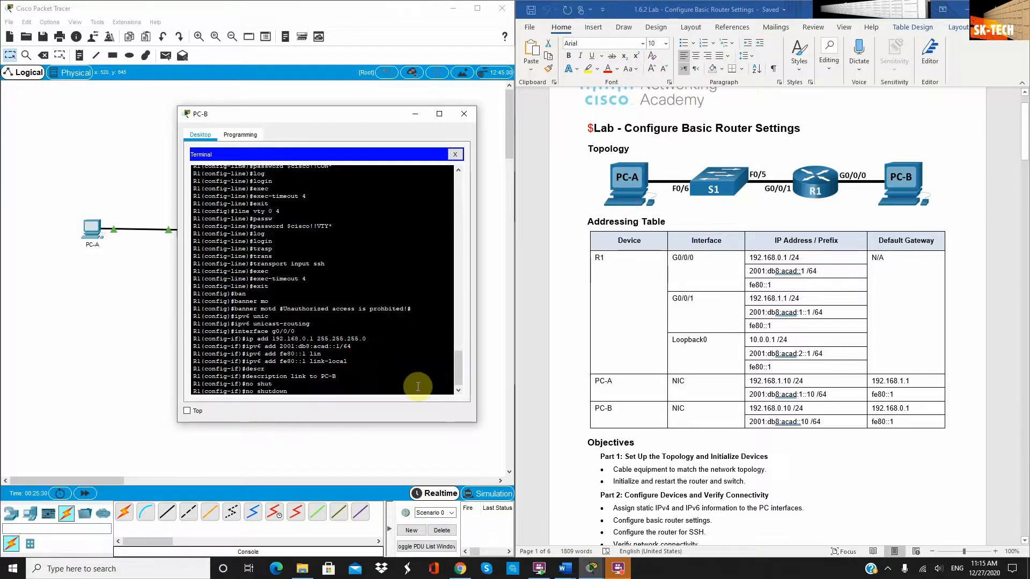
pyautogui.press('Return')
pyautogui.press('Return')
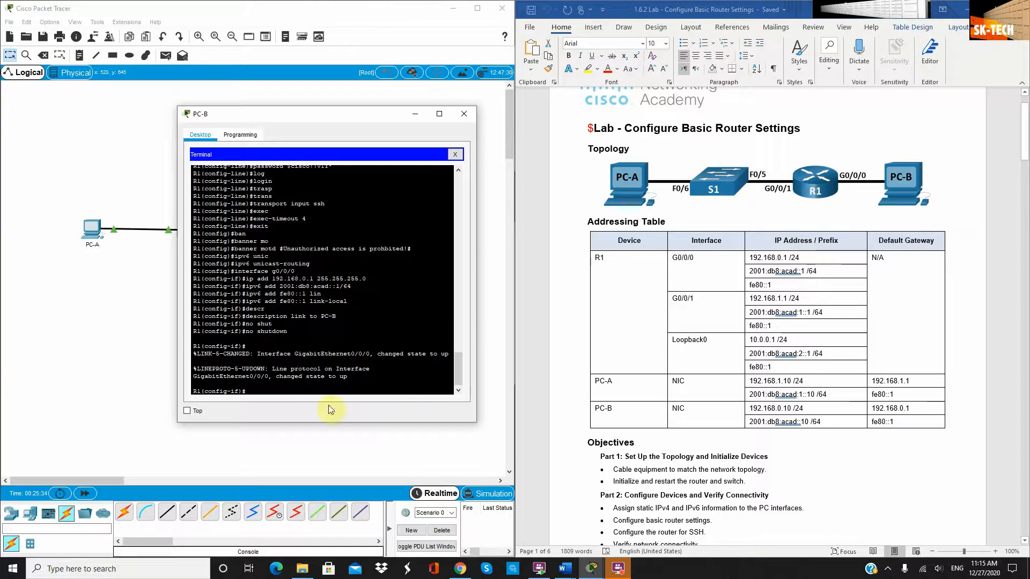
pyautogui.write('exit')
pyautogui.press('Return')
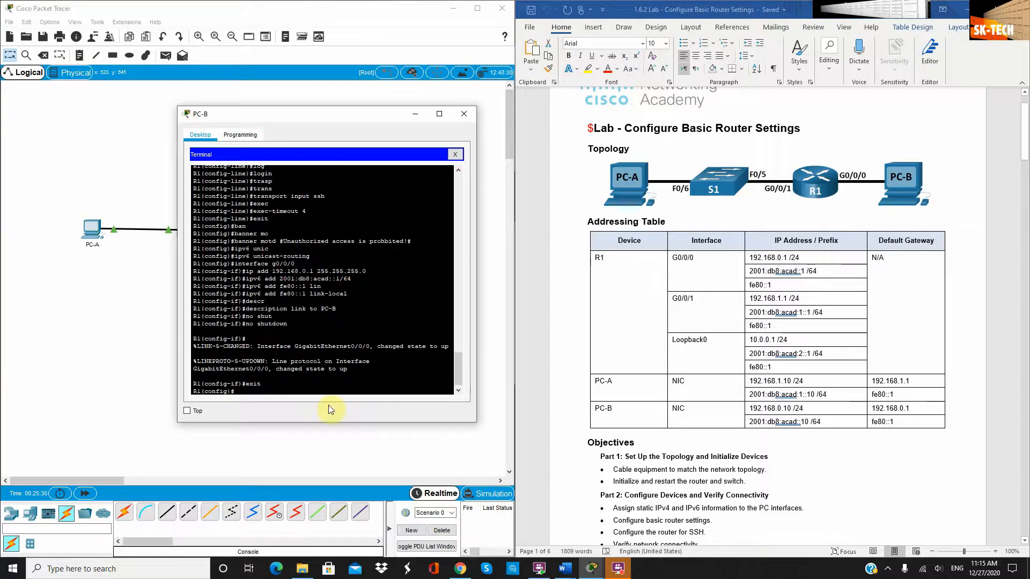
pyautogui.write('interface g0/0/1')
# Enter interface G0/0/1 and assign it 192.168.1.1 255.255.255.0
pyautogui.press('Return')
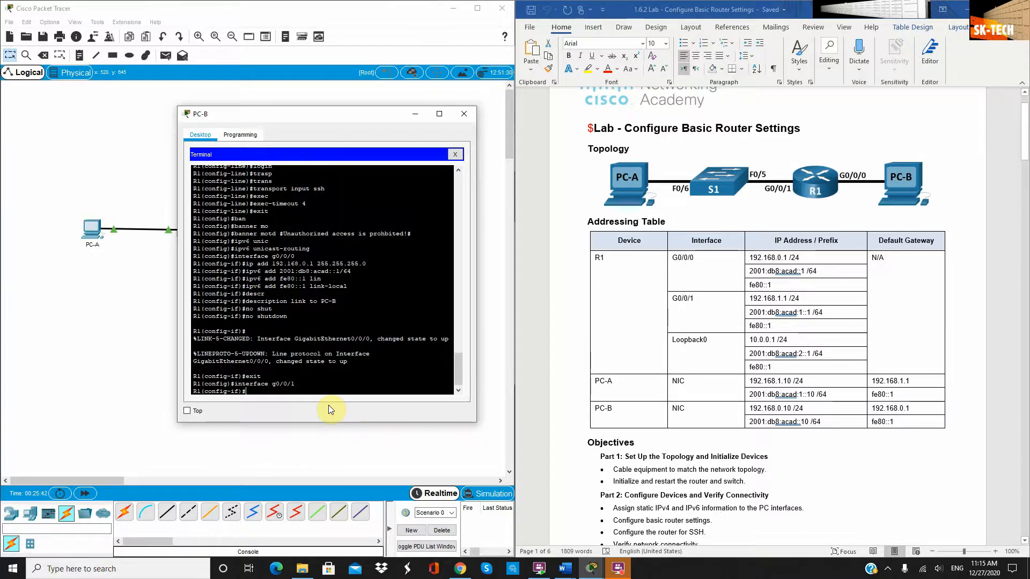
pyautogui.write('ip add 1')
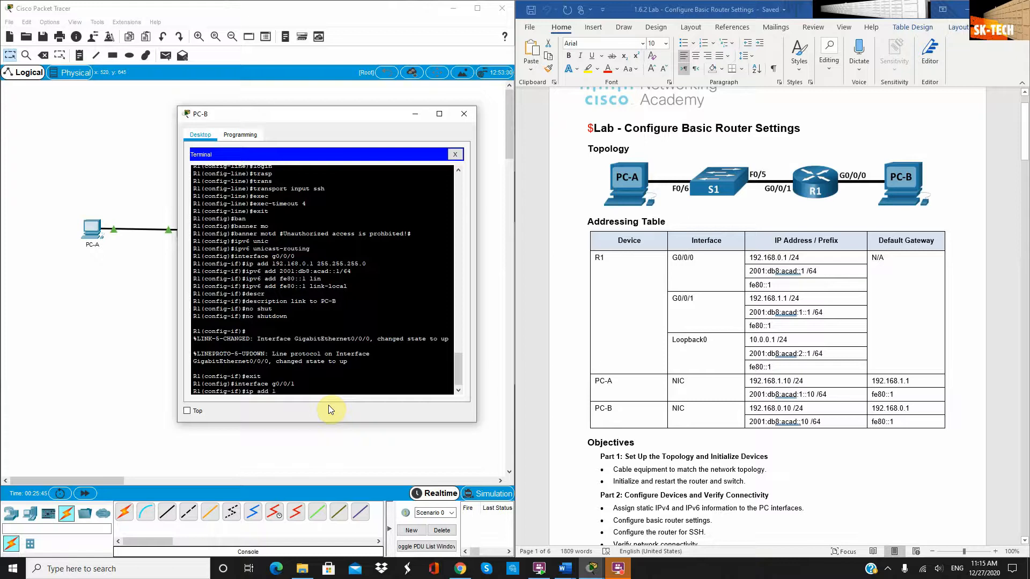
pyautogui.write('92.168.1.1 255.255.255.0')
pyautogui.press('Return')
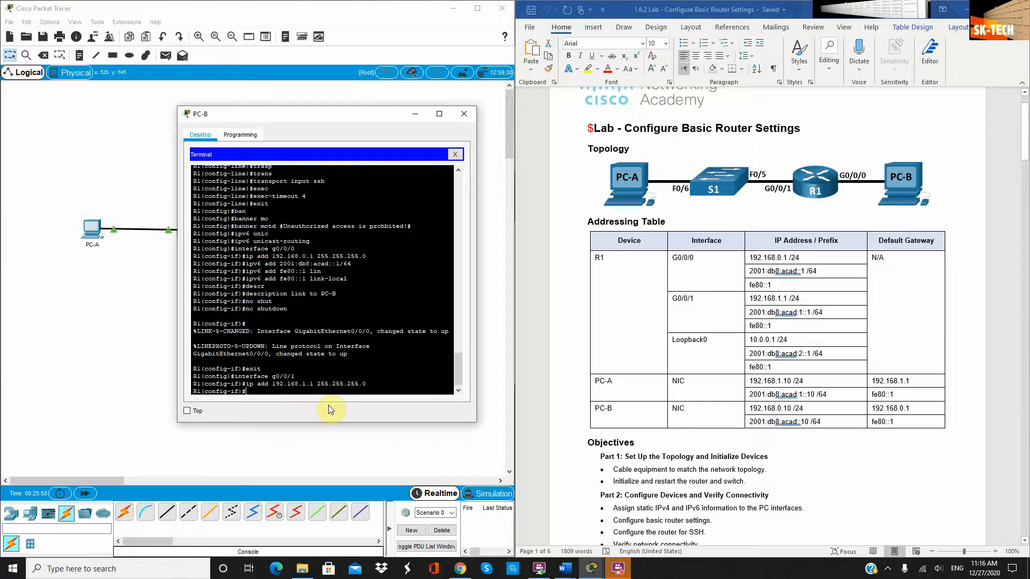
# Give G0/0/1 IPv6 address 2001:db8:acad:1::1/64, copied from the lab table, plus link-local fe80::1
pyautogui.write('ipv6 add')
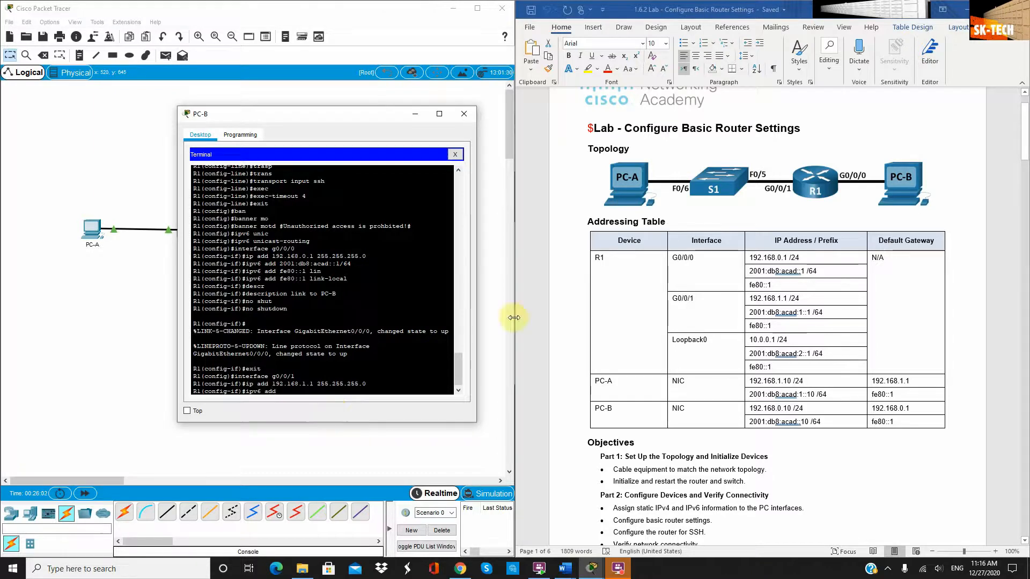
pyautogui.click(829, 313)
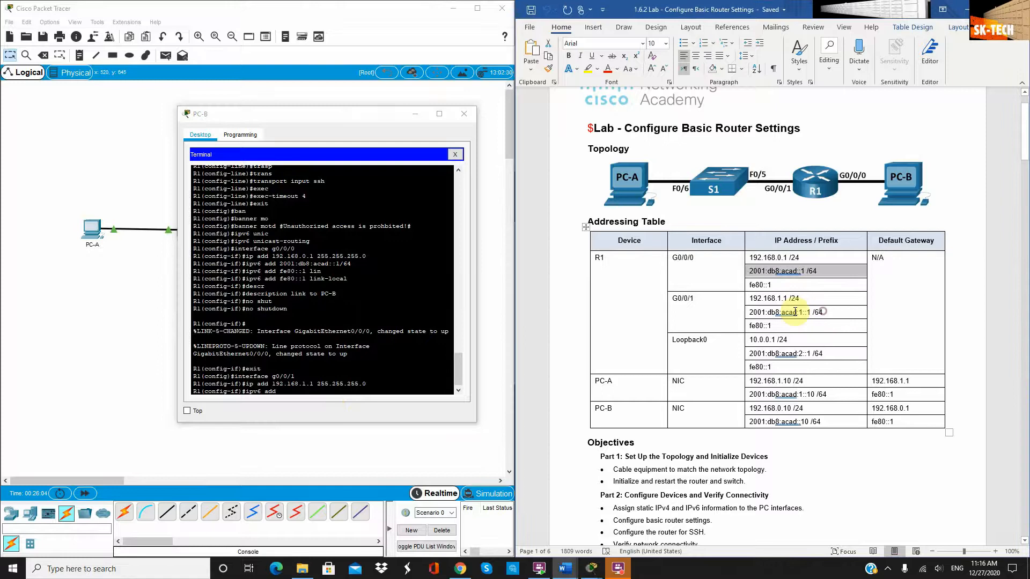
pyautogui.moveTo(795, 313); pyautogui.dragTo(751, 312)
pyautogui.hotkey('ctrl', 'c')
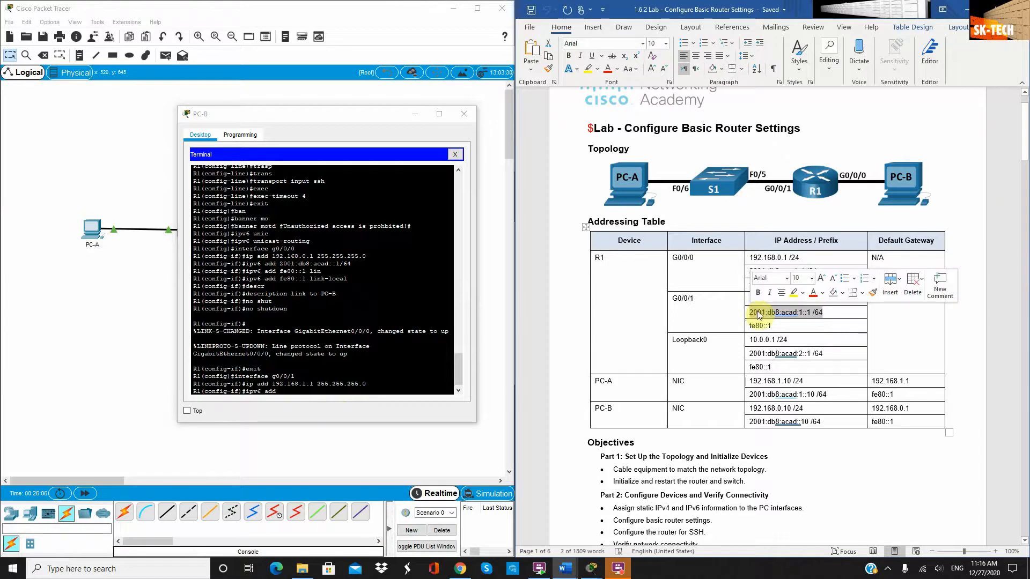
pyautogui.click(335, 393)
pyautogui.rightClick(337, 394)
pyautogui.click(367, 411)
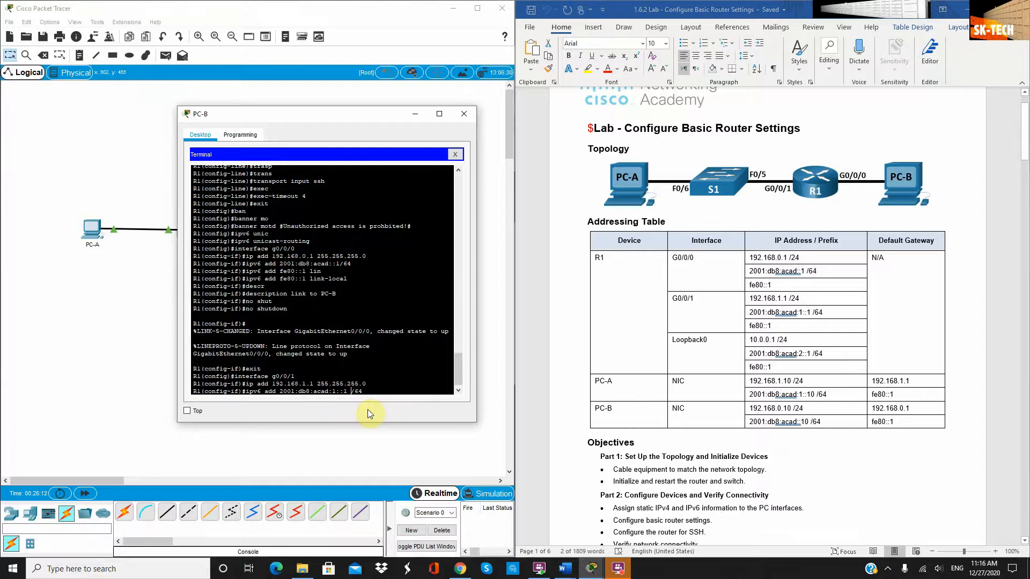
pyautogui.press('BackSpace')
pyautogui.press('Return')
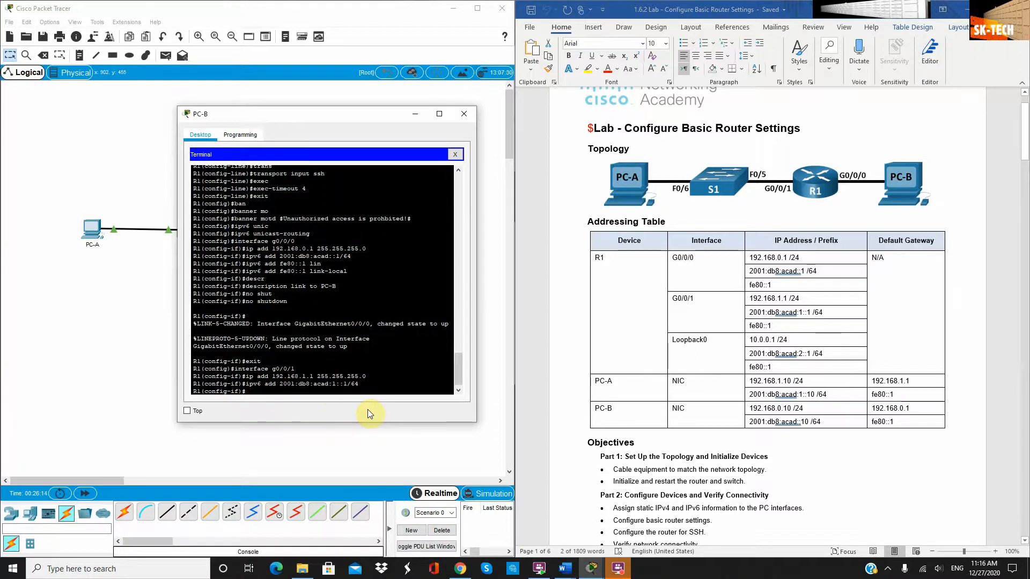
pyautogui.write('ipv6 add fe')
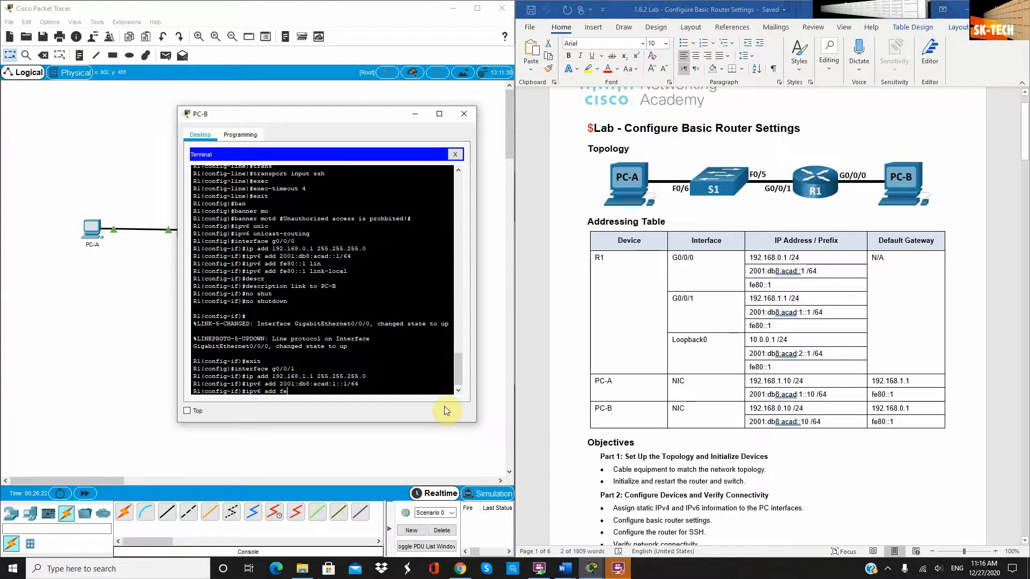
pyautogui.write('80::1 link')
pyautogui.press('Tab')
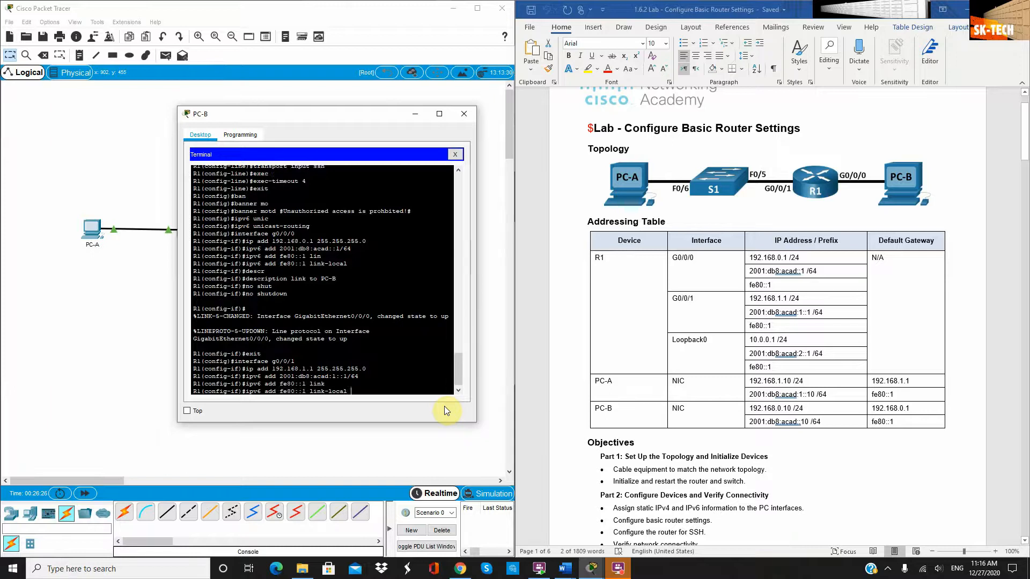
pyautogui.press('Return')
# Describe G0/0/1 as 'link to S1', enable it with no shutdown, and exit
pyautogui.write('des')
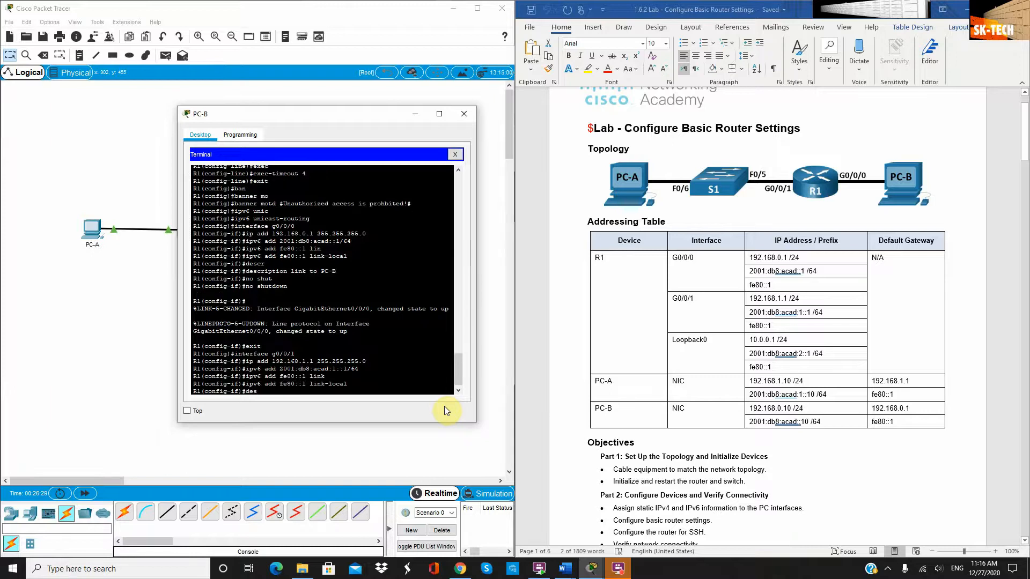
pyautogui.press('Tab')
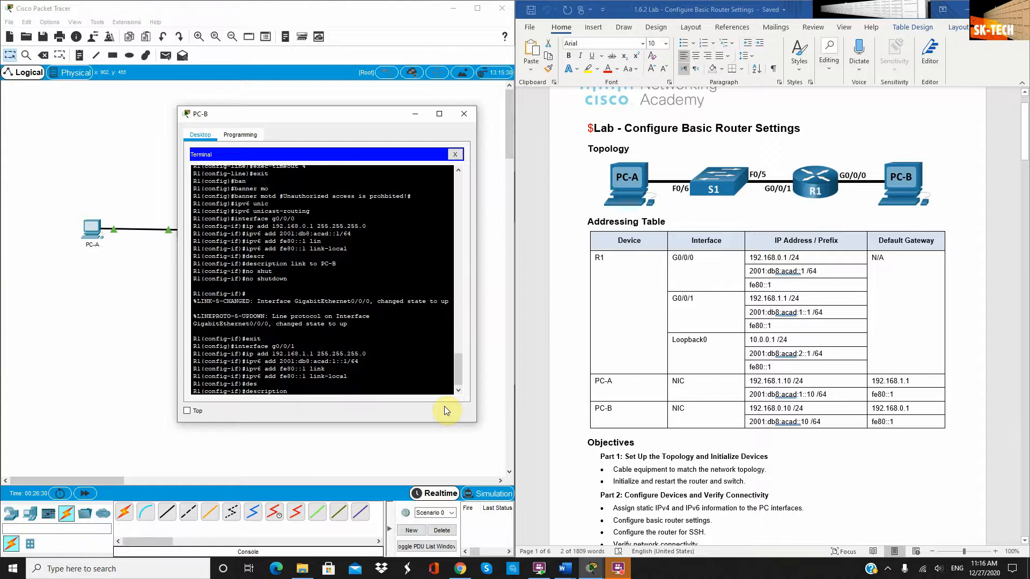
pyautogui.write('link to S1')
pyautogui.press('Return')
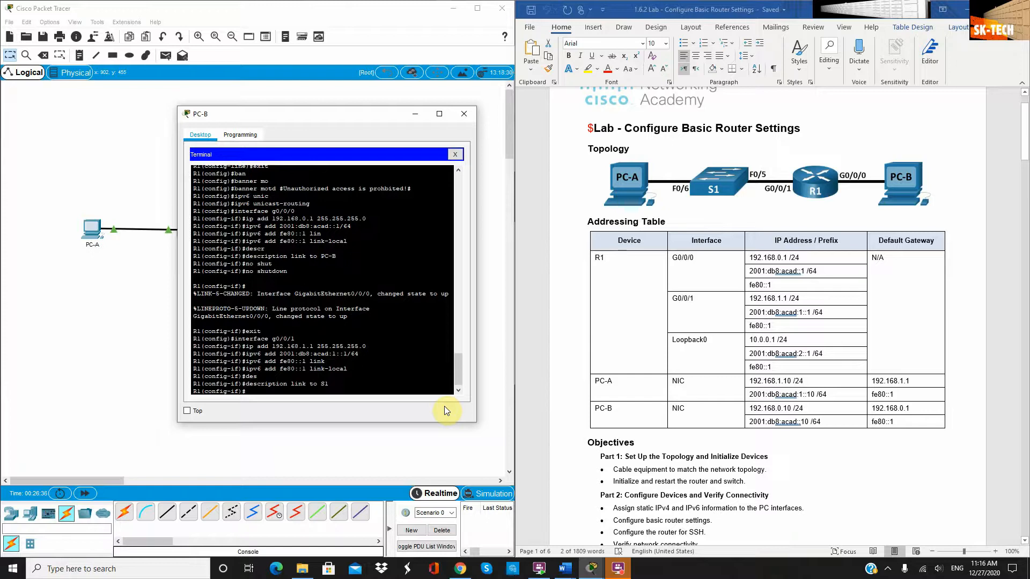
pyautogui.write('no shu')
pyautogui.press('Tab')
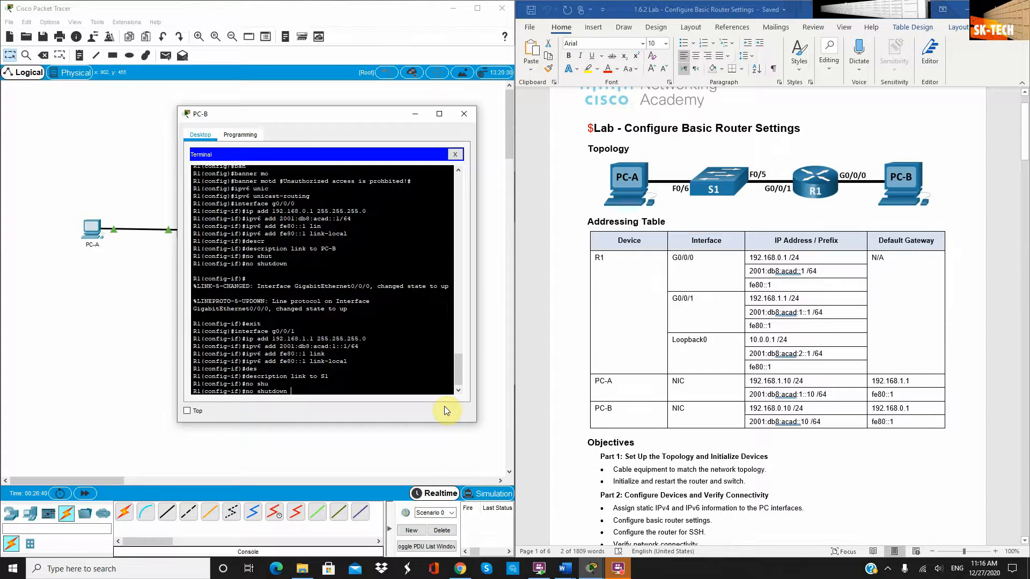
pyautogui.press('Return')
pyautogui.press('Return')
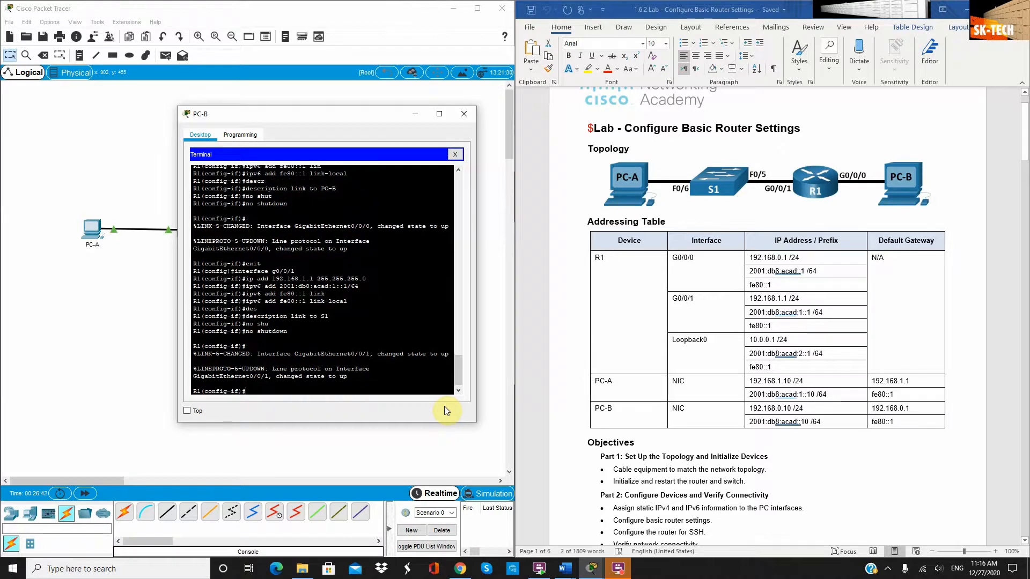
pyautogui.write('exit')
pyautogui.press('Return')
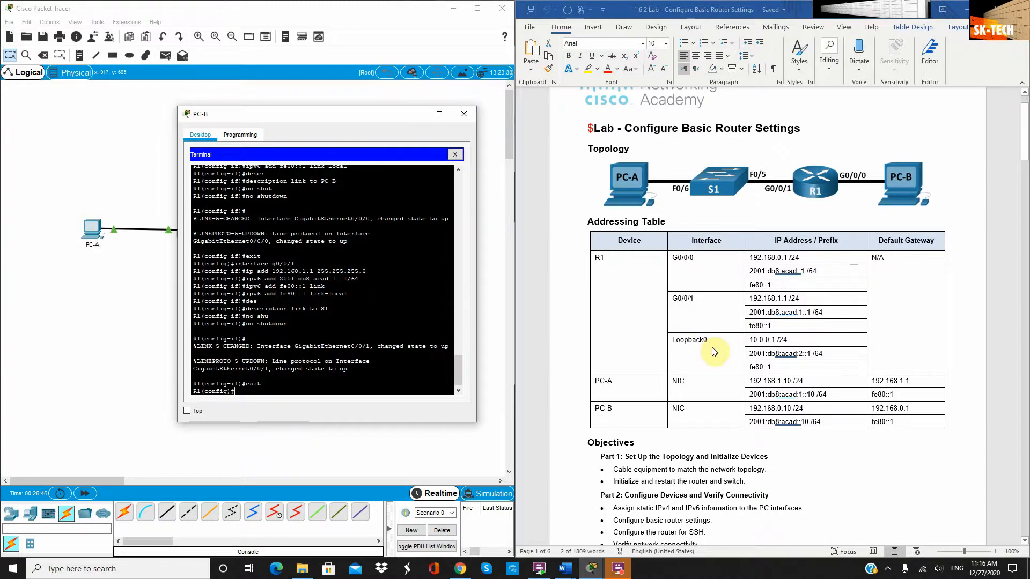
# Create interface Loopback0 with IPv4 address 10.0.0.1 255.255.255.0 and begin its ipv6 address command
pyautogui.write('interf')
pyautogui.press('Tab')
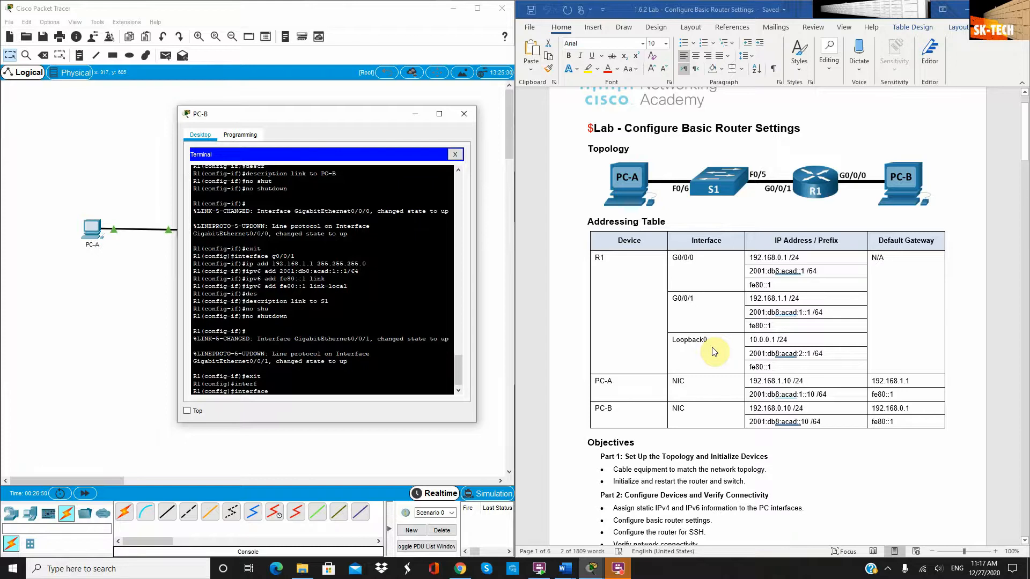
pyautogui.write('loop')
pyautogui.press('Tab')
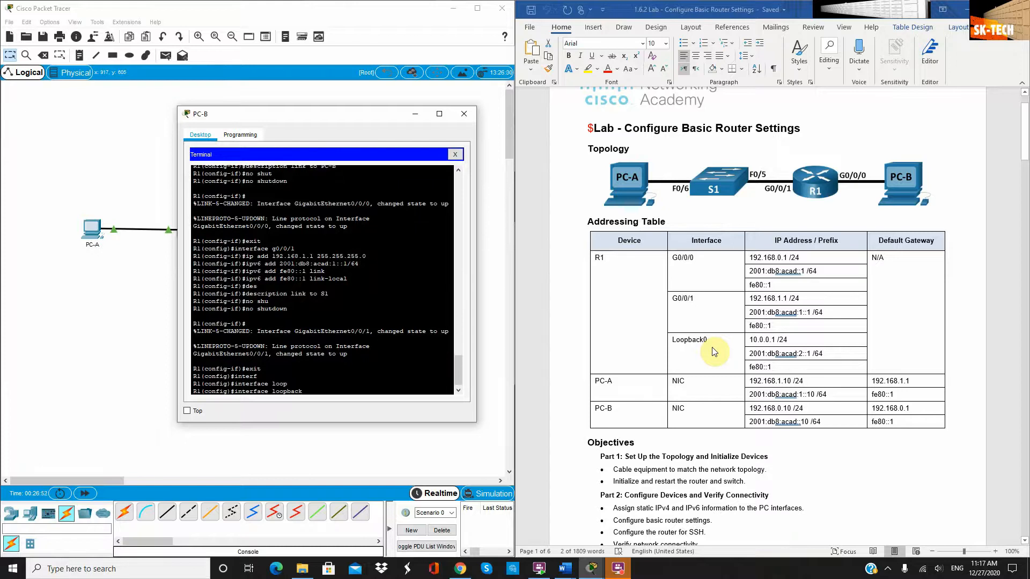
pyautogui.write('0')
pyautogui.press('Return')
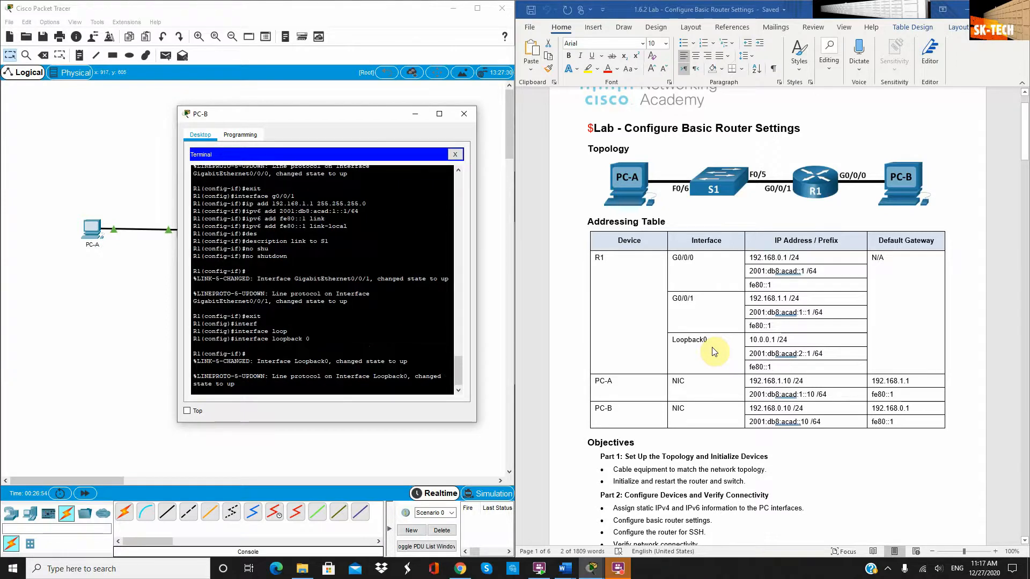
pyautogui.press('Return')
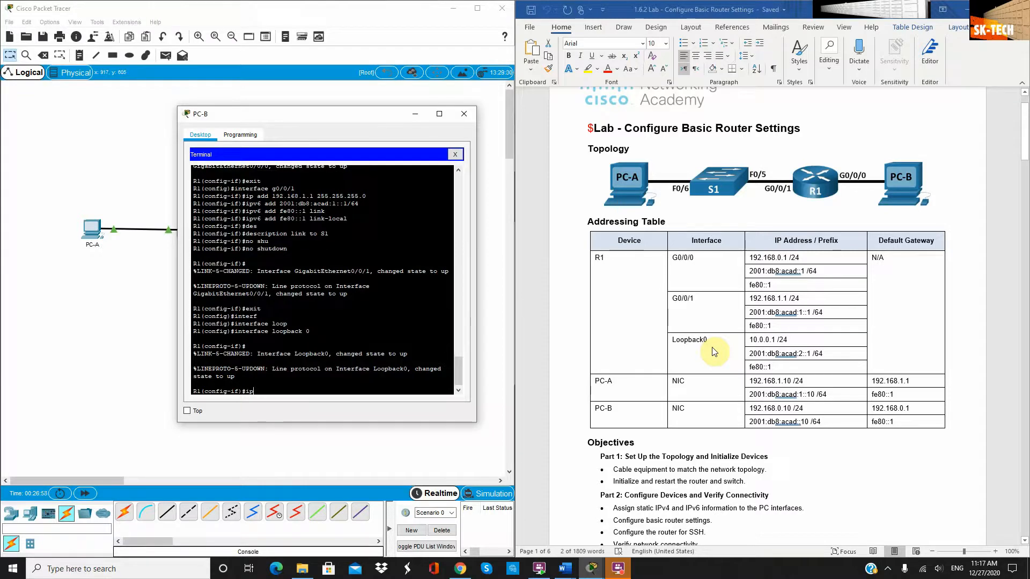
pyautogui.write('ip add 10.0.0.1 255.')
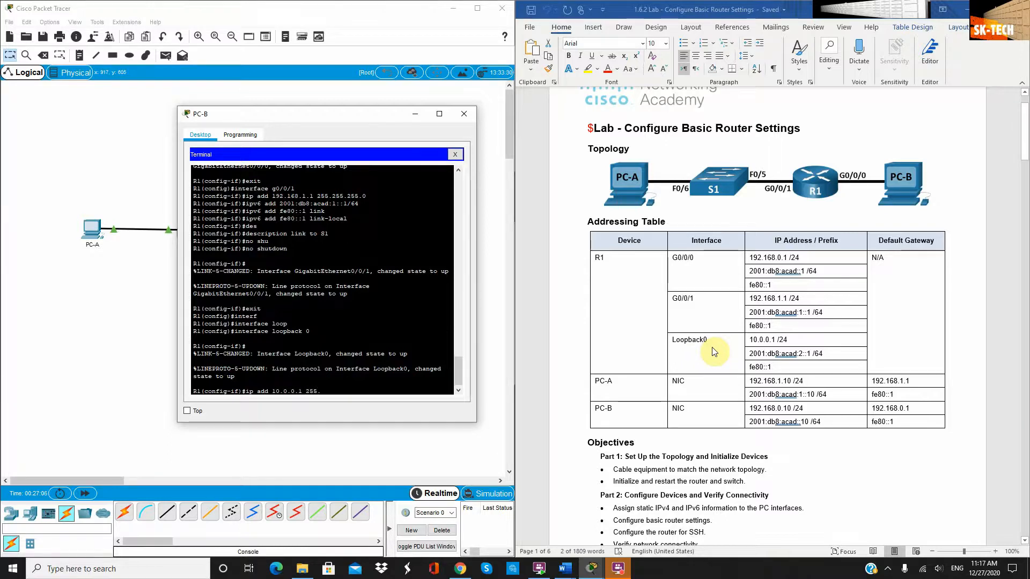
pyautogui.write('255.255.0')
pyautogui.press('Return')
pyautogui.write('ipv6 add')
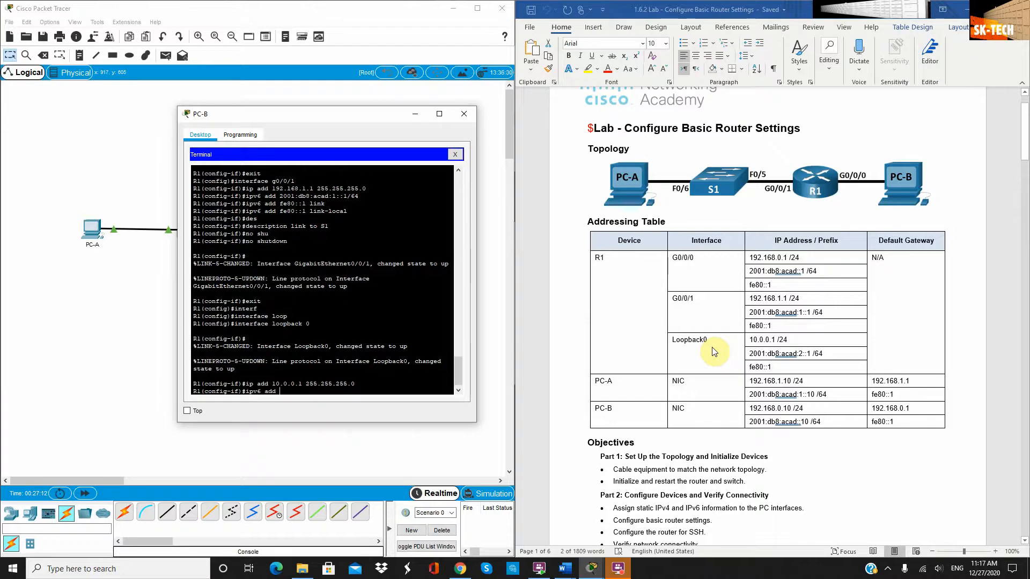
# Copy Loopback0's IPv6 address 2001:db8:acad:2::1/64 from the lab table into the pending ipv6 add command
pyautogui.click(825, 355)
pyautogui.moveTo(825, 354); pyautogui.dragTo(750, 354)
pyautogui.click(802, 353)
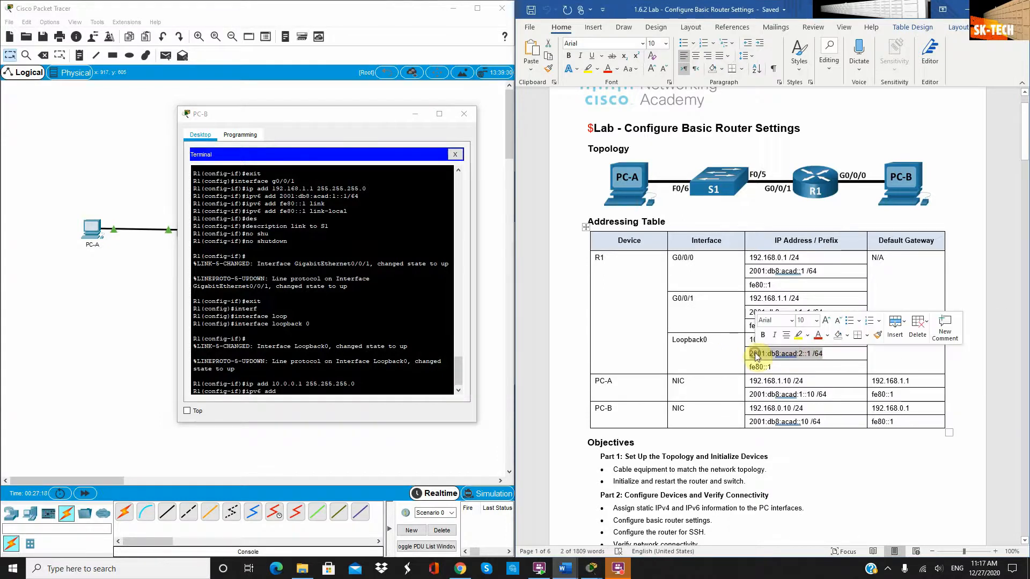
pyautogui.click(341, 390)
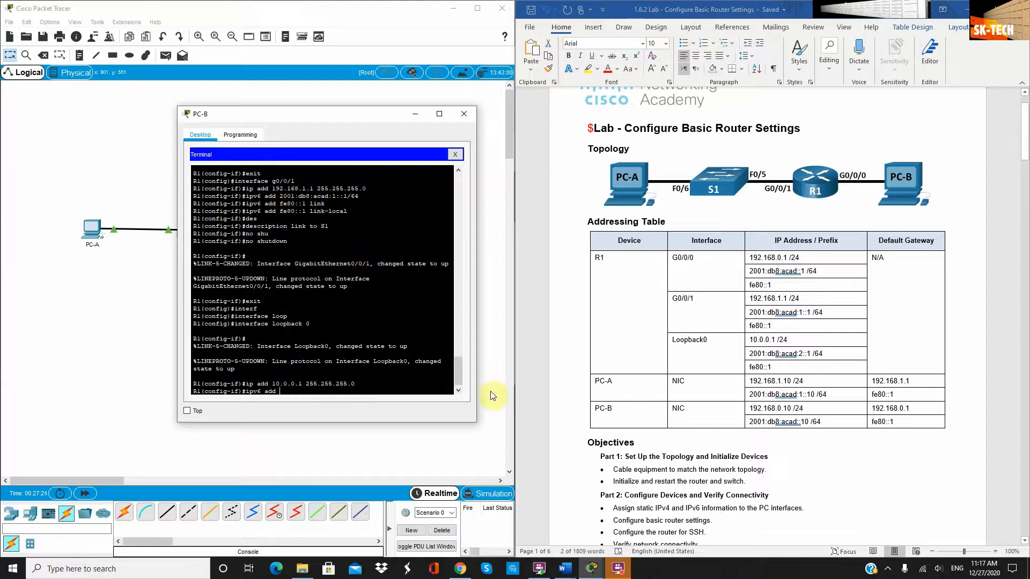
pyautogui.tripleClick(819, 358)
pyautogui.hotkey('ctrl', 'c')
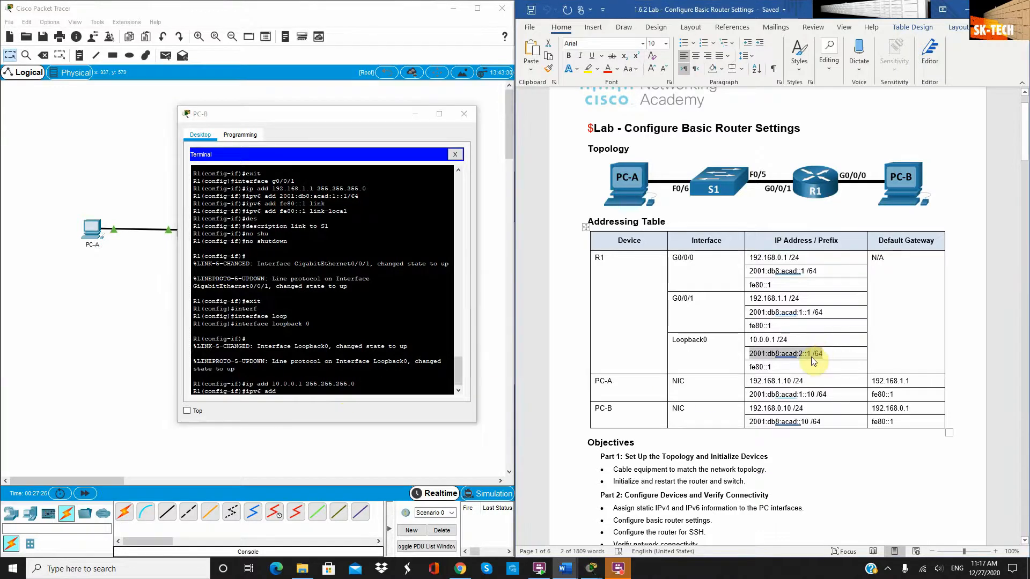
pyautogui.click(347, 384)
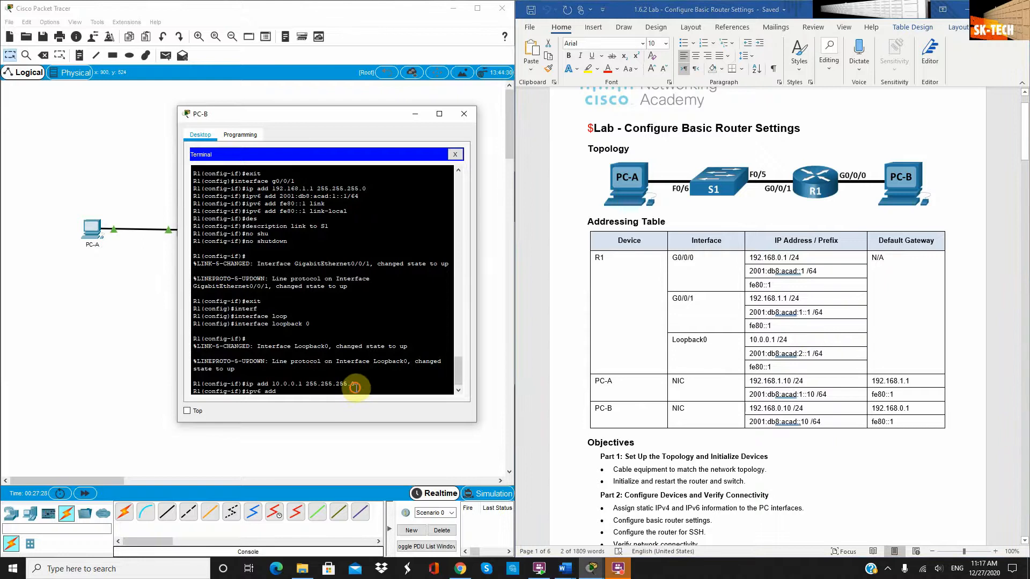
pyautogui.rightClick(355, 389)
pyautogui.click(376, 406)
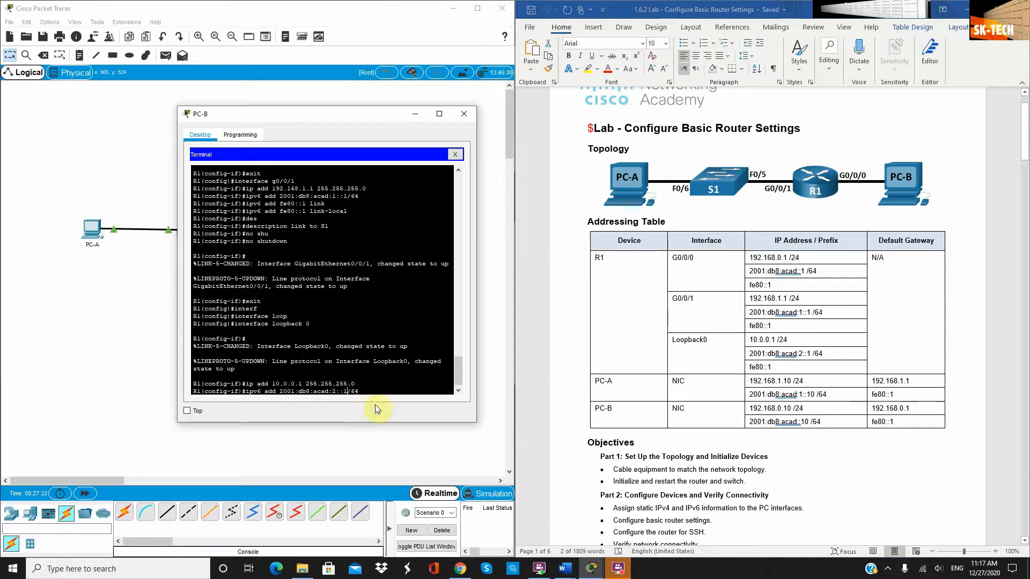
# Apply IPv6 2001:db8:acad:2::1/64 and link-local fe80::1 to Loopback0
pyautogui.press('Left')
pyautogui.press('Left')
pyautogui.press('Left')
pyautogui.press('BackSpace')
pyautogui.press('Return')
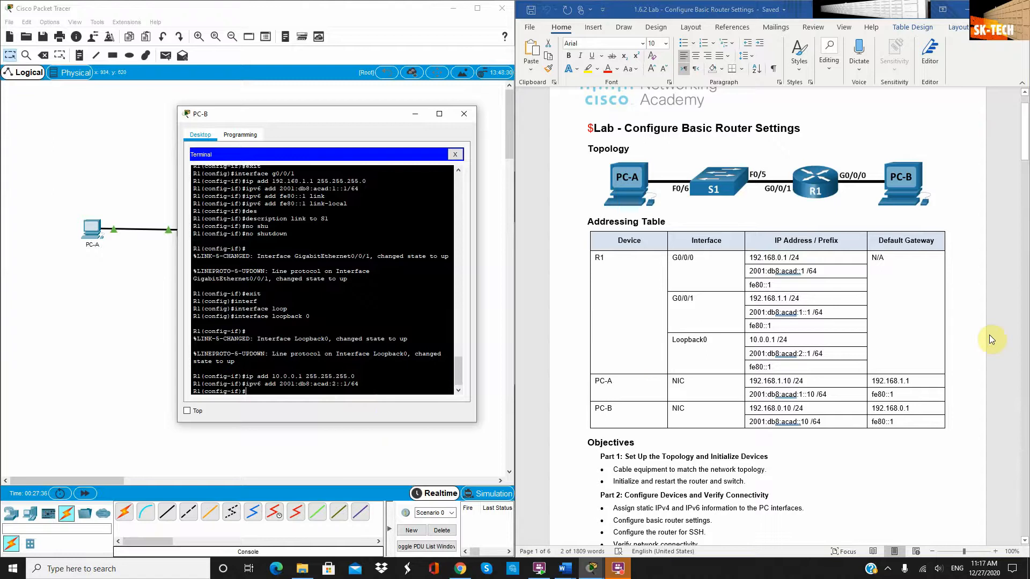
pyautogui.write('ipv6 add fe80::1 lom')
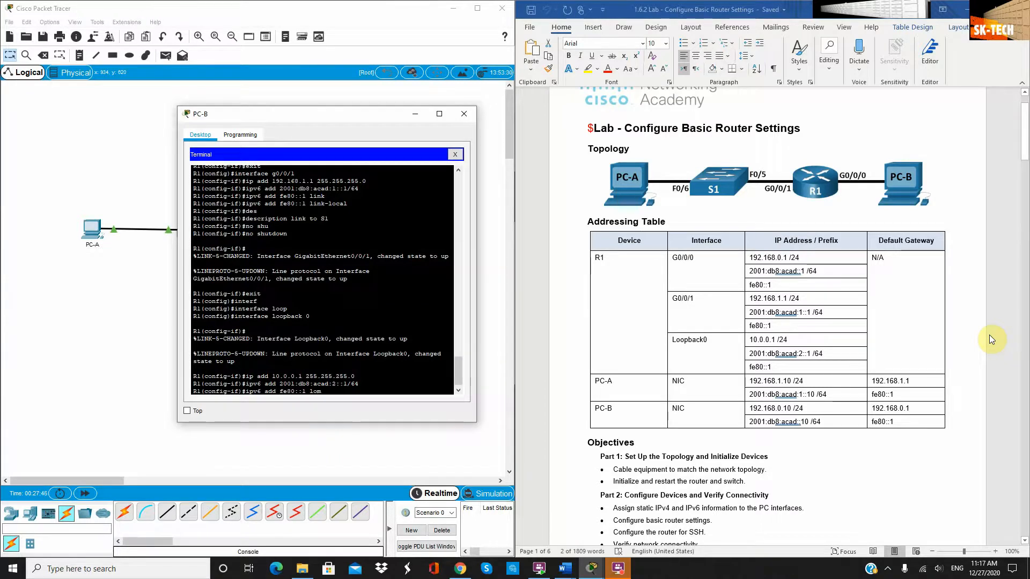
pyautogui.press('BackSpace')
pyautogui.press('BackSpace')
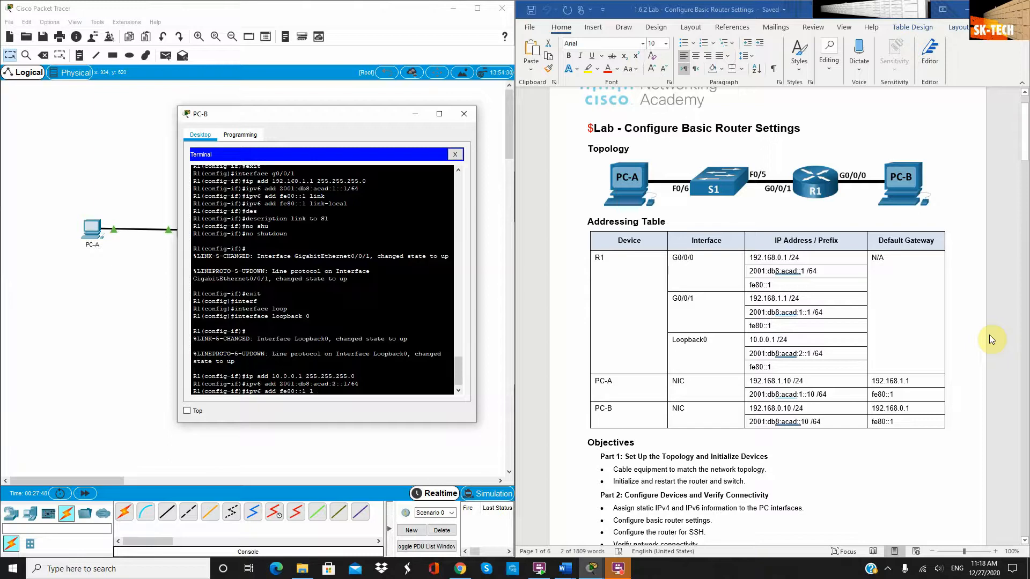
pyautogui.write('in')
pyautogui.press('Tab')
pyautogui.press('Return')
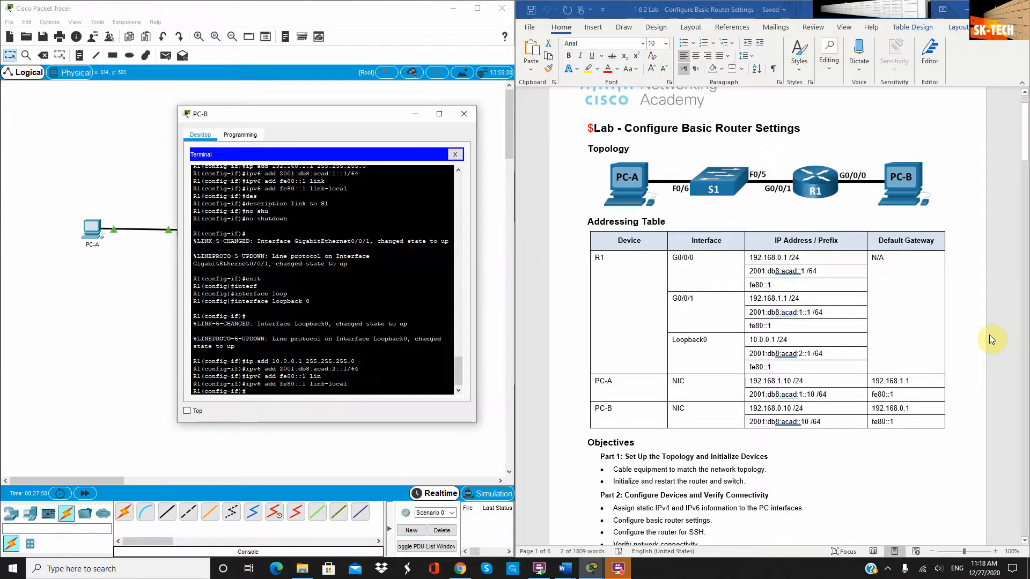
# Enable Loopback0 with no shutdown and set its description to loopback0
pyautogui.write('no shut')
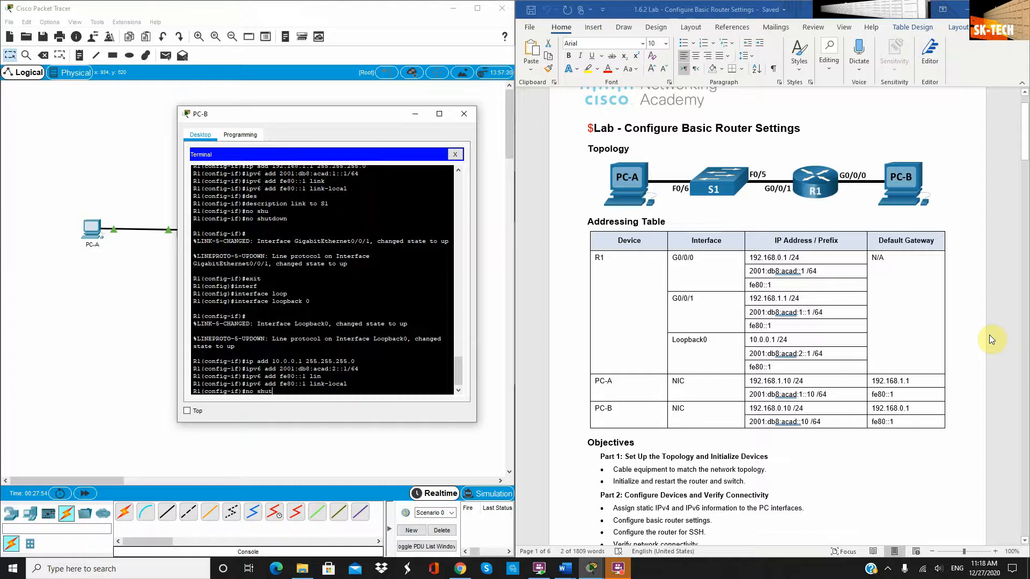
pyautogui.press('Return')
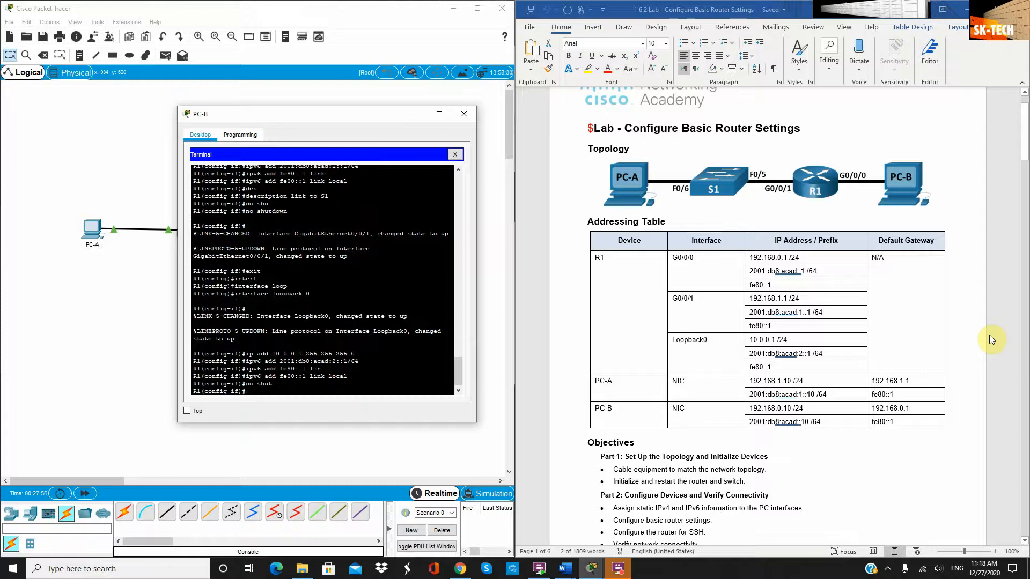
pyautogui.write('descrip')
pyautogui.press('Tab')
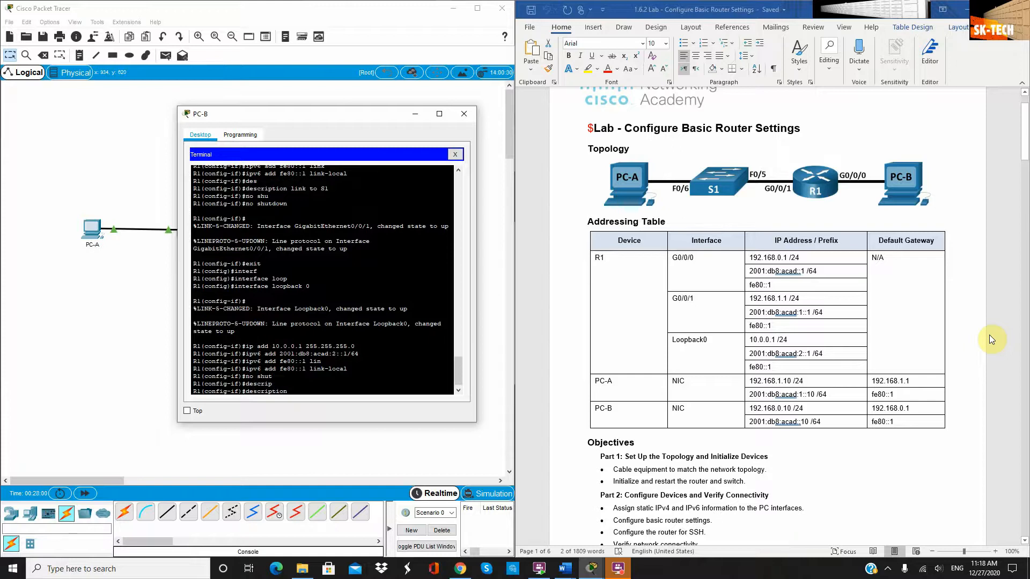
pyautogui.write('loopback')
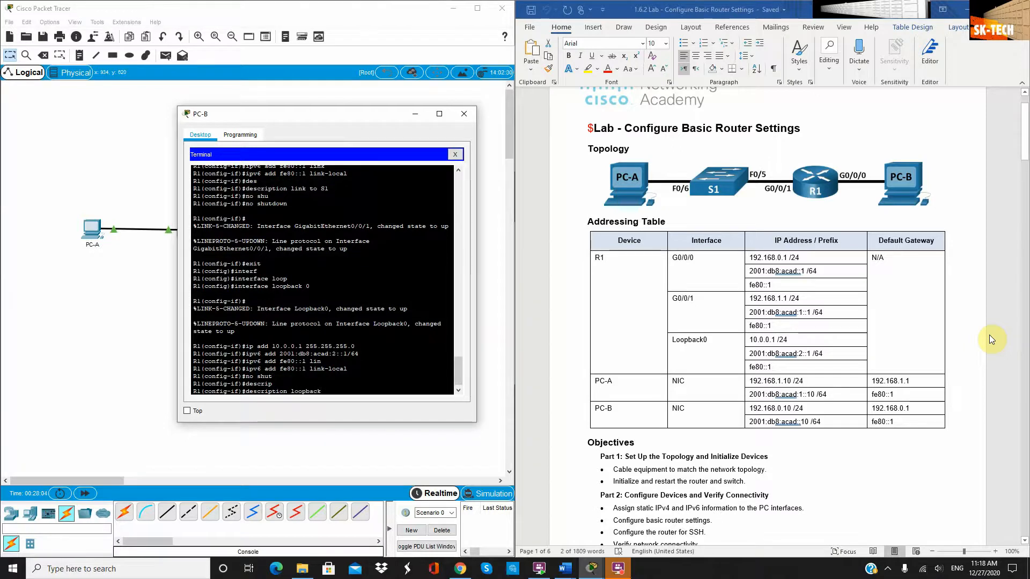
pyautogui.write('0')
pyautogui.press('Return')
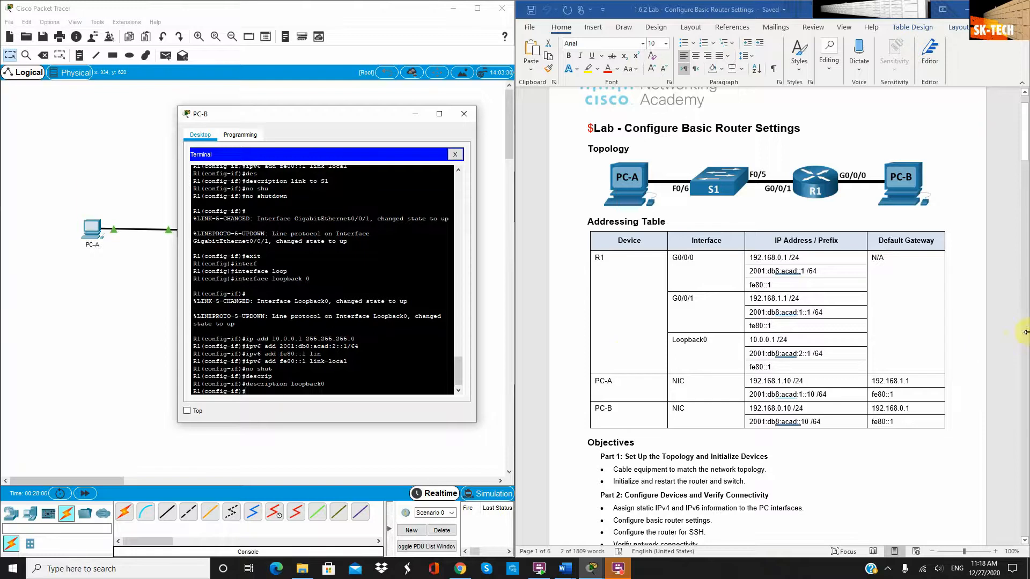
# Exit Loopback0 to the R1(config)# prompt and scroll the lab document to Step 2
pyautogui.scroll(-1, 733, 368)
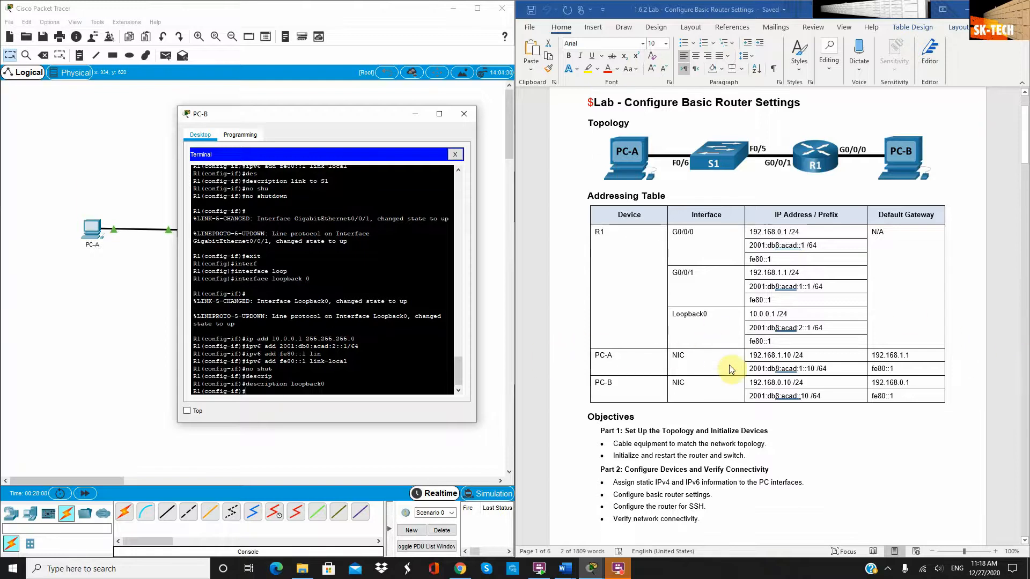
pyautogui.click(327, 387)
pyautogui.write('exit')
pyautogui.press('Return')
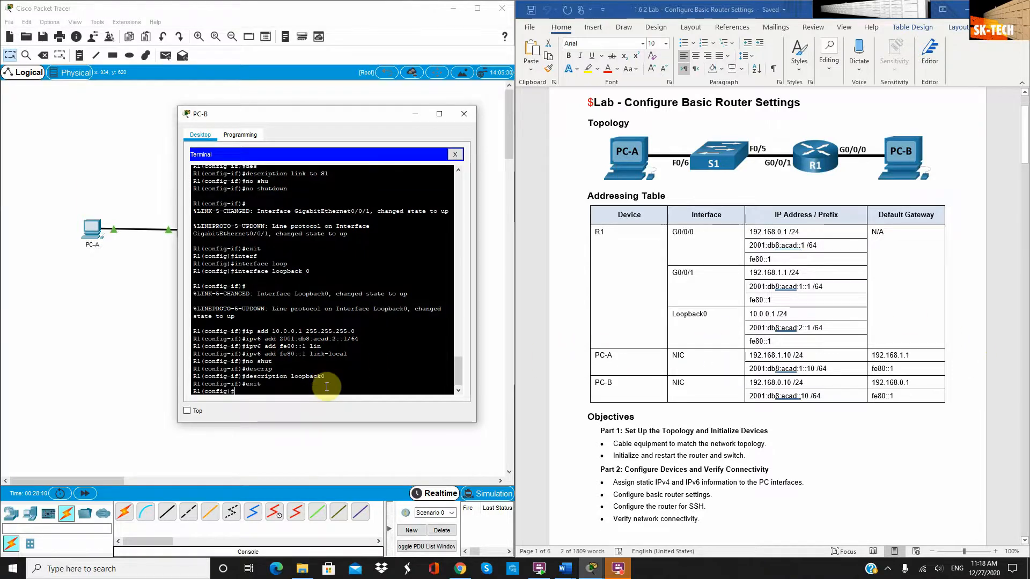
pyautogui.scroll(-12, 756, 365)
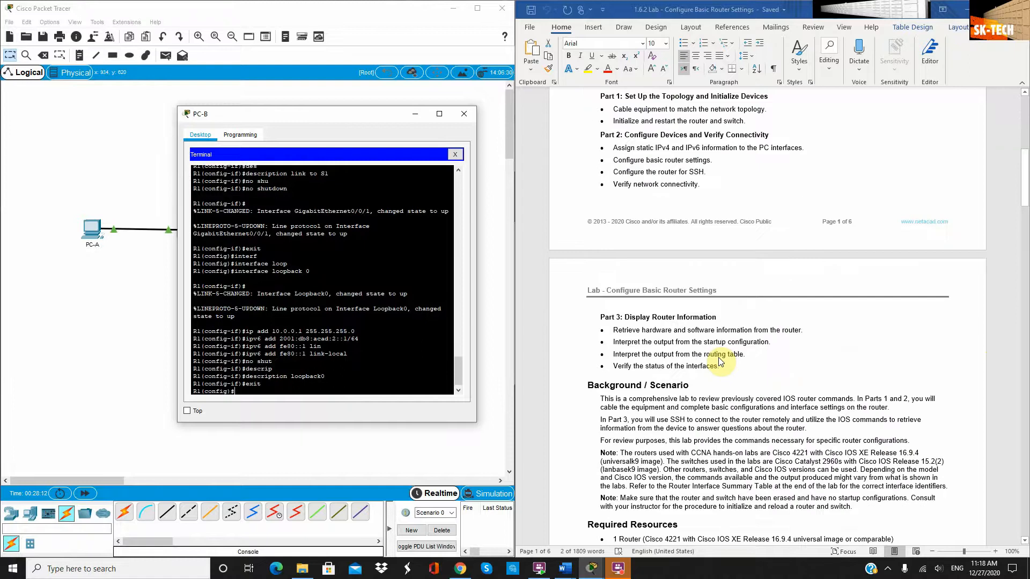
pyautogui.scroll(-20, 721, 361)
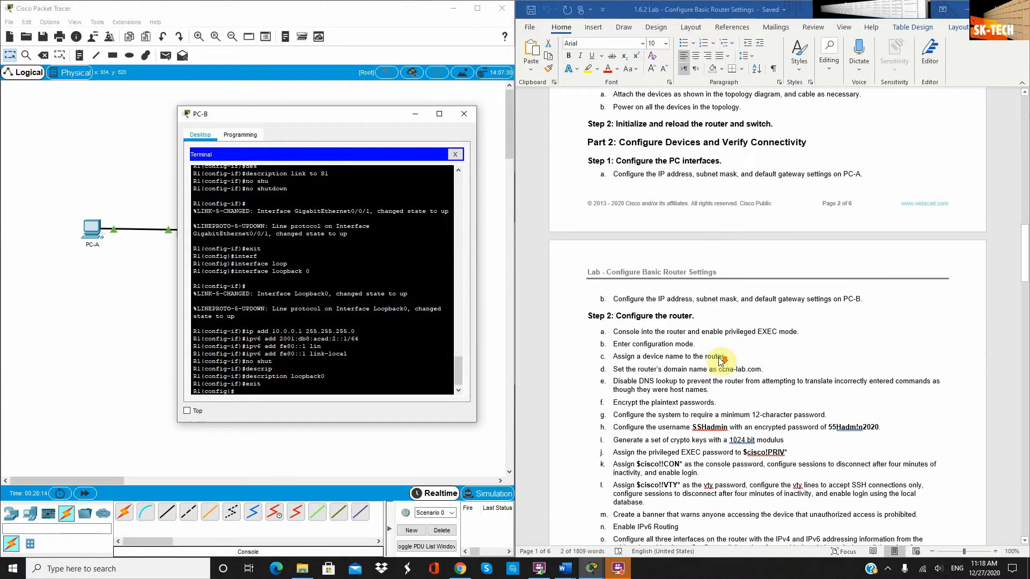
pyautogui.scroll(-6, 721, 361)
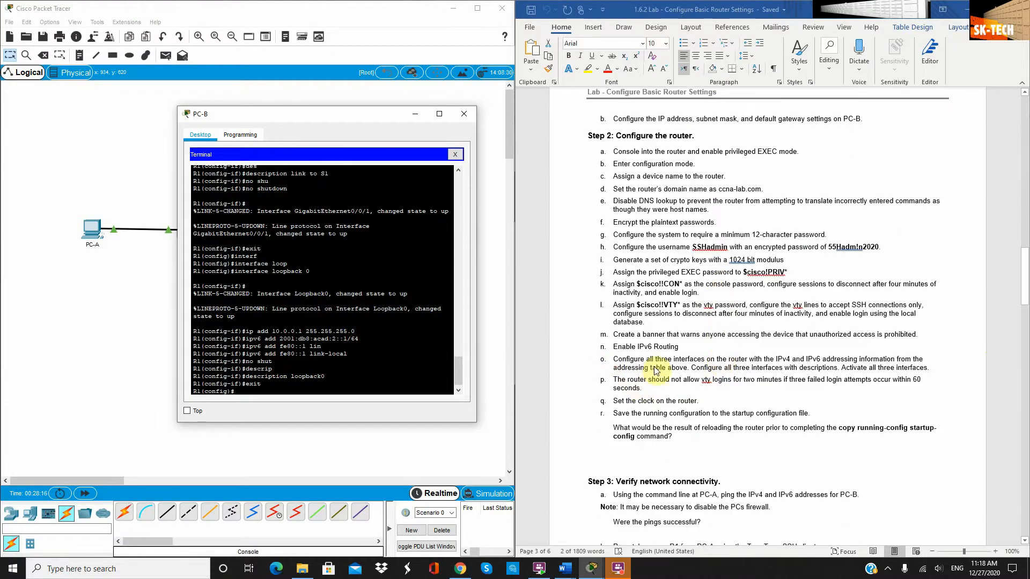
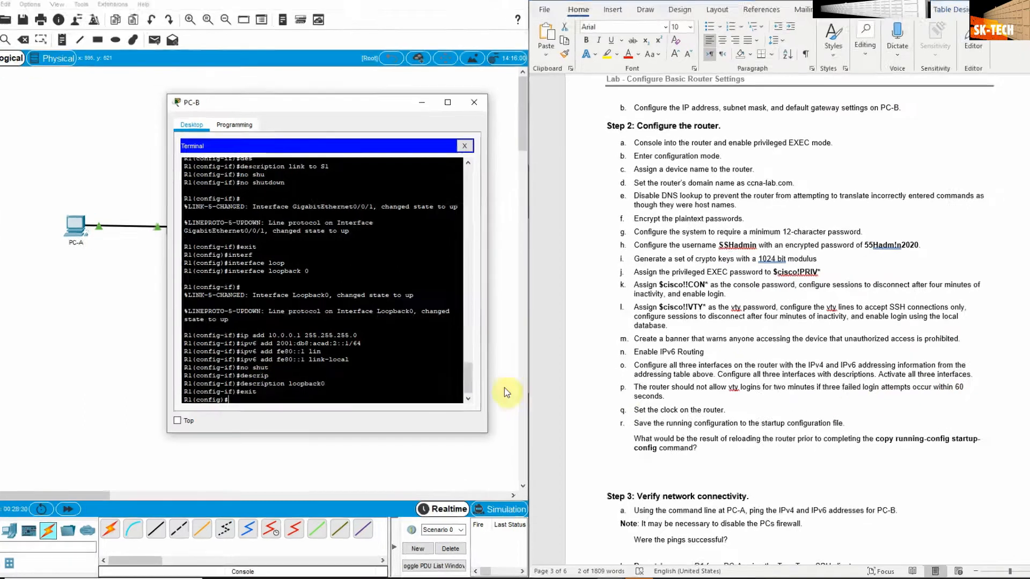
# Apply 'login block-for 120 attempts 3 within 60' on R1, then exit to privileged EXEC
pyautogui.write('gin')
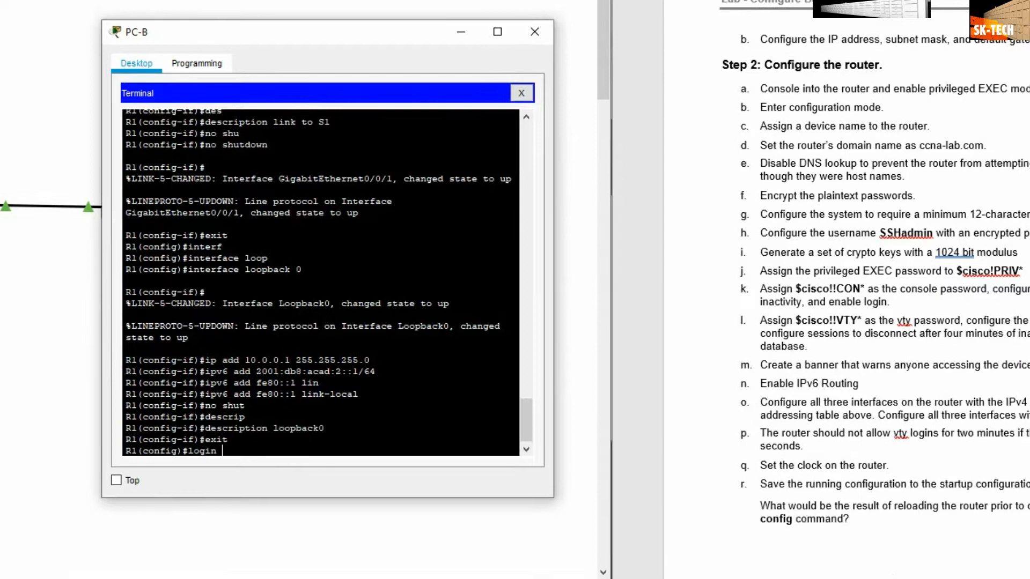
pyautogui.write(' blo')
pyautogui.press('Tab')
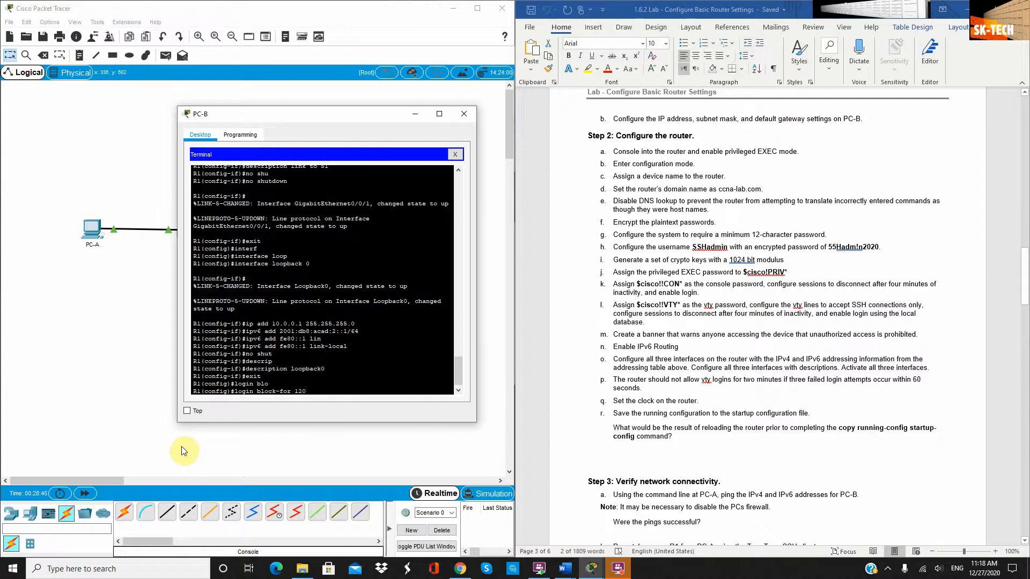
pyautogui.write('att')
pyautogui.press('Tab')
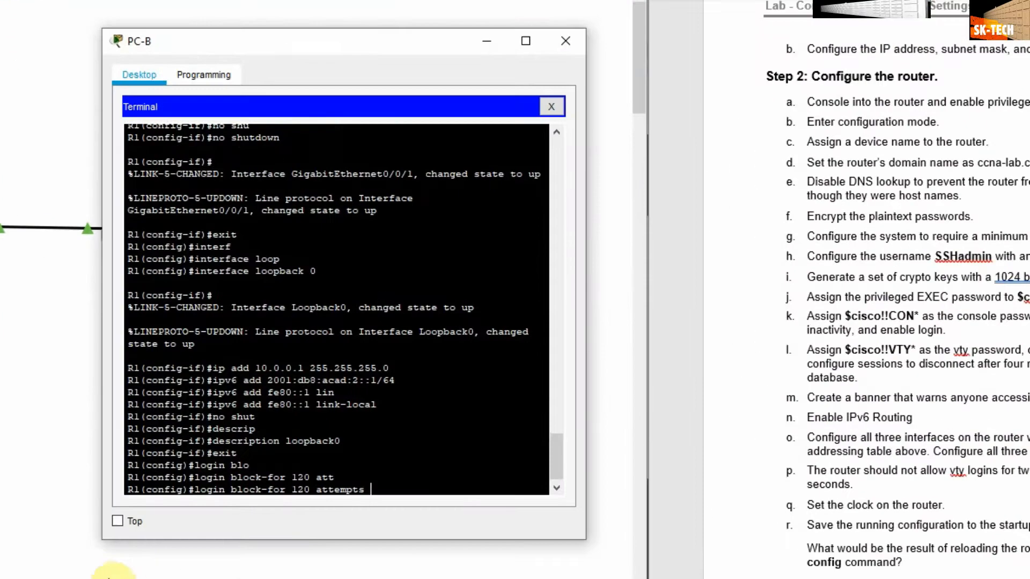
pyautogui.write('3 wi')
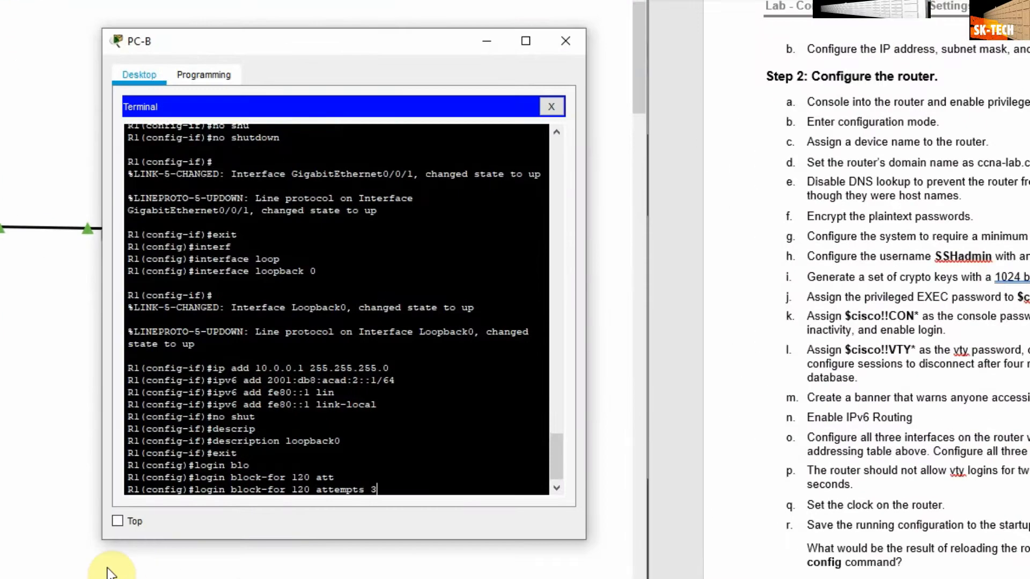
pyautogui.write('thin 60')
pyautogui.press('Return')
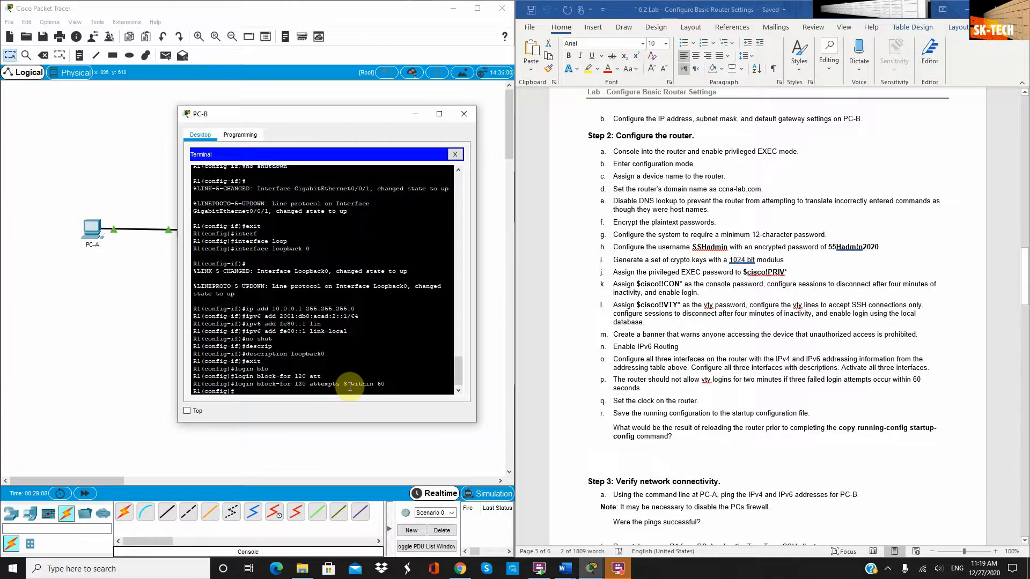
pyautogui.write('t')
pyautogui.press('Return')
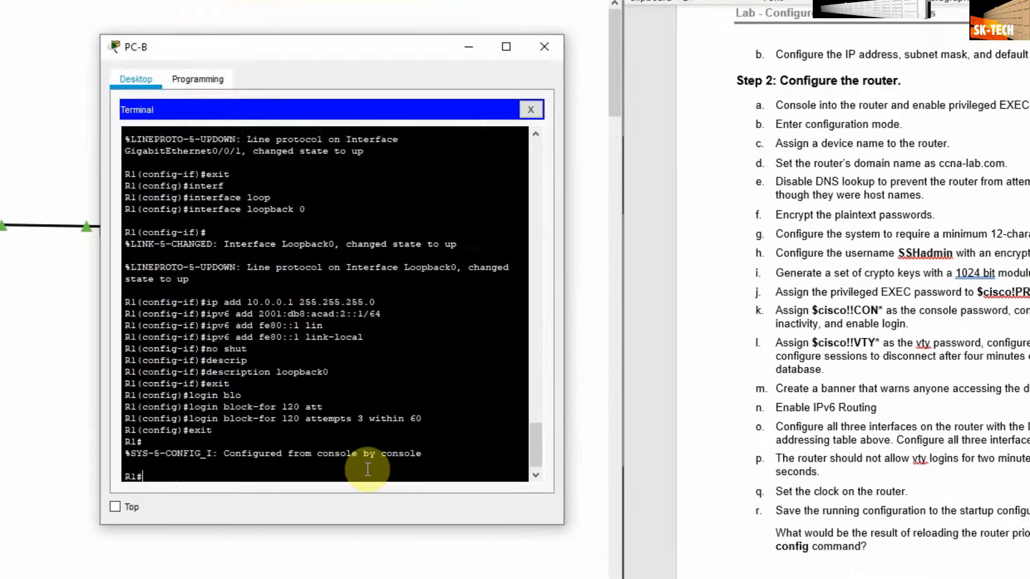
# Set R1's clock to 11:20:00 on 26 Dec 2020 with the clock set command
pyautogui.write('clo')
pyautogui.press('Tab')
pyautogui.write('se')
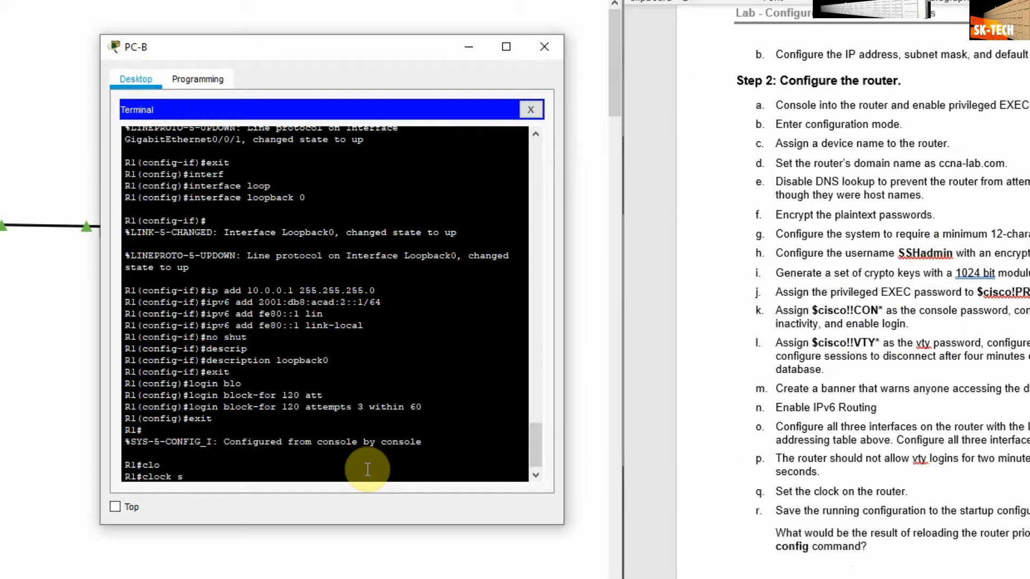
pyautogui.write('t 11:20:00 26 dec 2020')
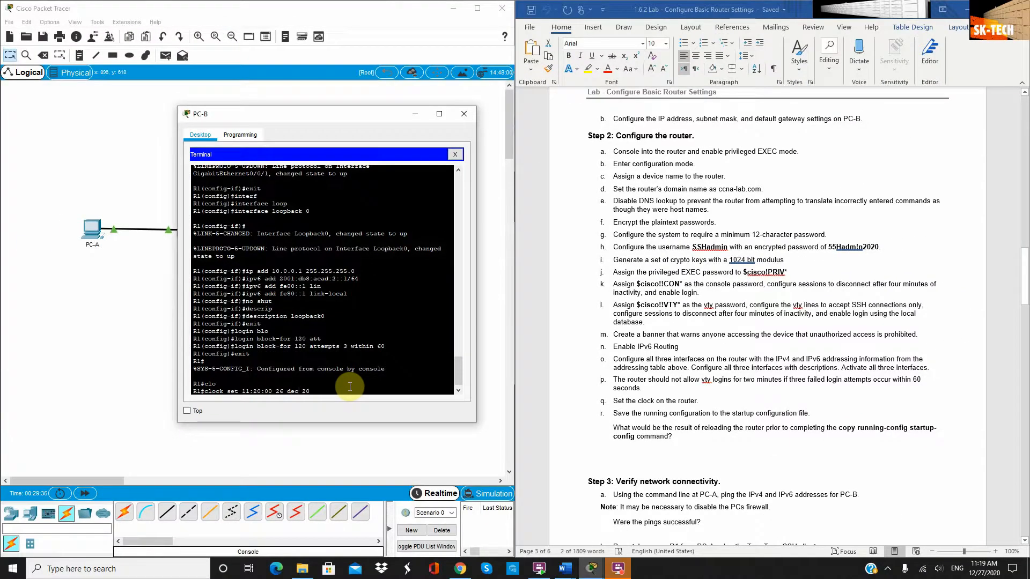
pyautogui.press('Return')
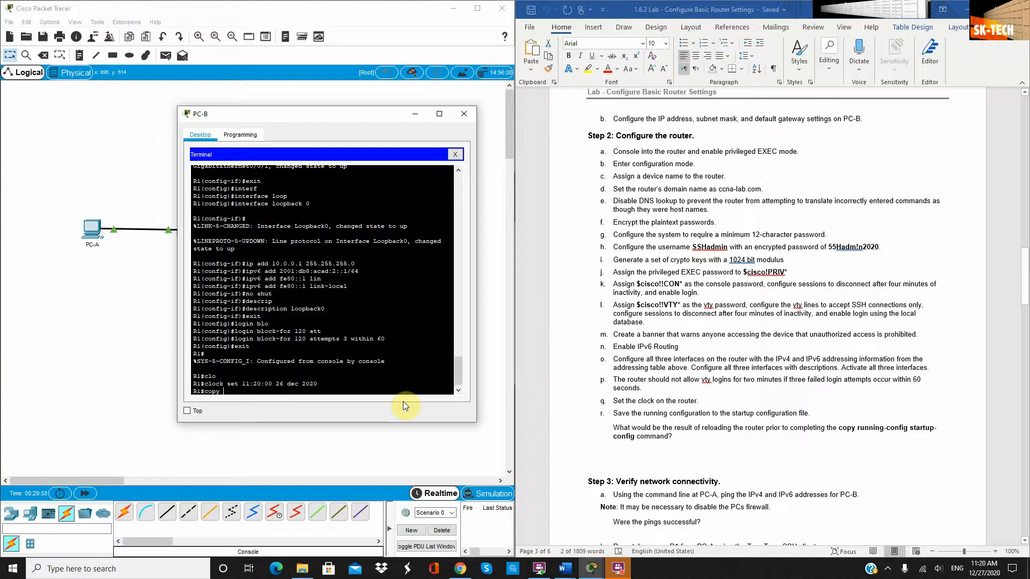
# Copy running-config to startup-config on R1, accepting the default destination filename
pyautogui.write('y run')
pyautogui.press('Tab')
pyautogui.write('star')
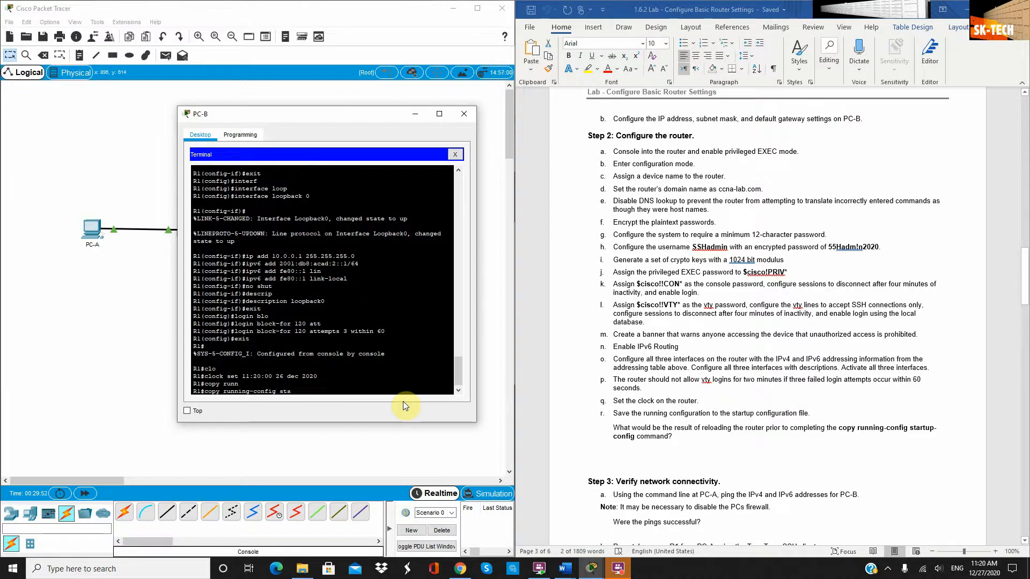
pyautogui.press('Tab')
pyautogui.press('Return')
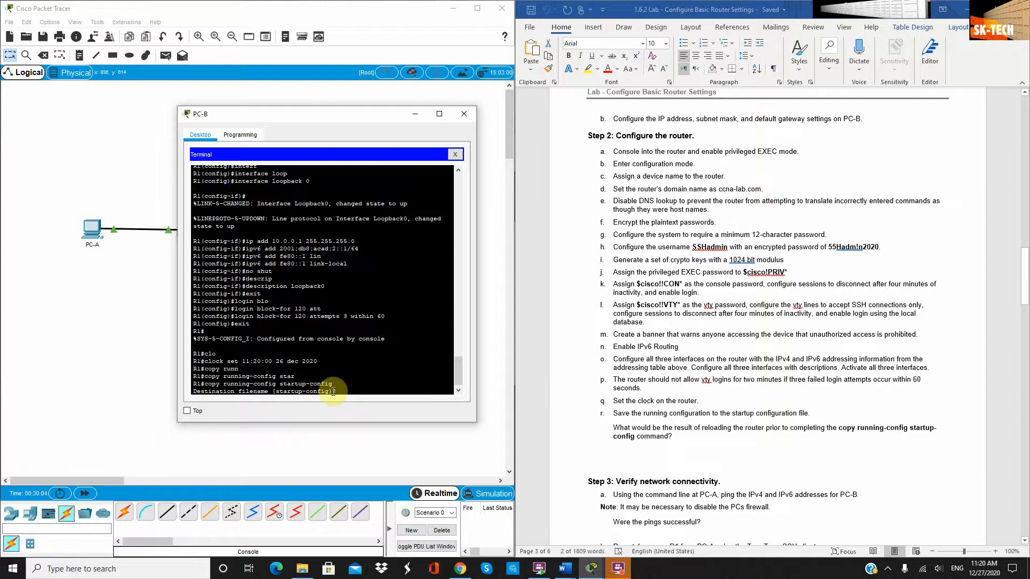
pyautogui.press('Return')
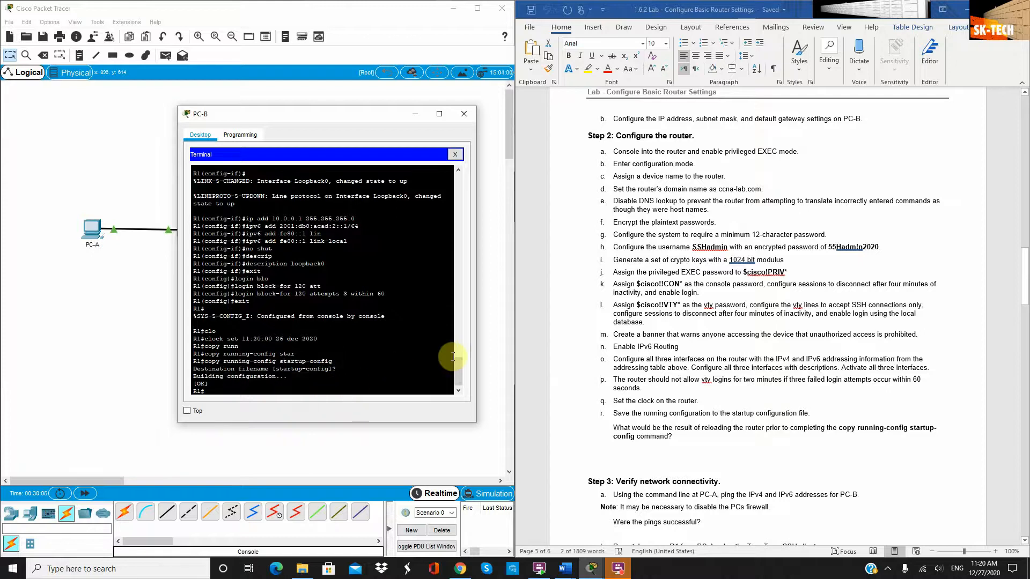
pyautogui.scroll(-5, 727, 364)
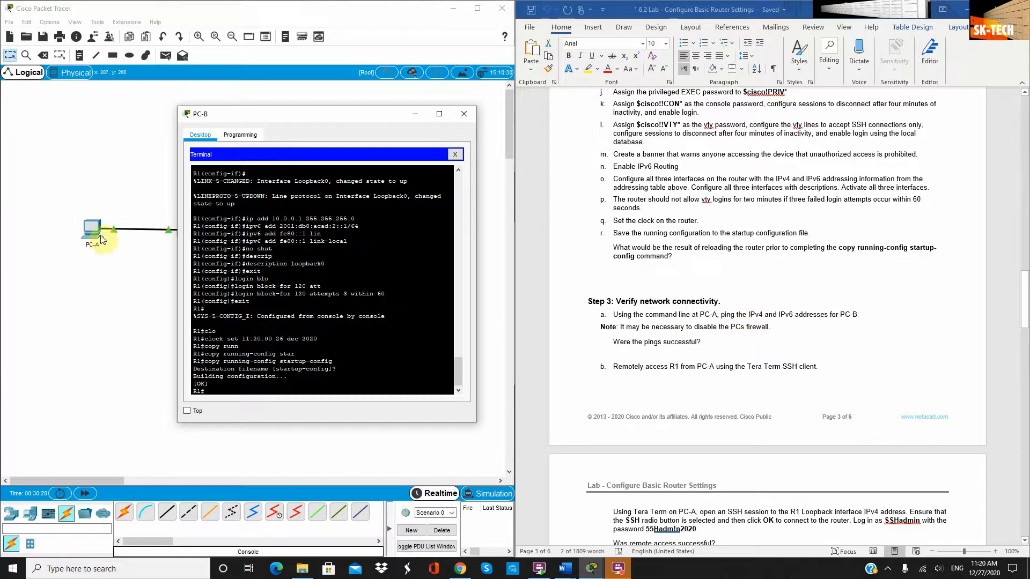
# Minimize PC-B's terminal and open PC-A's Command Prompt beside the lab instructions
pyautogui.click(414, 116)
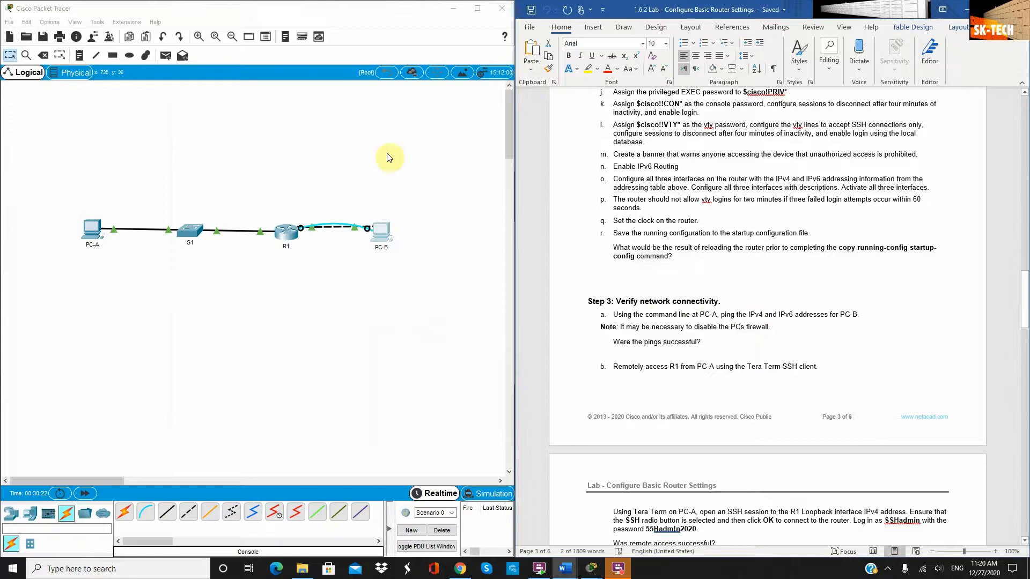
pyautogui.click(92, 230)
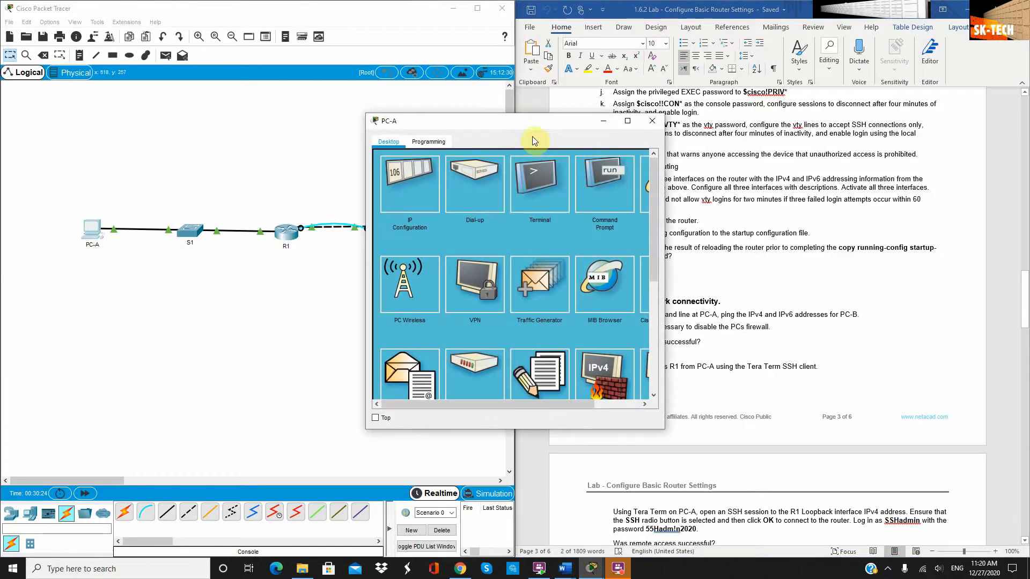
pyautogui.moveTo(523, 130); pyautogui.dragTo(297, 139)
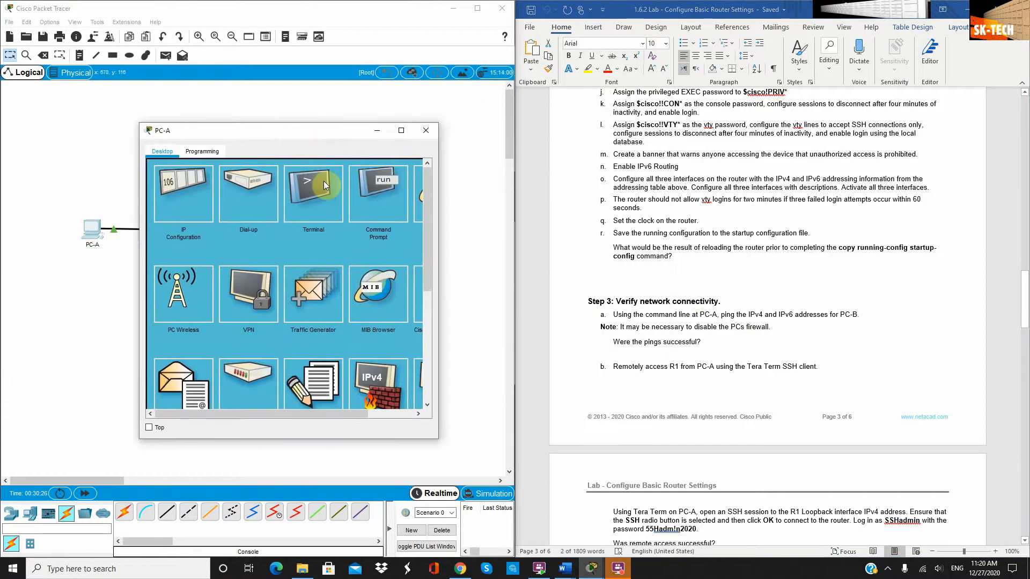
pyautogui.click(387, 199)
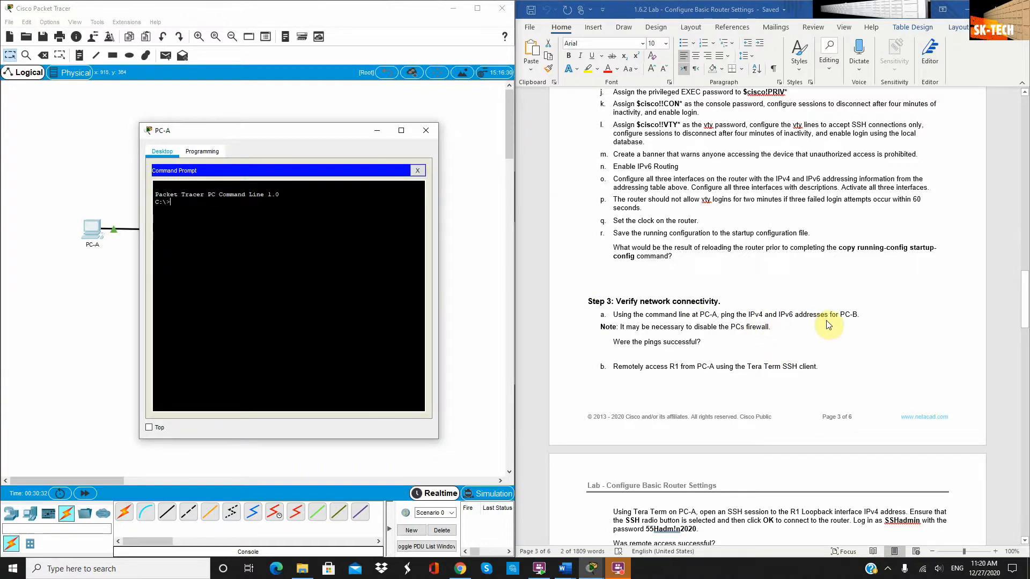
# Enter 'ping 192.168.0.10' in PC-A's command prompt
pyautogui.scroll(3, 858, 317)
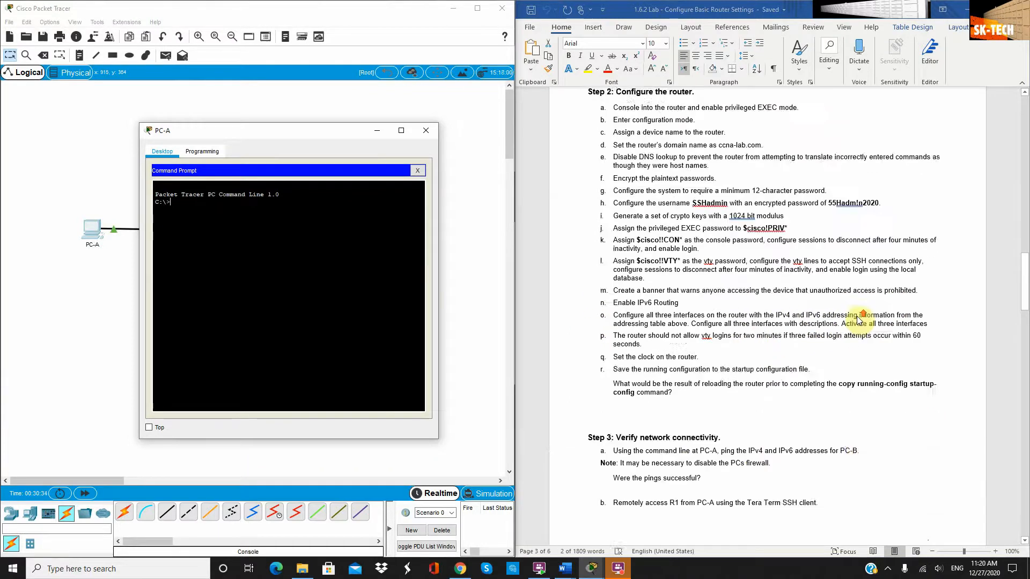
pyautogui.scroll(10, 860, 318)
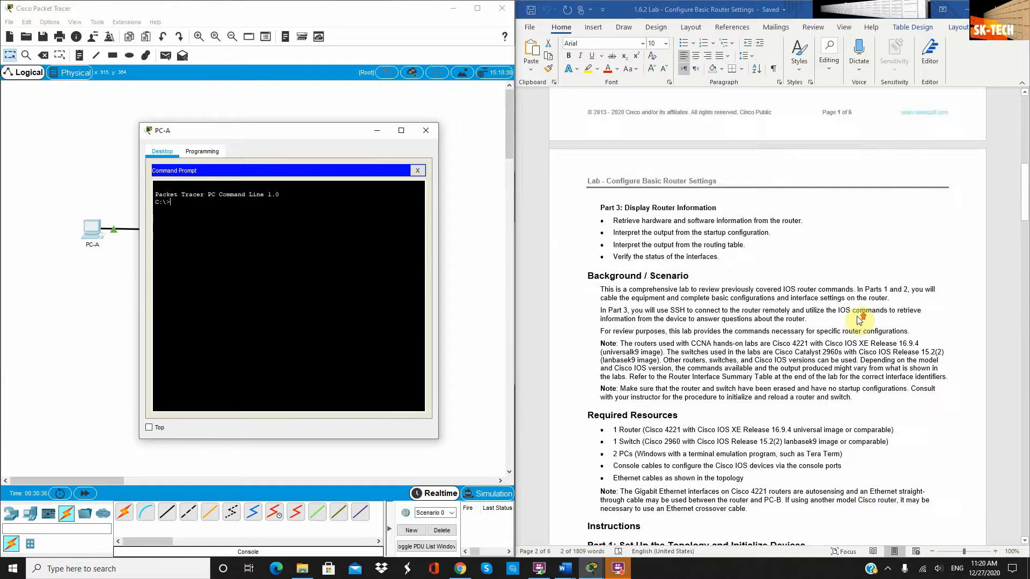
pyautogui.scroll(8, 860, 317)
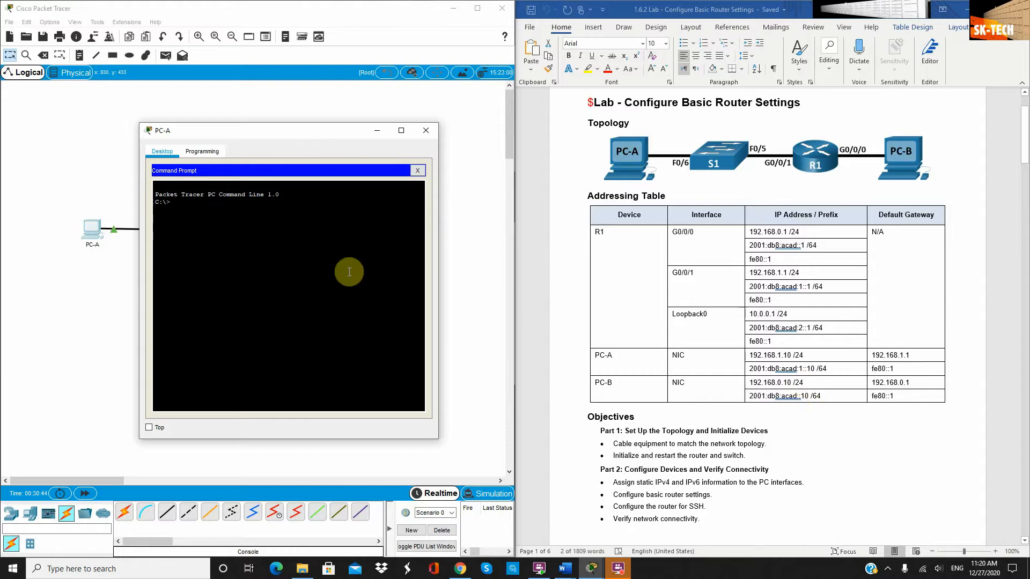
pyautogui.write('ping 192.168.0.10')
# Ping PC-B at 192.168.0.10 twice from PC-A, getting 4 of 4 replies
pyautogui.press('Return')
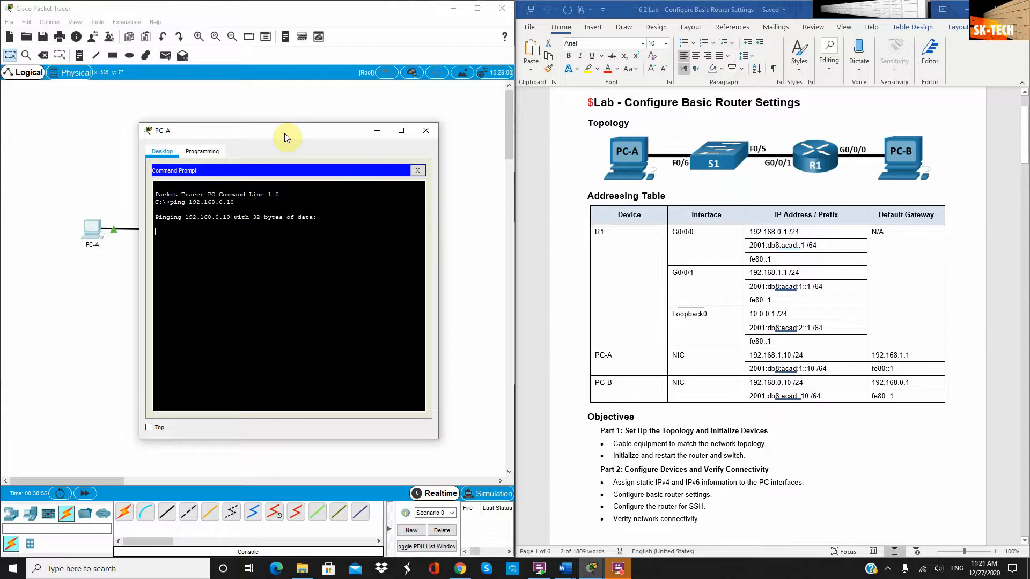
pyautogui.moveTo(284, 133); pyautogui.dragTo(549, 138)
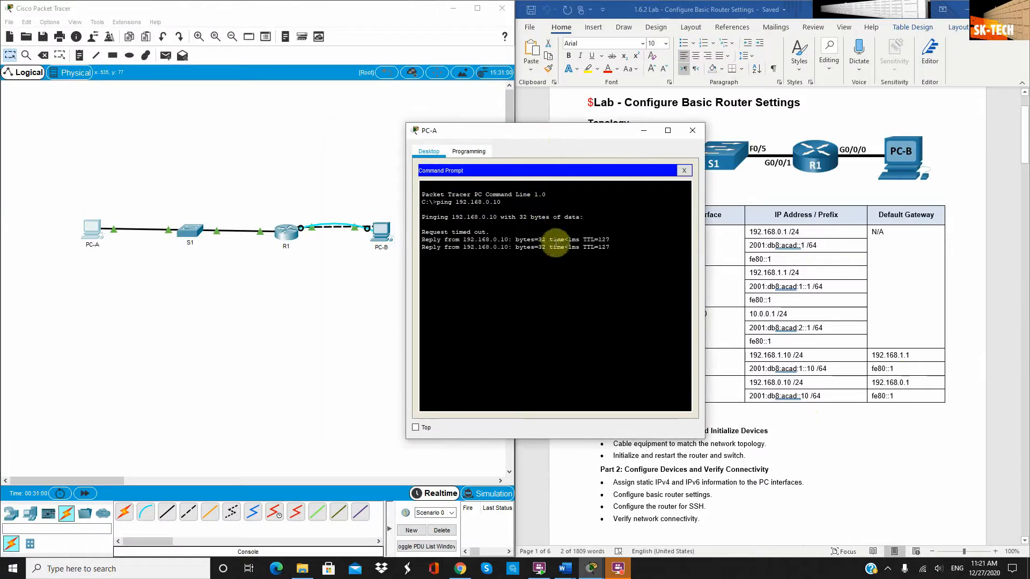
pyautogui.press('Up')
pyautogui.press('Return')
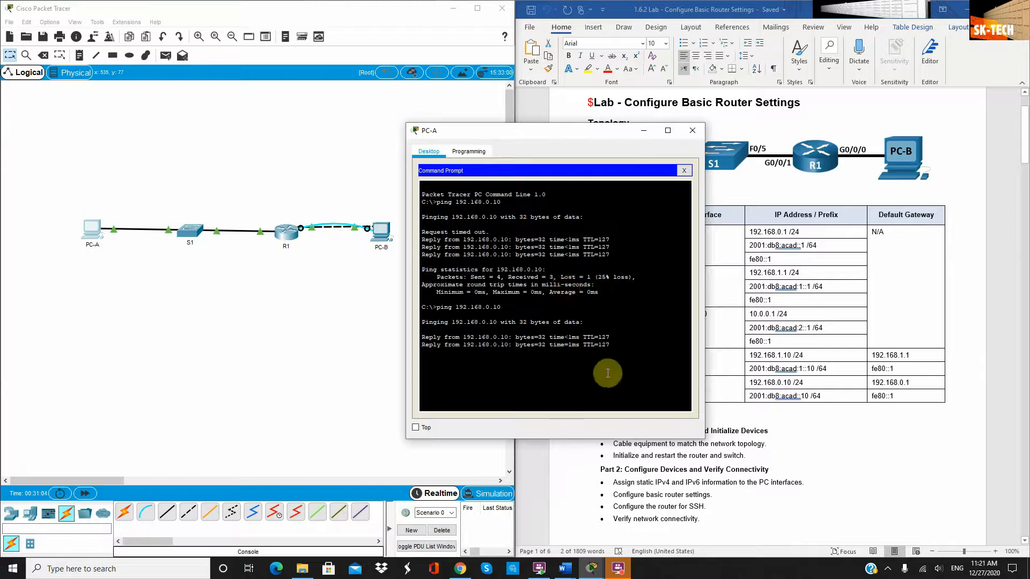
# Select PC-B's IPv6 address in the lab document's Addressing Table
pyautogui.click(636, 329)
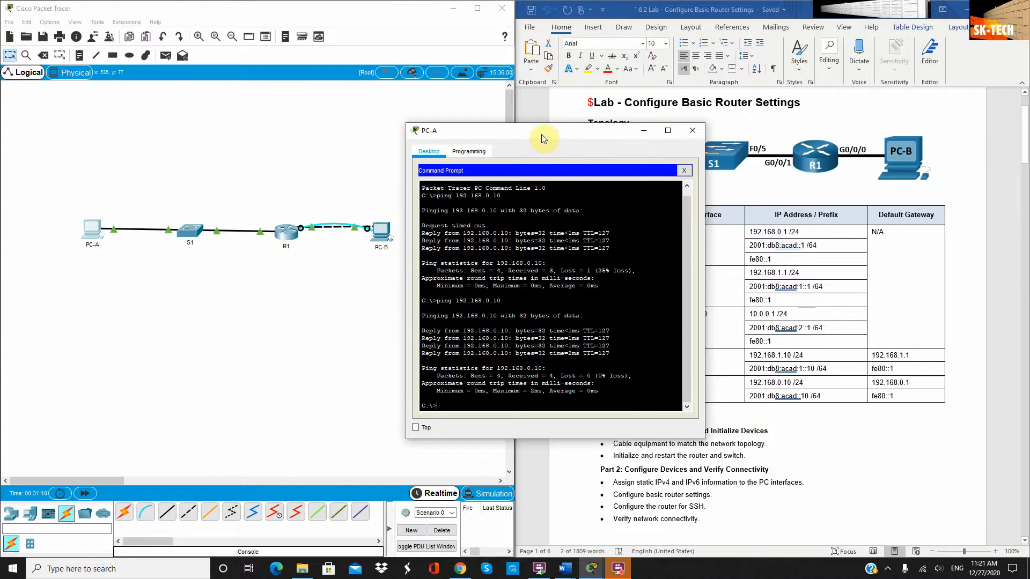
pyautogui.moveTo(542, 134); pyautogui.dragTo(287, 111)
pyautogui.scroll(-2, 738, 287)
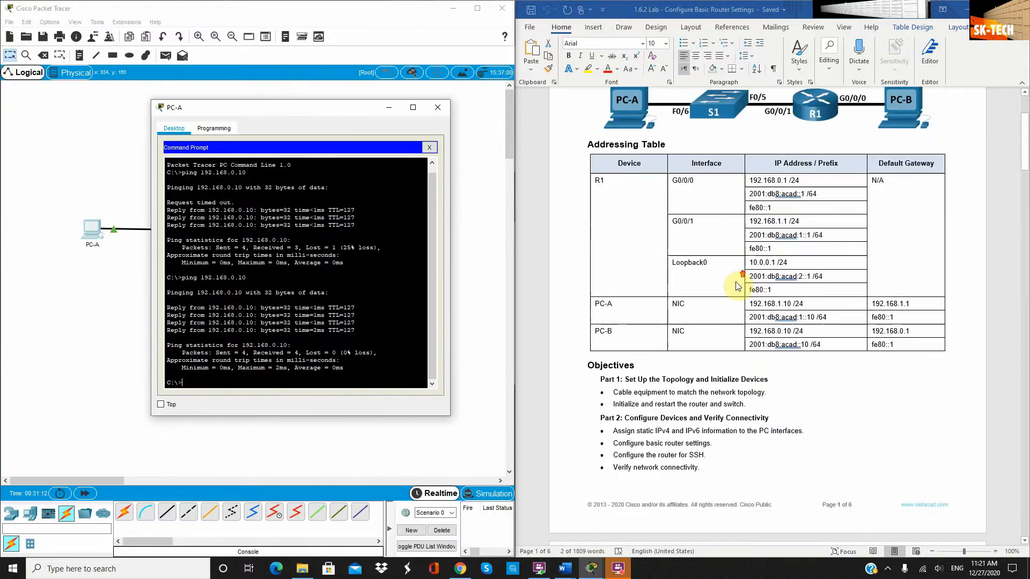
pyautogui.scroll(-1, 737, 287)
pyautogui.scroll(2, 780, 215)
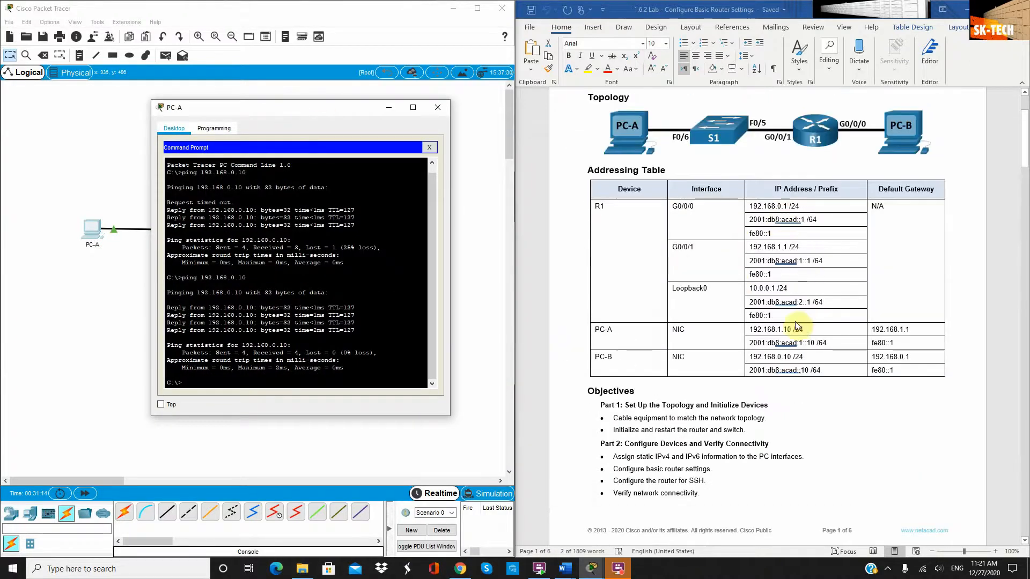
pyautogui.click(809, 370)
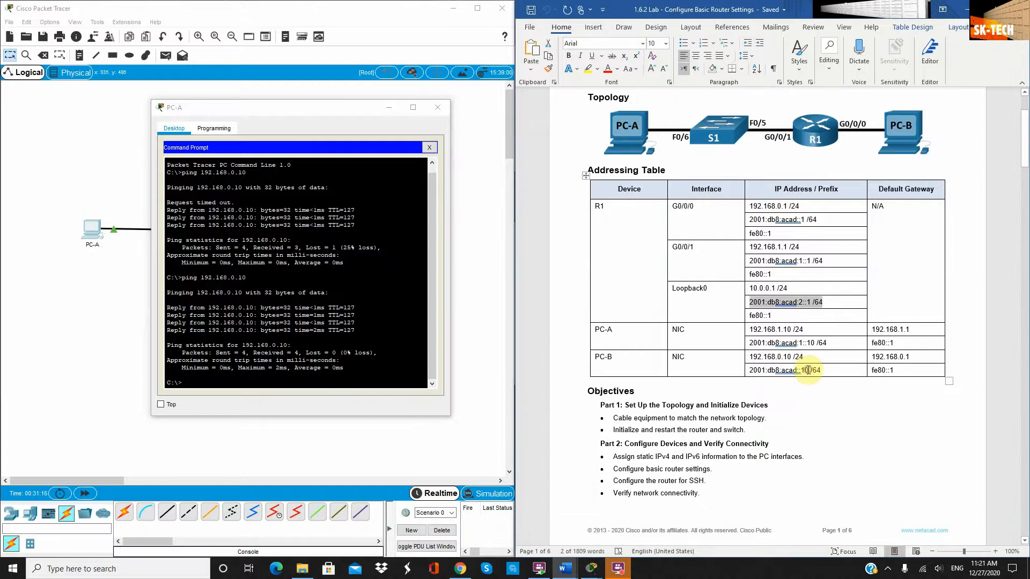
pyautogui.moveTo(809, 370); pyautogui.dragTo(753, 372)
# Copy PC-B's IPv6 address from the lab document
pyautogui.rightClick(760, 372)
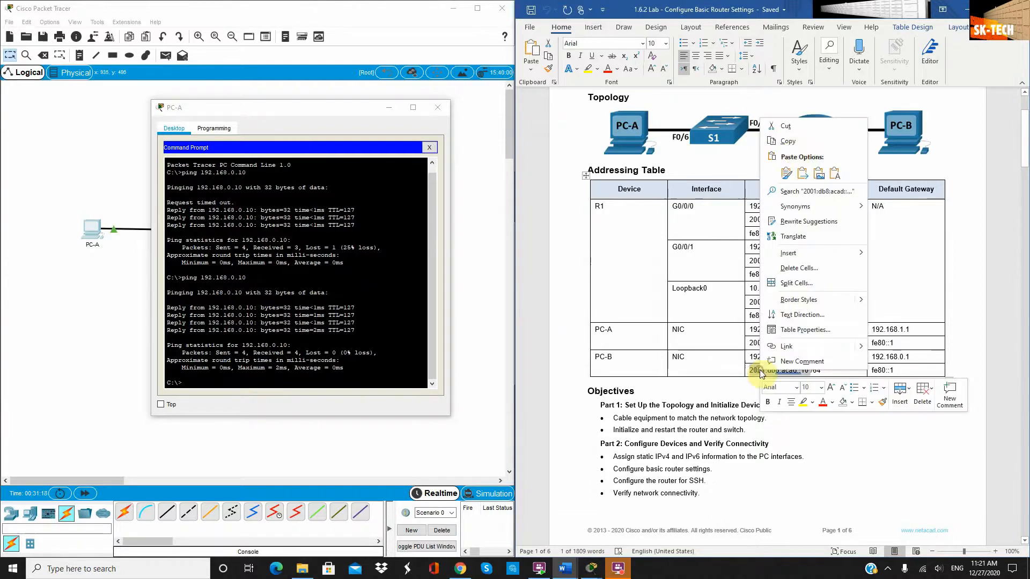
pyautogui.click(787, 141)
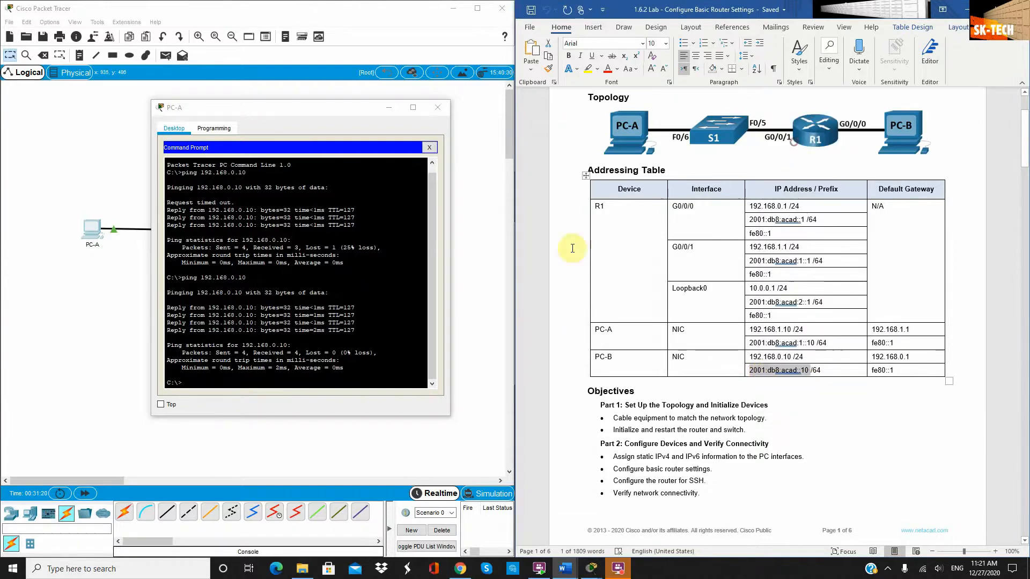
pyautogui.click(199, 365)
# Ping 2001:db8:acad::10 from PC-A using the pasted address and confirm 4 of 4 replies
pyautogui.write('ping')
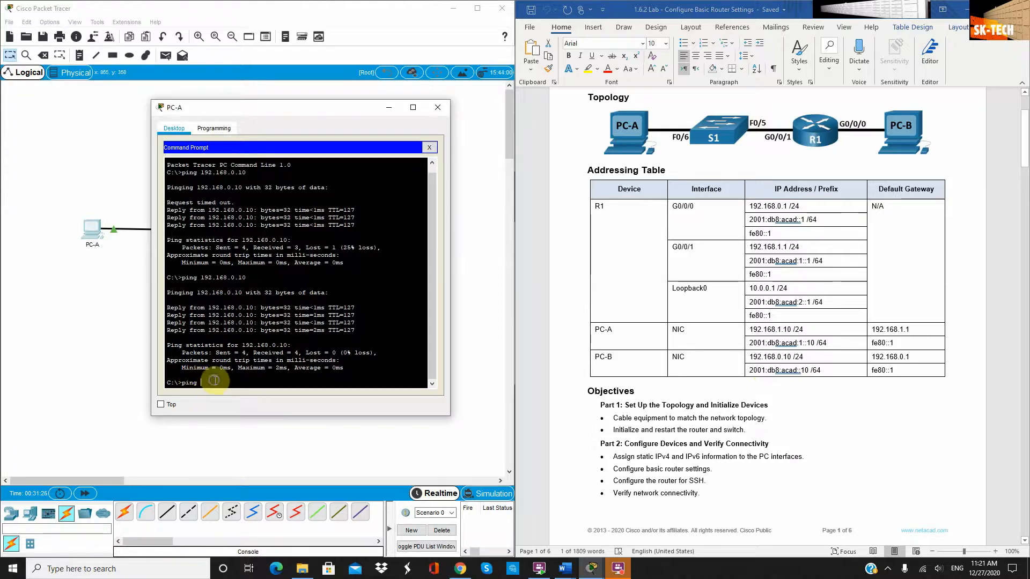
pyautogui.rightClick(216, 382)
pyautogui.press('Return')
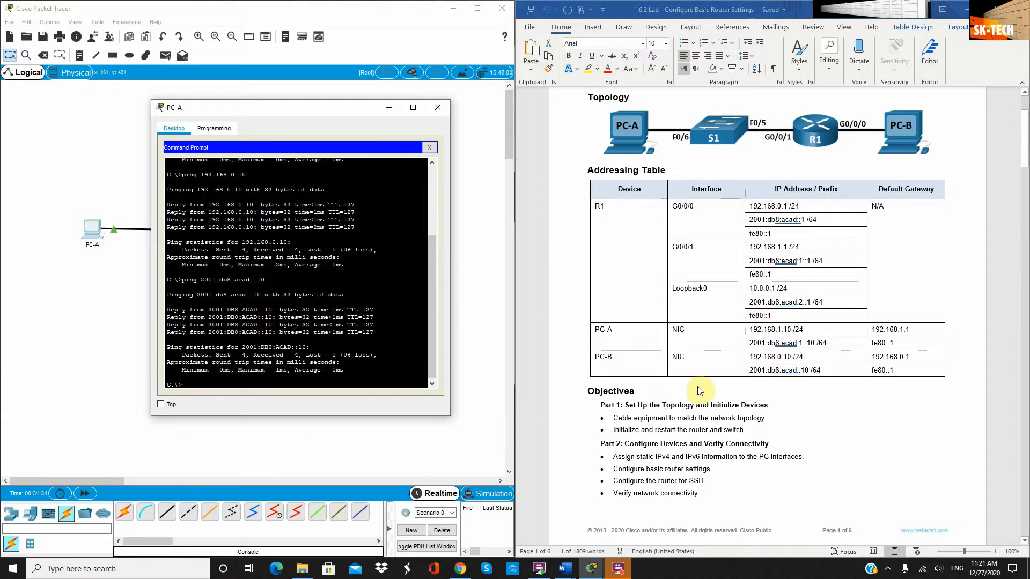
pyautogui.scroll(-4, 697, 391)
pyautogui.scroll(-20, 725, 385)
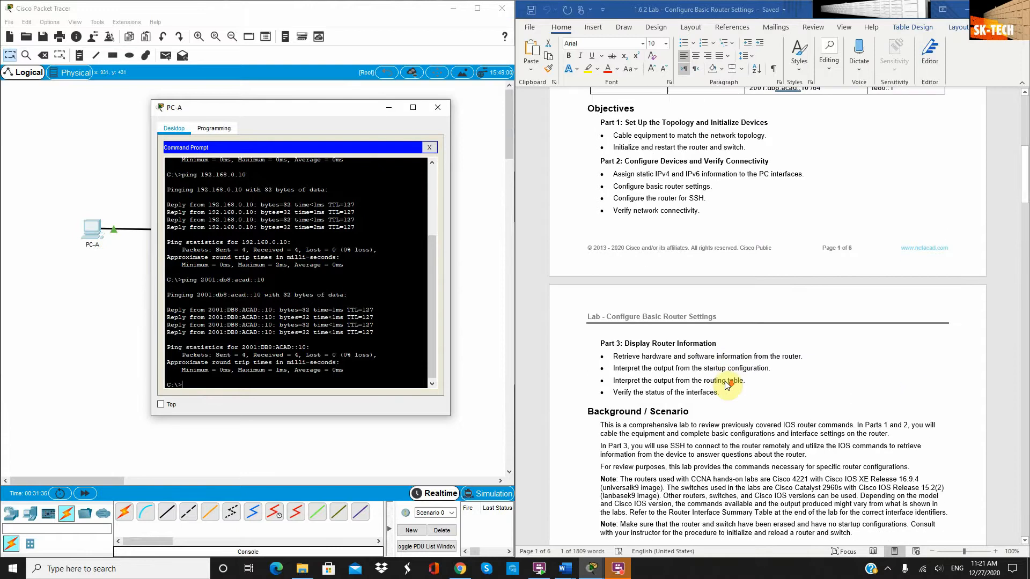
pyautogui.scroll(-18, 726, 388)
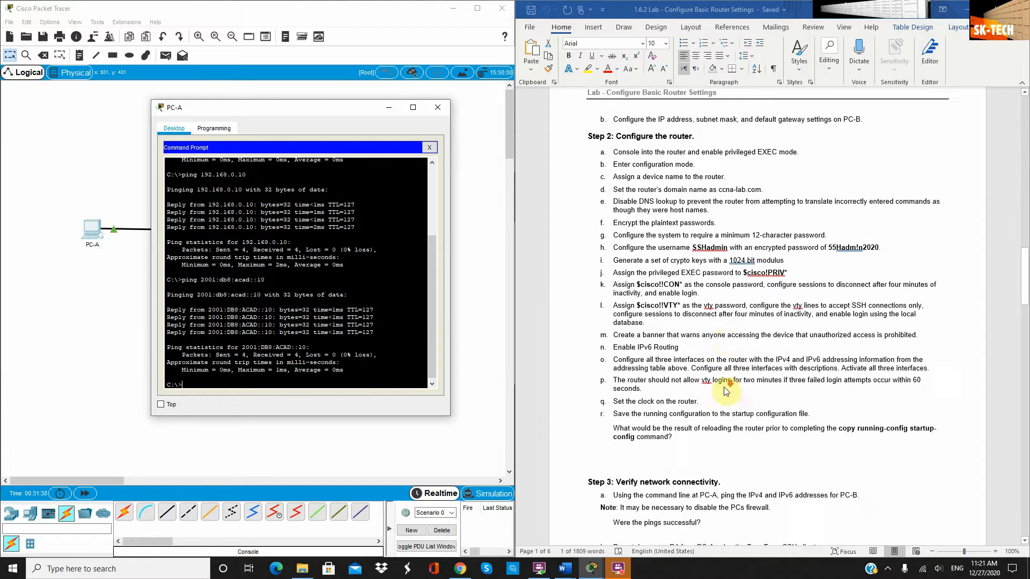
pyautogui.scroll(-4, 725, 396)
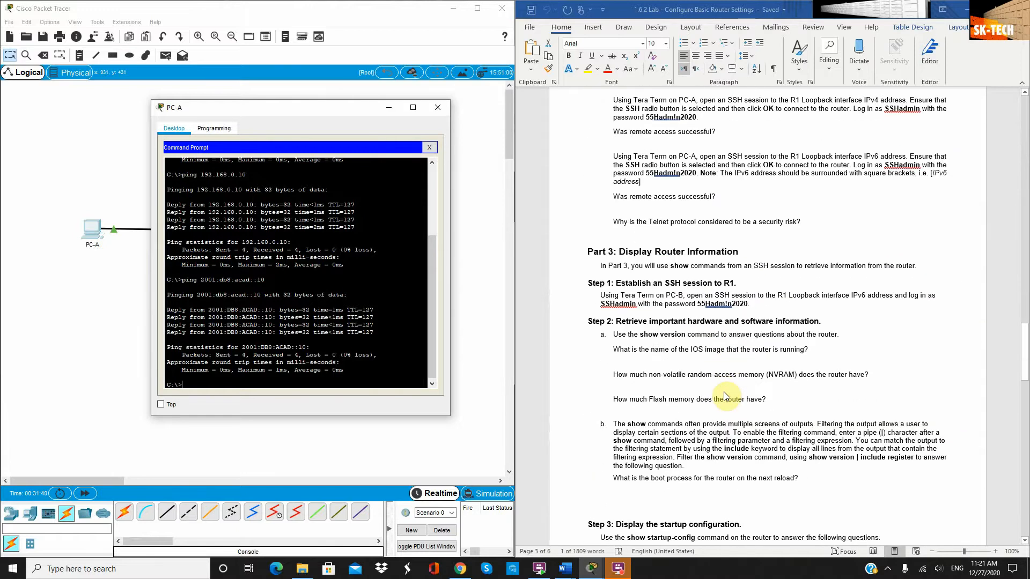
pyautogui.scroll(7, 725, 396)
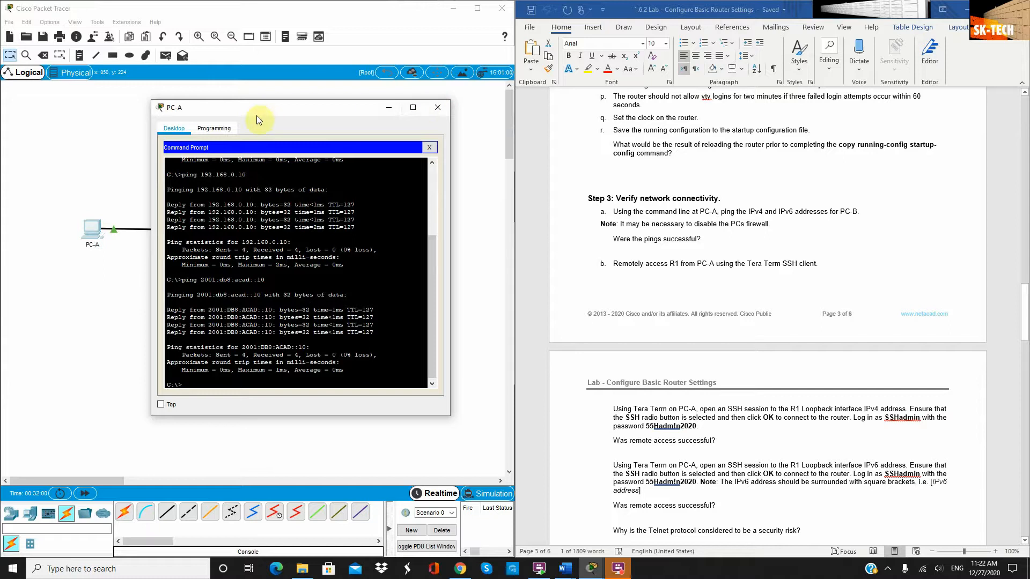
# Close PC-A's Command Prompt and open its Telnet/SSH Client with SSH as the connection type
pyautogui.click(430, 148)
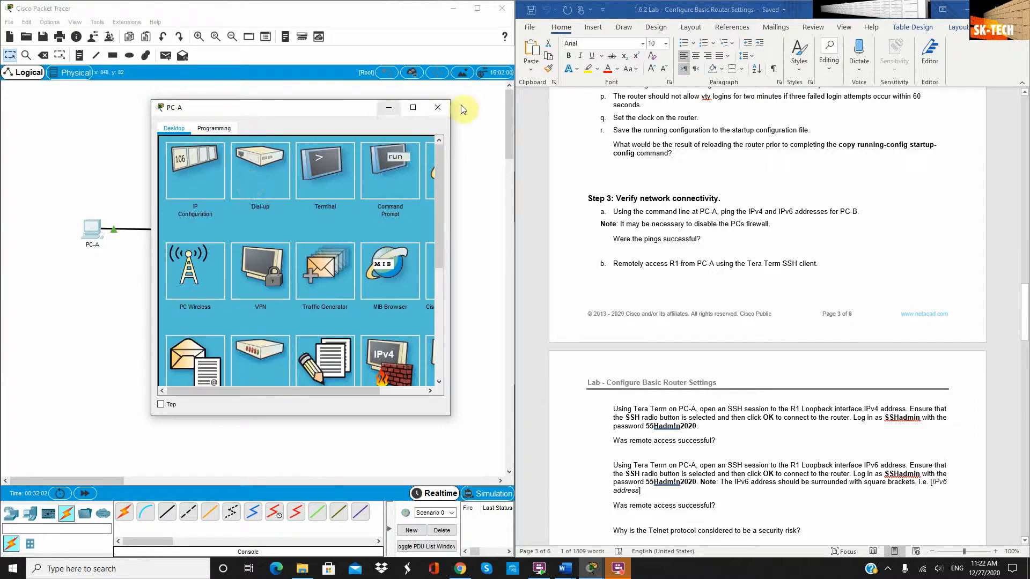
pyautogui.click(437, 111)
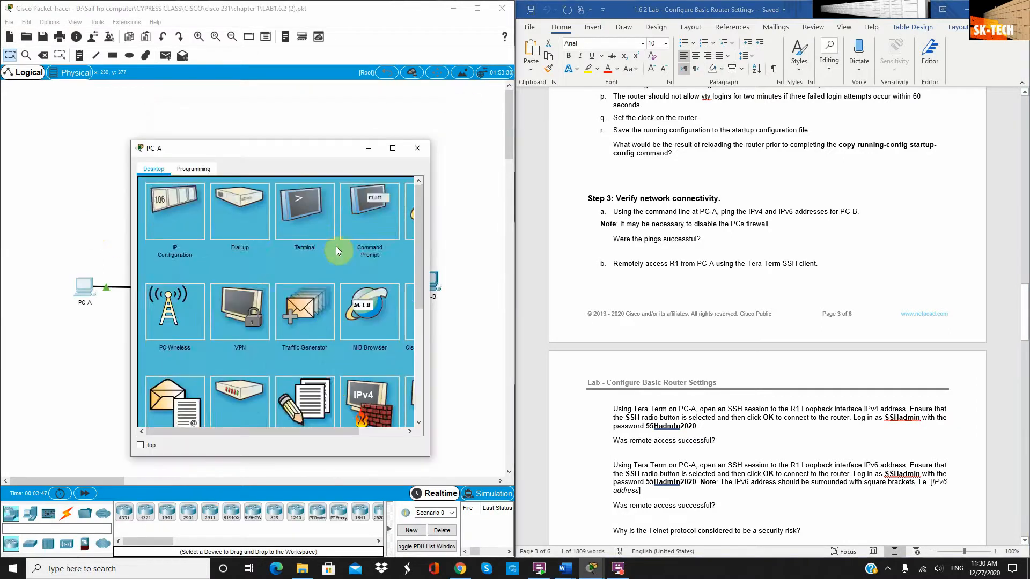
pyautogui.scroll(-5, 337, 248)
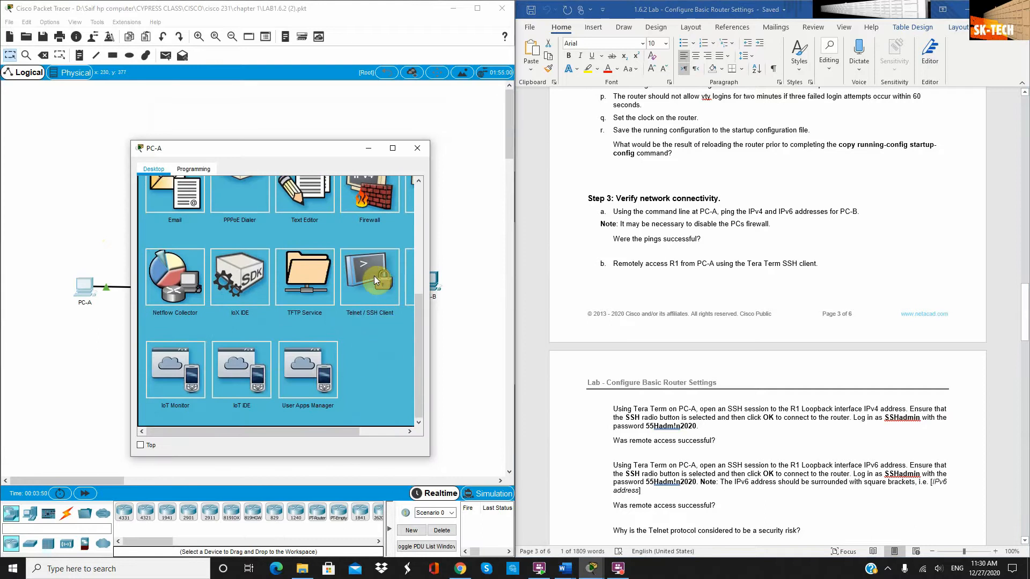
pyautogui.click(374, 276)
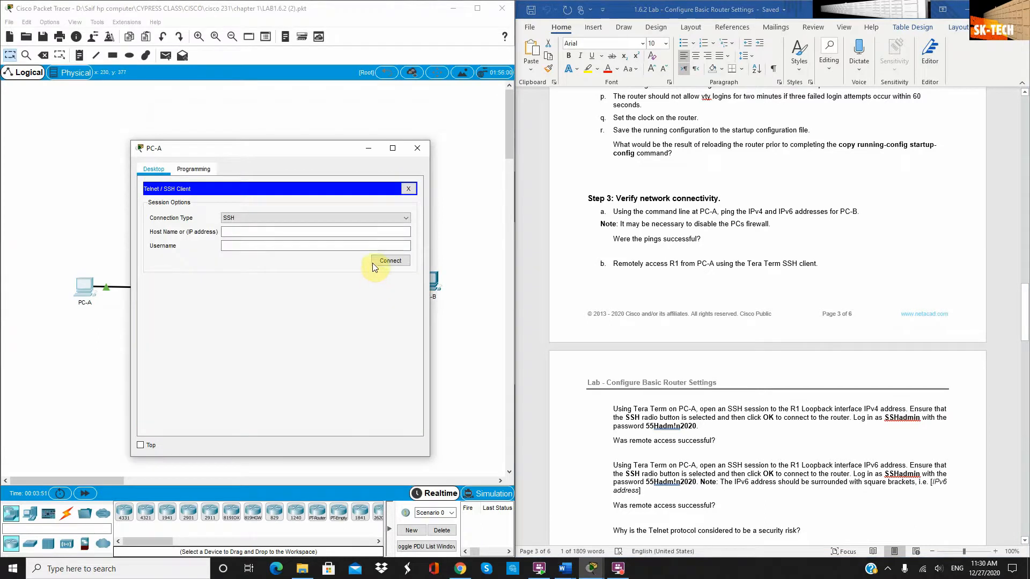
pyautogui.click(405, 217)
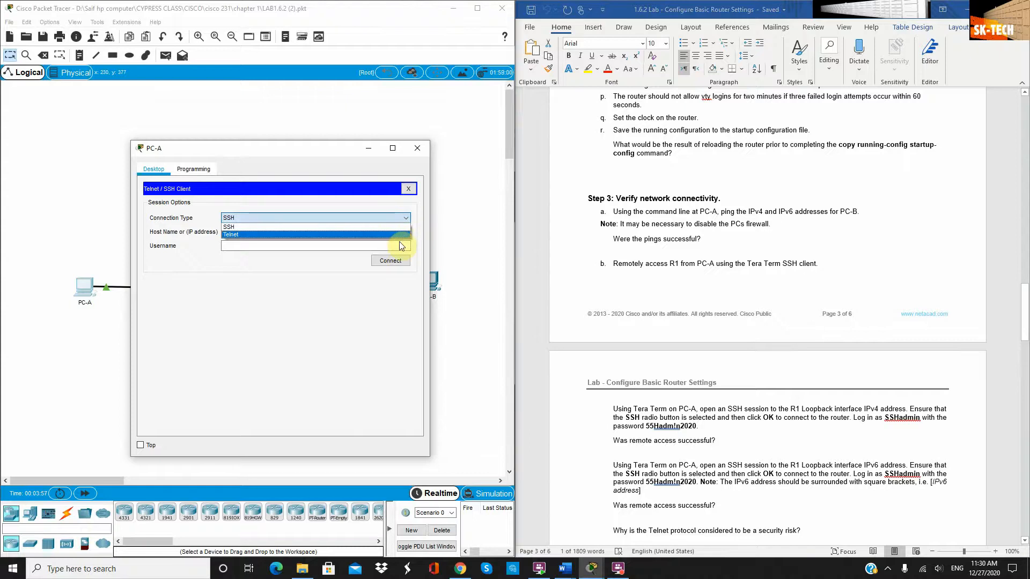
pyautogui.click(236, 225)
pyautogui.click(251, 232)
pyautogui.click(293, 244)
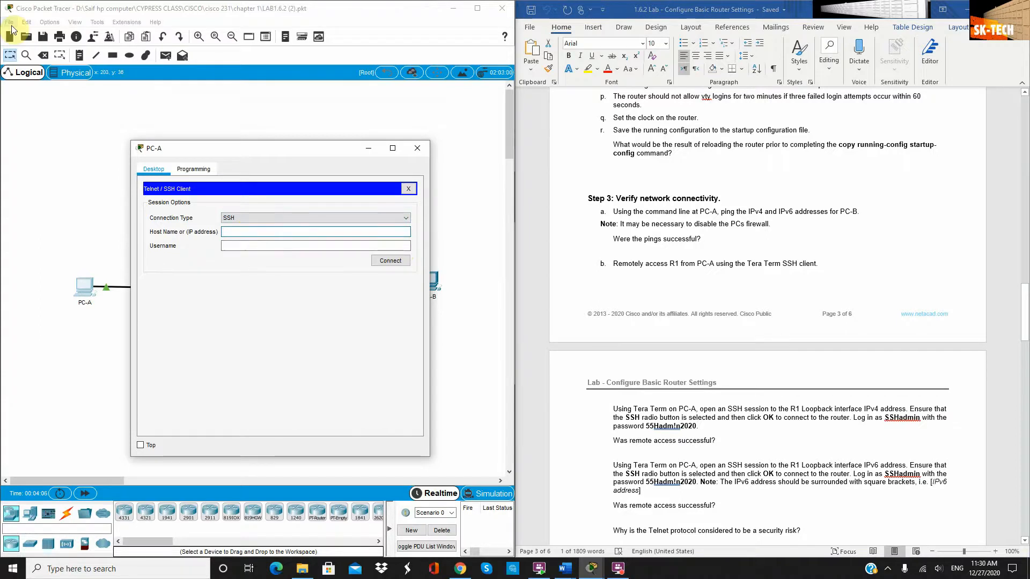
# SSH from PC-A to R1 at 10.0.0.1 with the admin credentials, reaching the R1> prompt
pyautogui.write('10.0.0.1')
pyautogui.press('Tab')
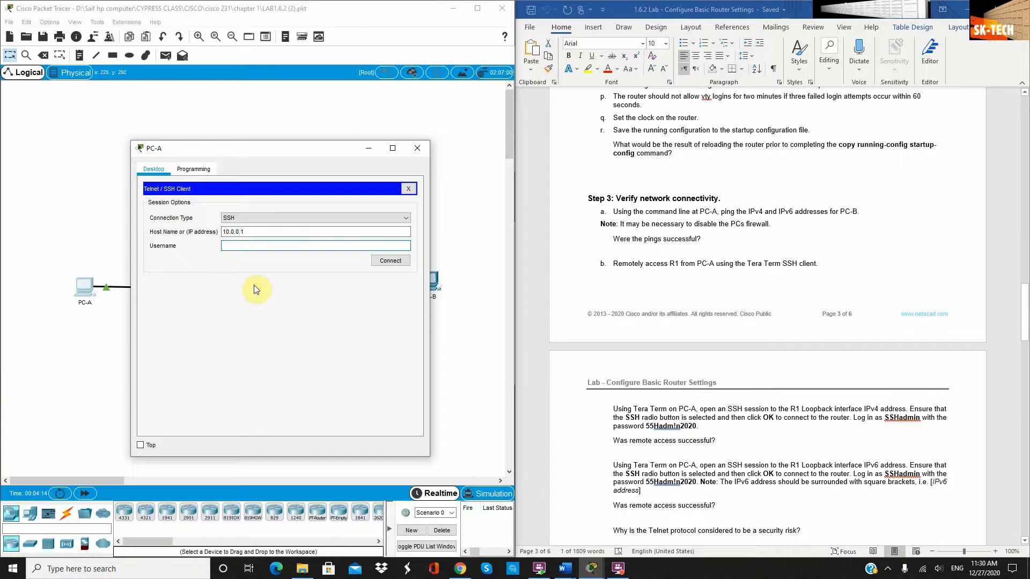
pyautogui.write('SSHadmin')
pyautogui.click(400, 263)
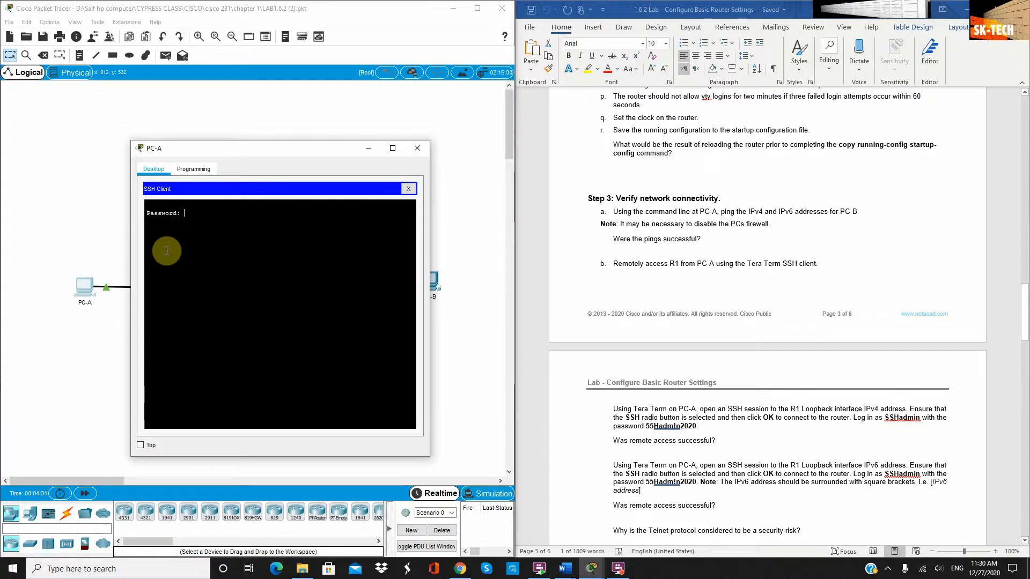
pyautogui.press('Return')
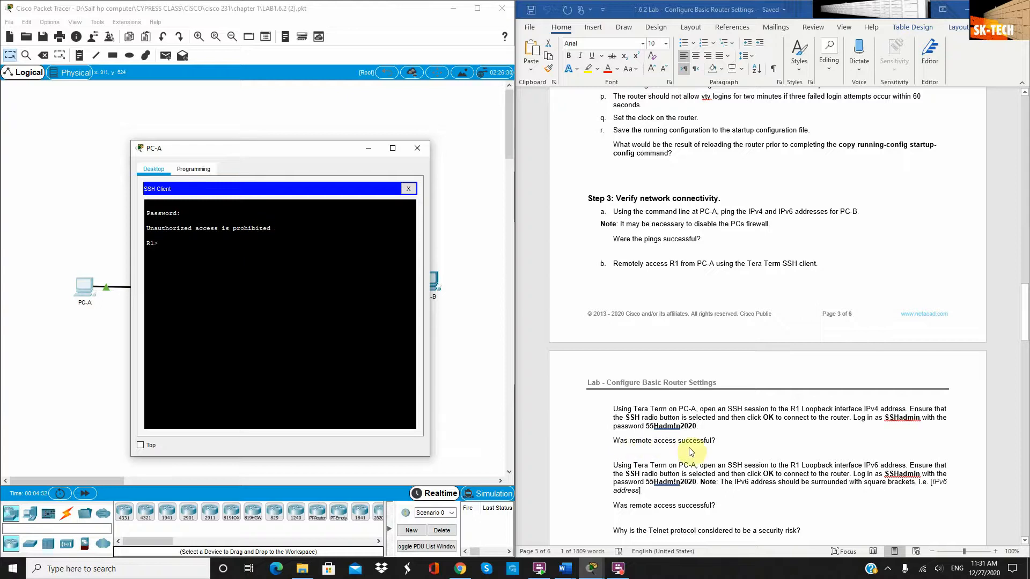
pyautogui.scroll(-2, 715, 445)
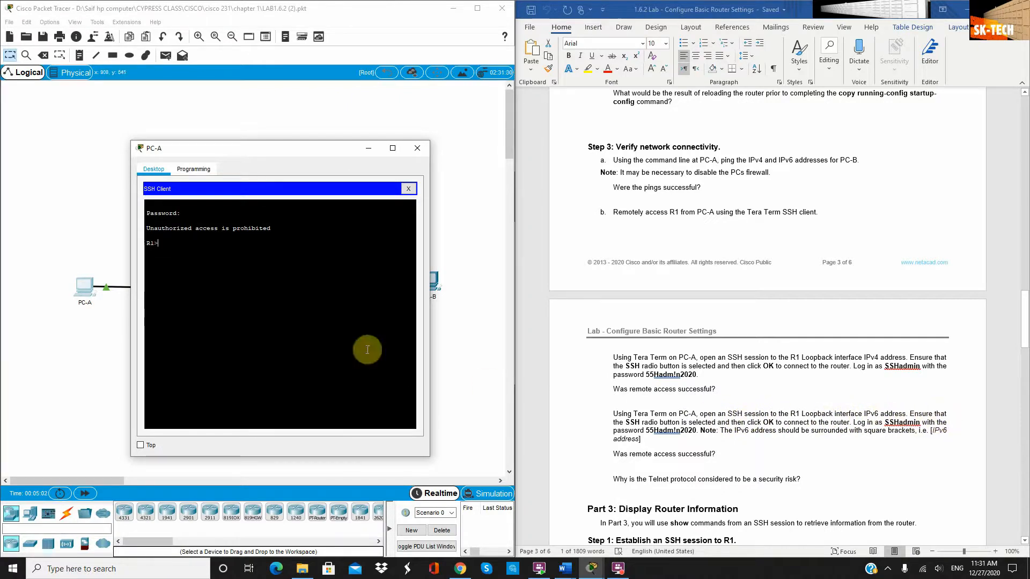
# End the SSH session to 10.0.0.1 and reopen PC-A's Telnet/SSH Client
pyautogui.click(410, 188)
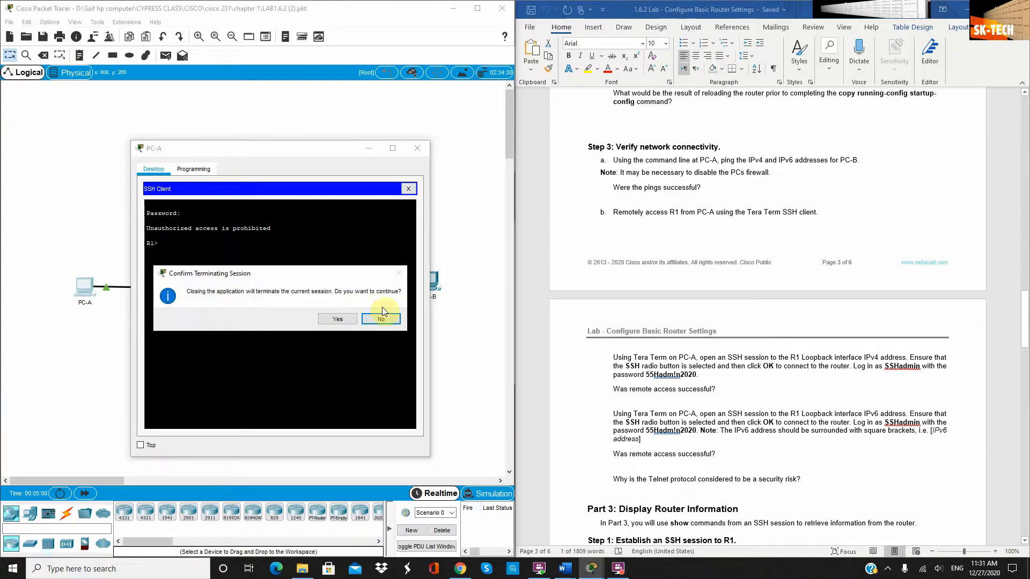
pyautogui.click(340, 321)
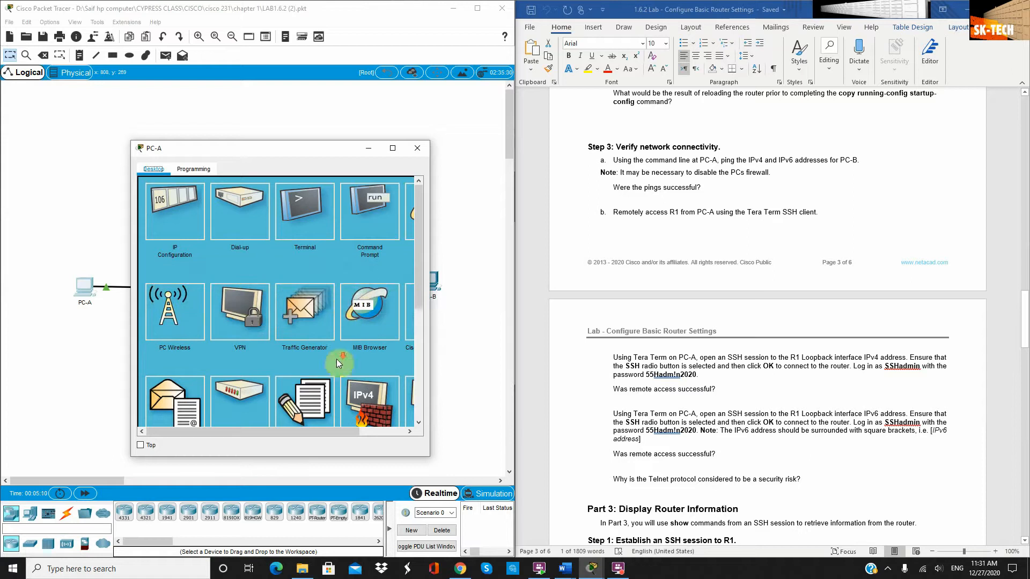
pyautogui.scroll(-3, 343, 344)
pyautogui.scroll(-2, 354, 322)
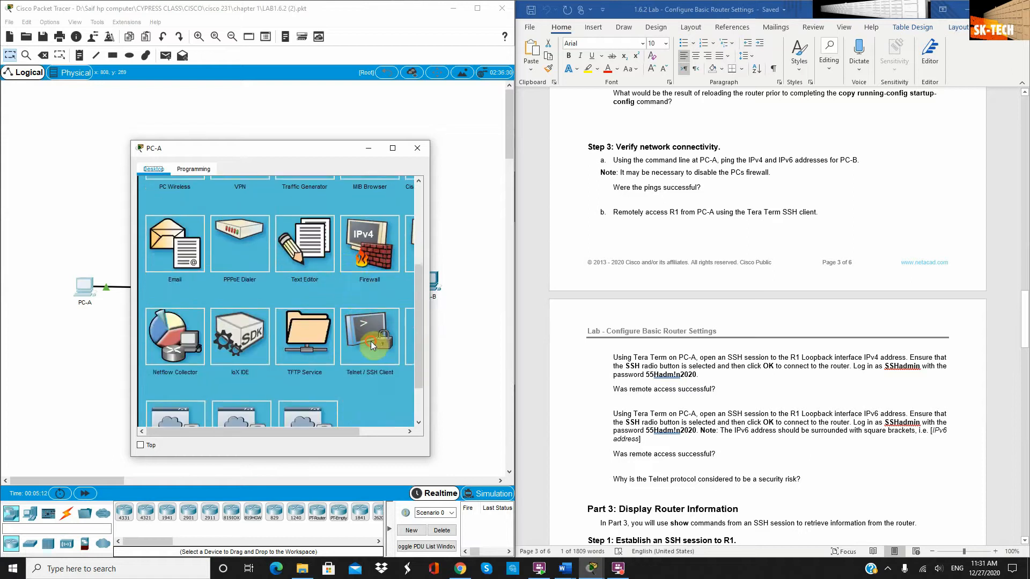
pyautogui.click(371, 341)
# Enter R1's loopback address 2001:db8:acad:2::1 as host and type the admin username
pyautogui.scroll(3, 638, 257)
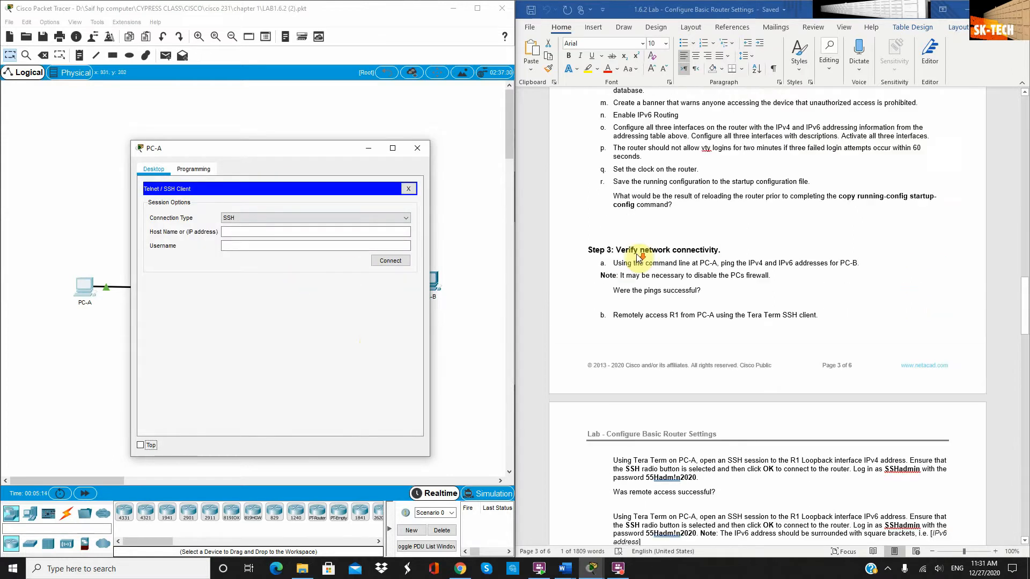
pyautogui.scroll(15, 637, 257)
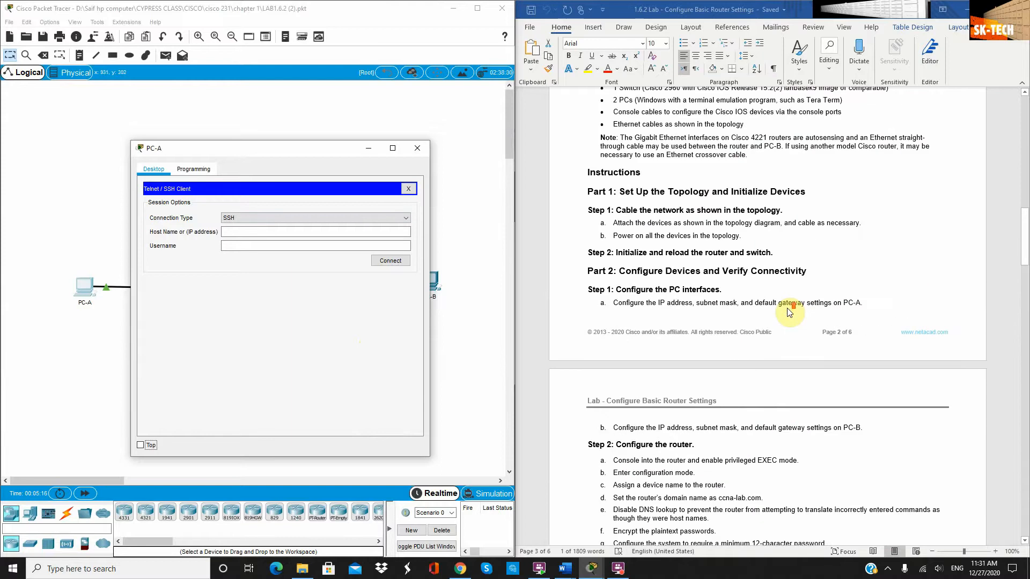
pyautogui.scroll(20, 788, 313)
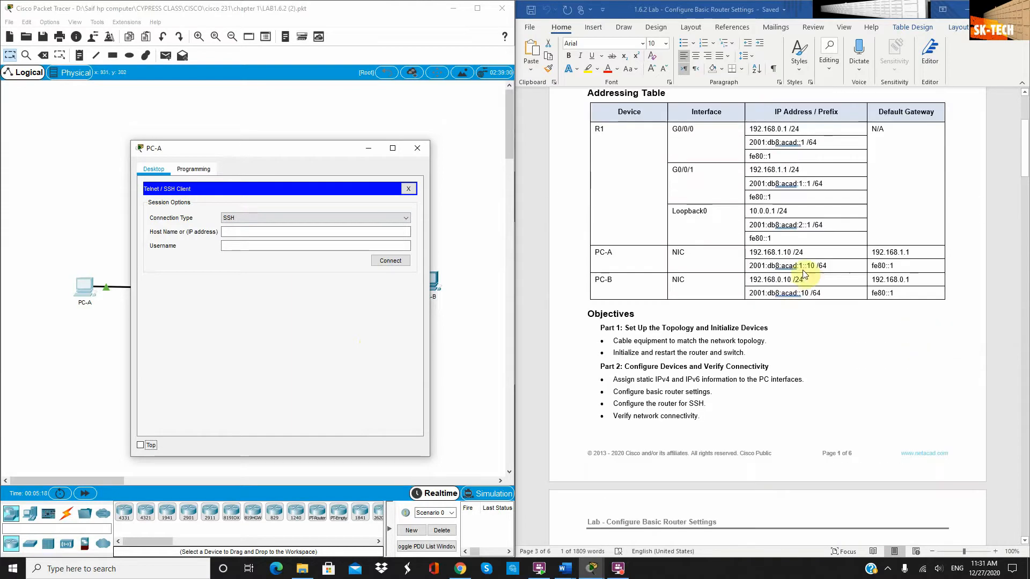
pyautogui.moveTo(812, 227); pyautogui.dragTo(751, 224)
pyautogui.hotkey('ctrl', 'c')
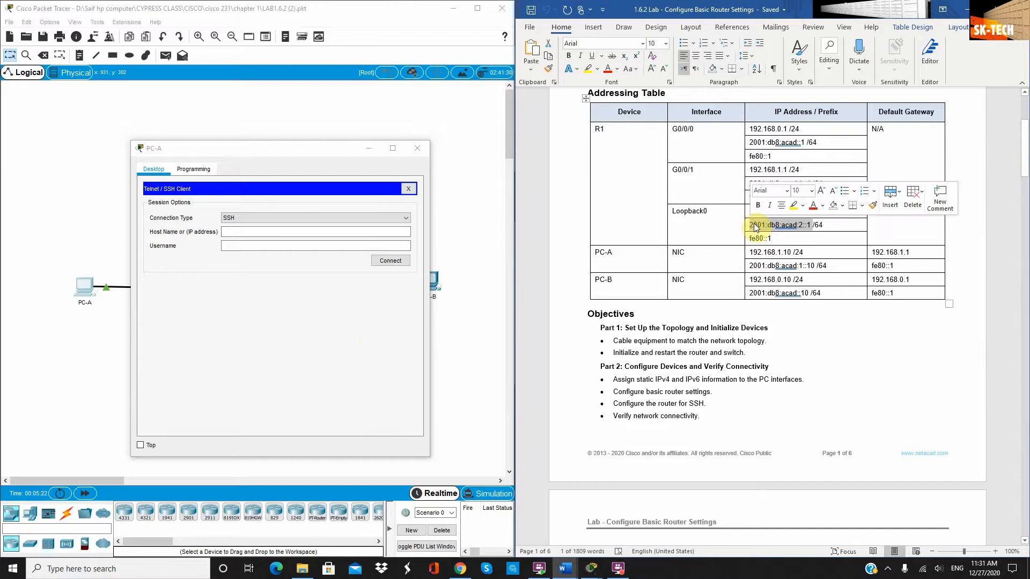
pyautogui.click(272, 233)
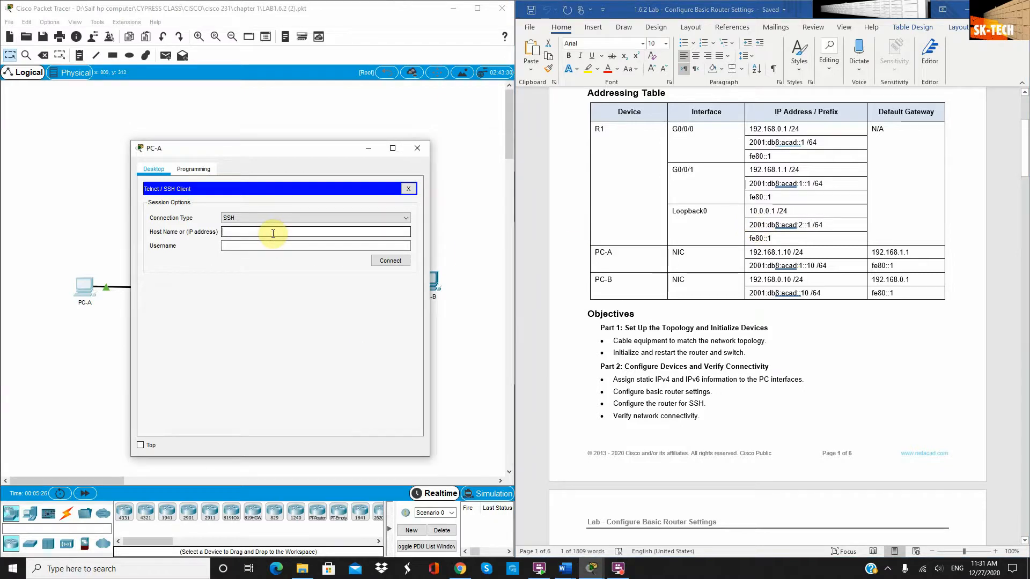
pyautogui.hotkey('ctrl', 'v')
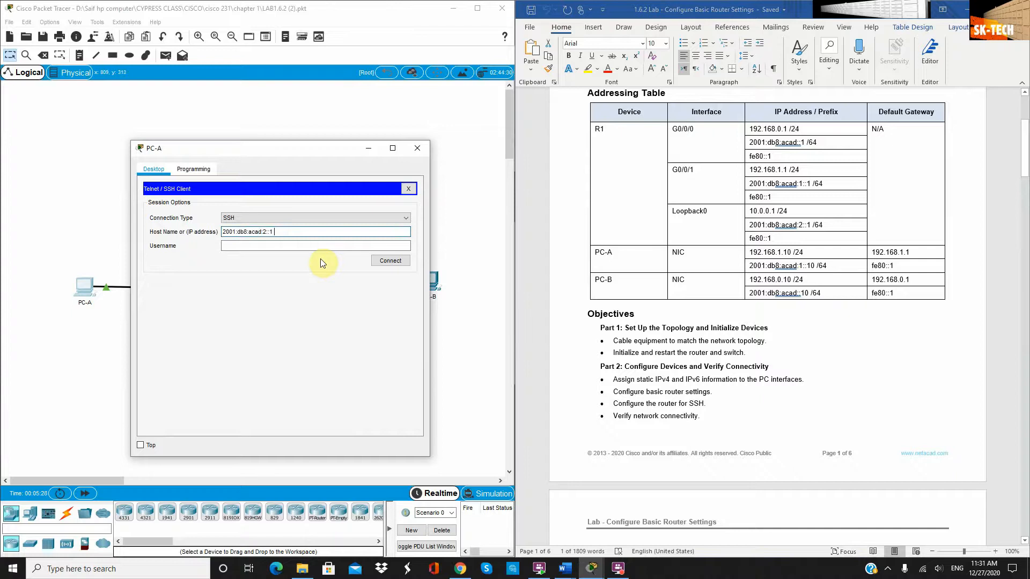
pyautogui.click(295, 245)
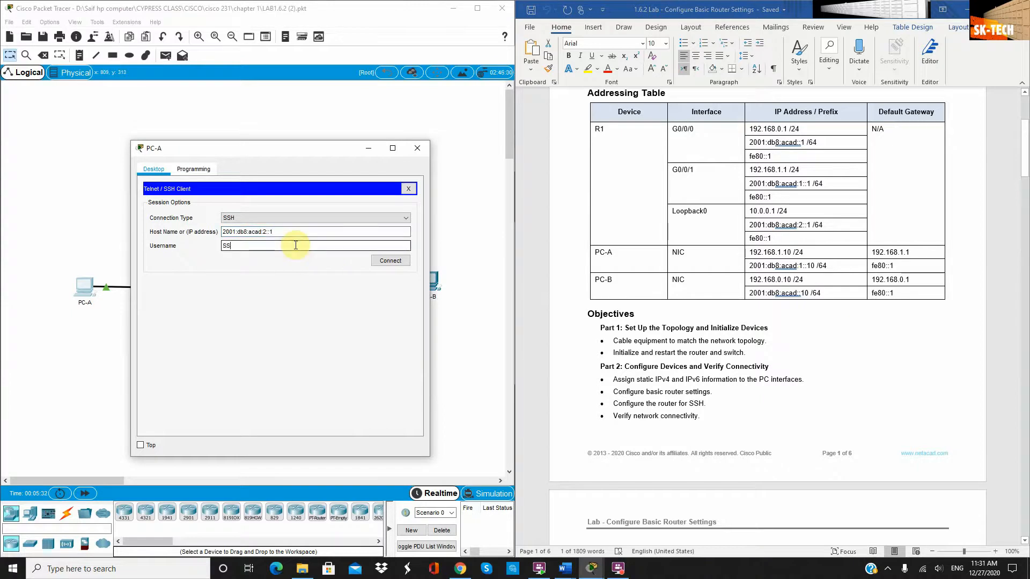
pyautogui.write('SSHad')
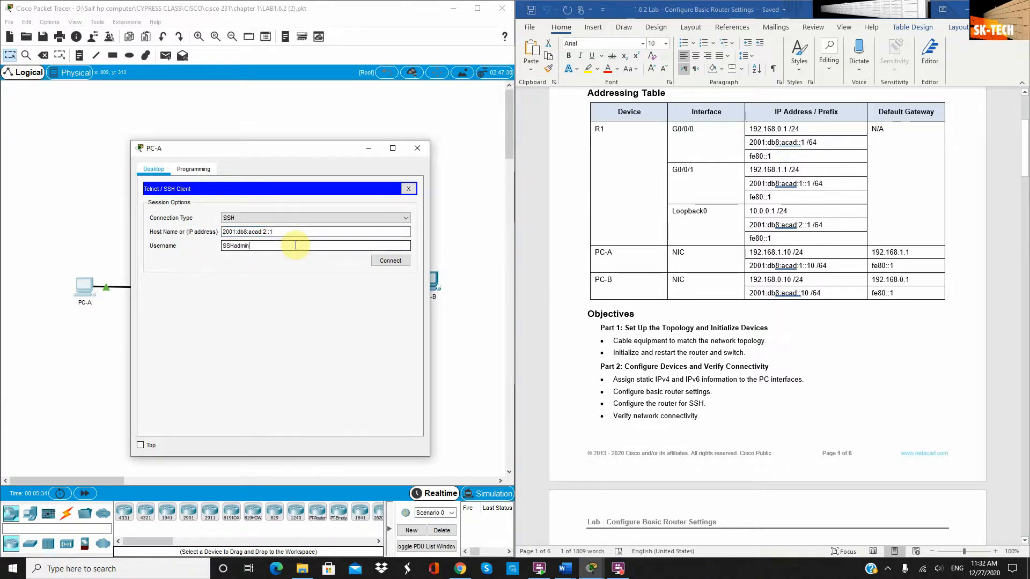
pyautogui.write('min')
# Connect over SSH to 2001:db8:acad:2::1 and log in with the admin password, reaching R1>
pyautogui.click(391, 262)
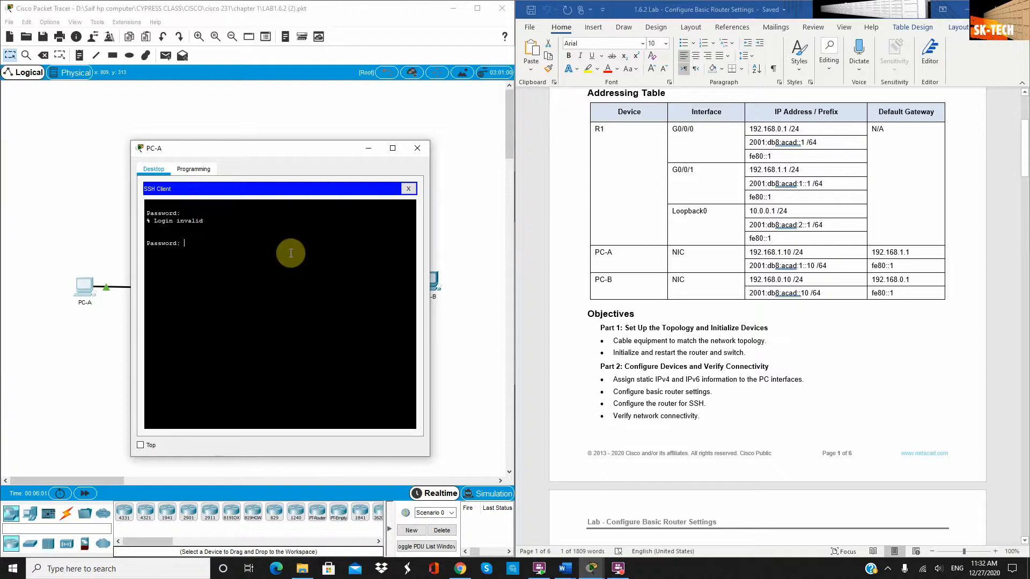
pyautogui.press('Return')
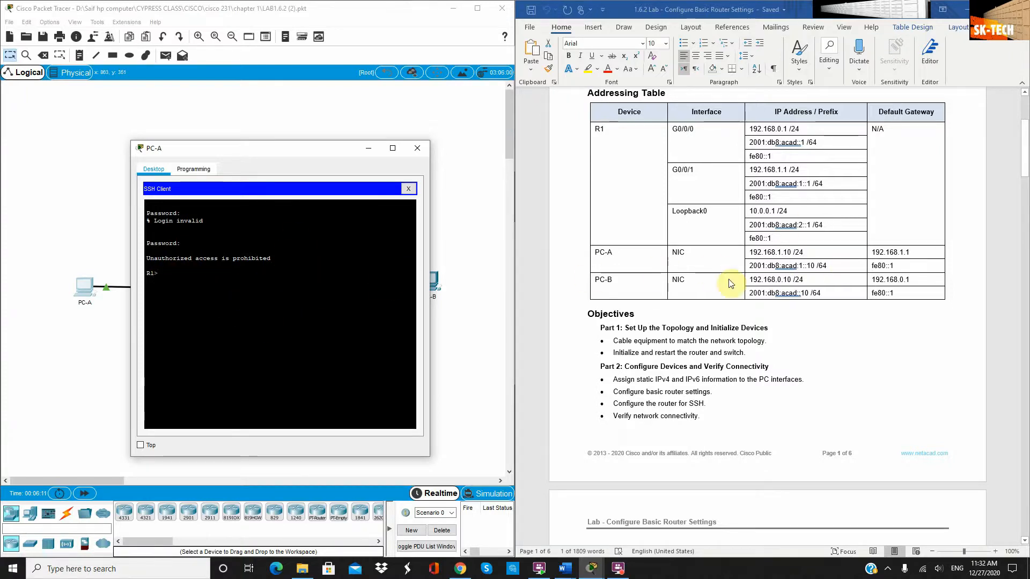
pyautogui.scroll(-15, 751, 269)
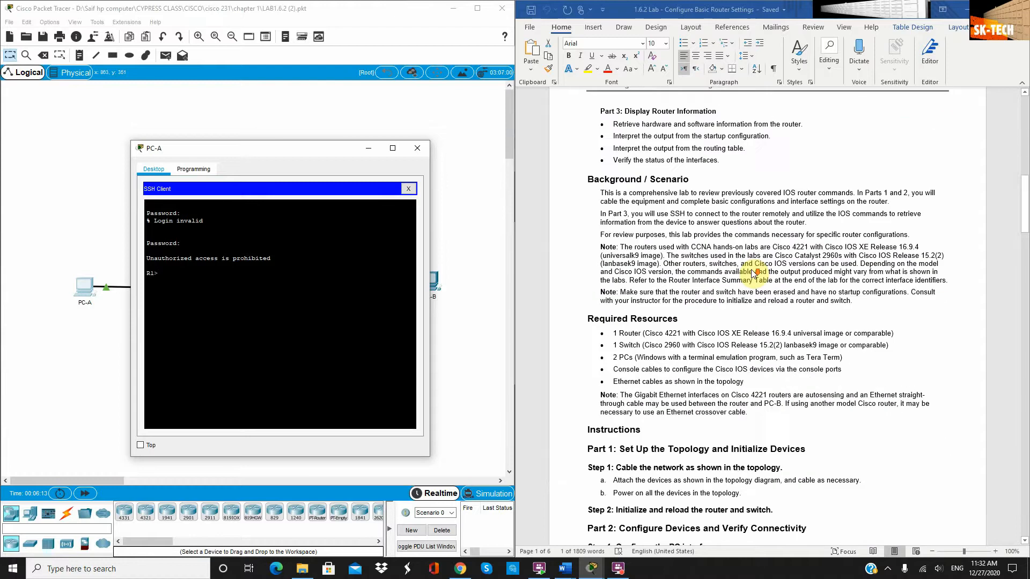
pyautogui.scroll(-10, 754, 273)
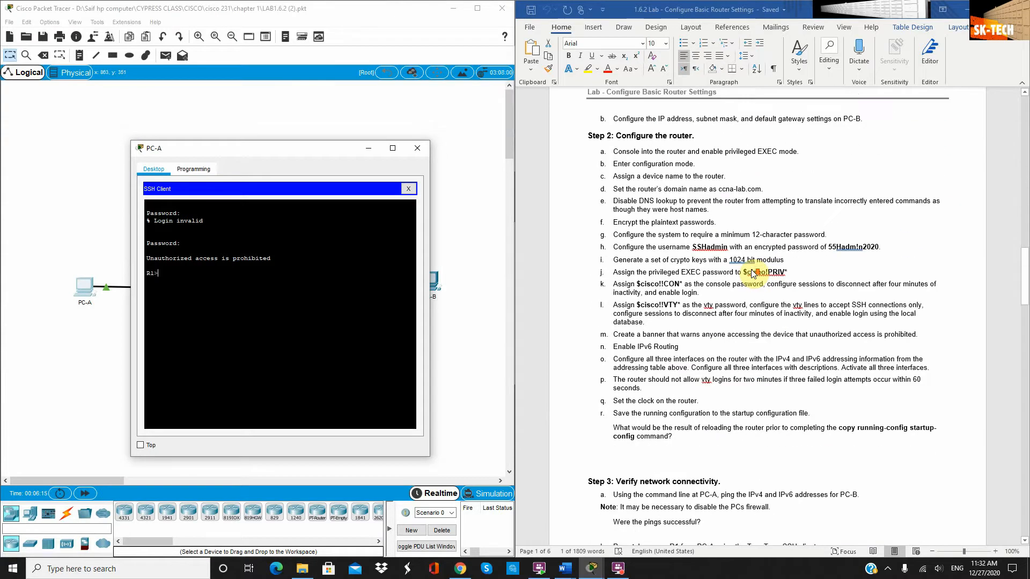
pyautogui.scroll(-7, 751, 294)
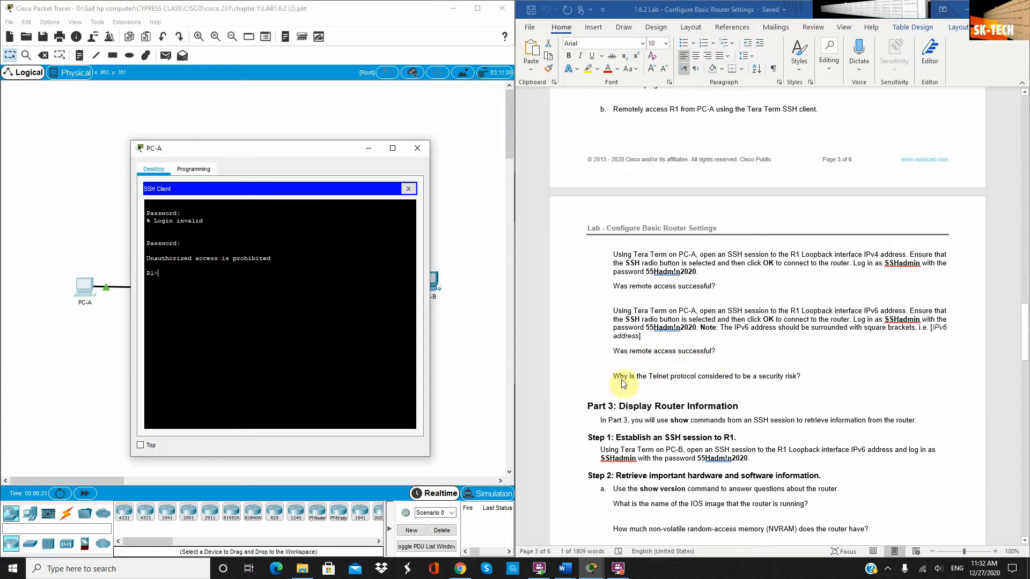
pyautogui.scroll(-2, 627, 387)
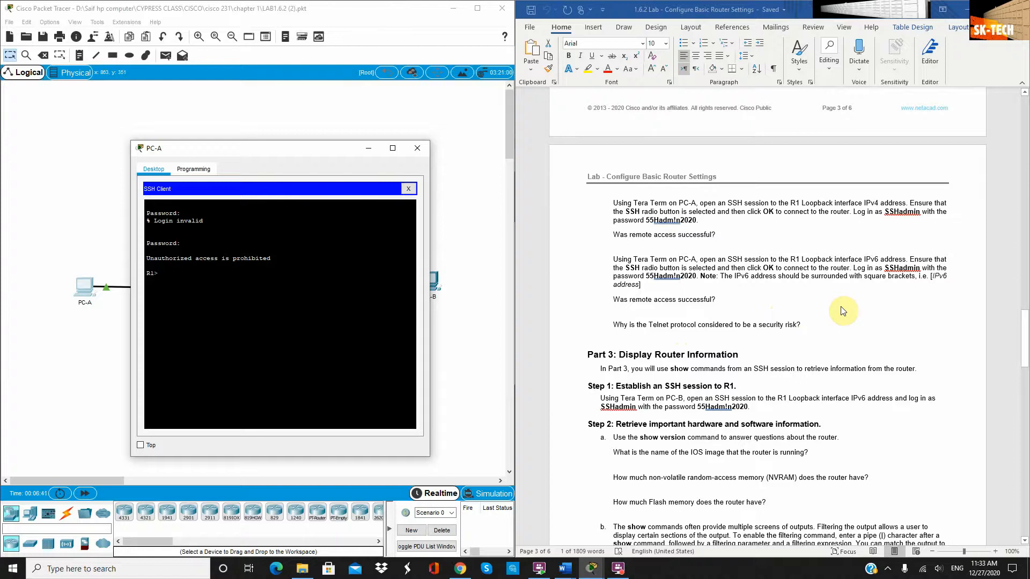
pyautogui.scroll(-2, 764, 354)
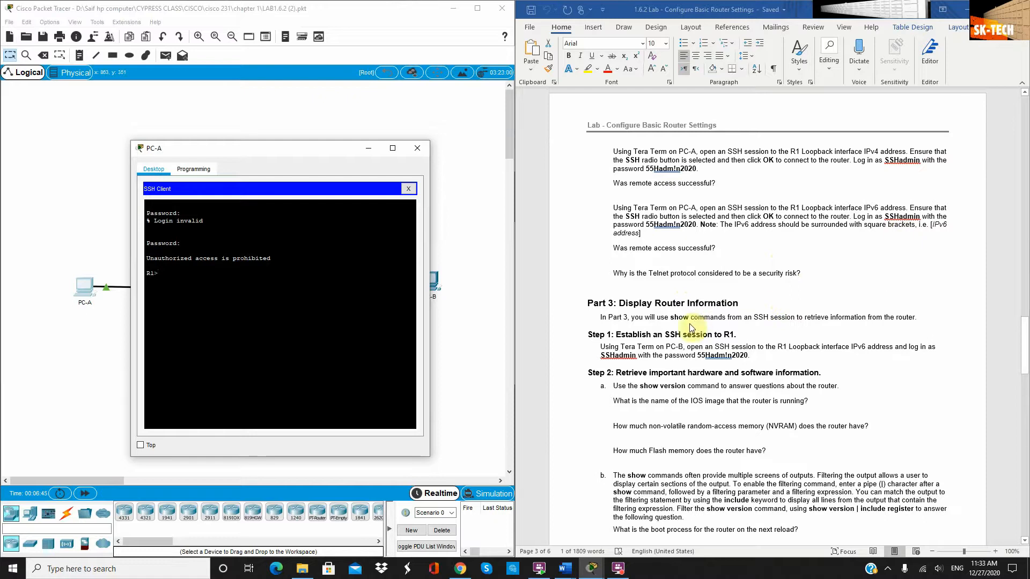
pyautogui.scroll(-2, 692, 325)
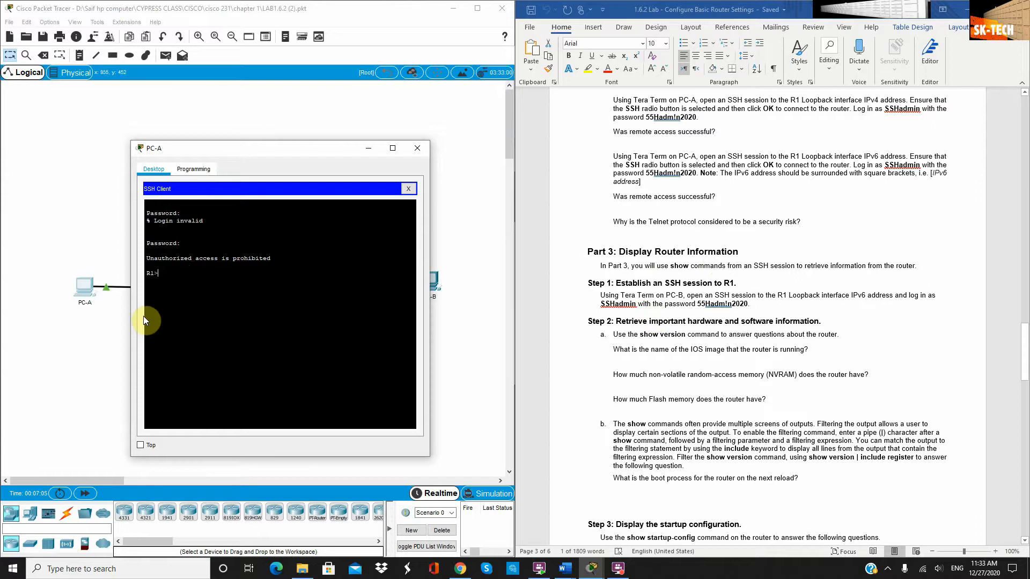
# Enter enable in PC-A's SSH session to reach R1's privileged R1# prompt
pyautogui.write('enable')
pyautogui.press('Return')
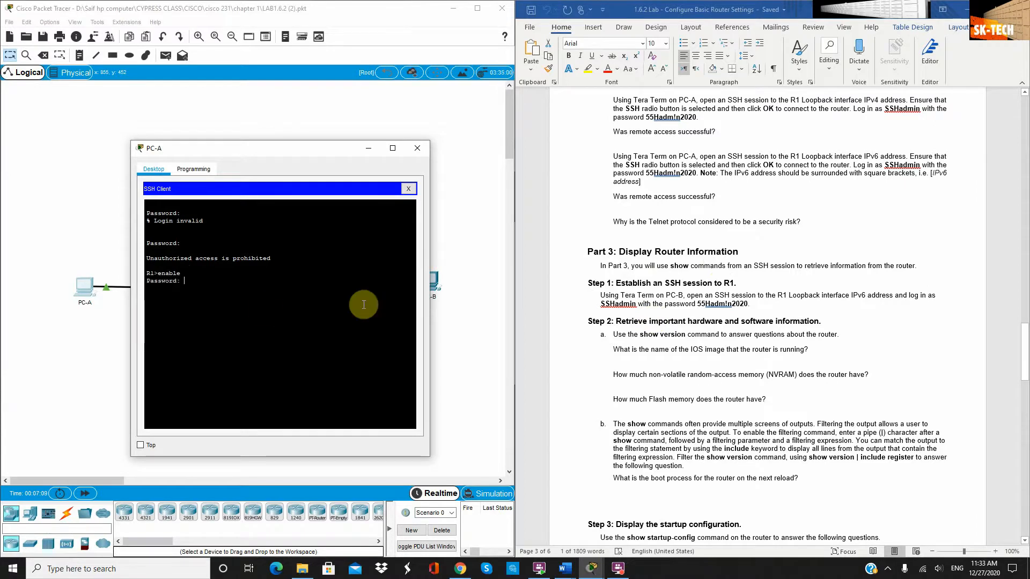
pyautogui.scroll(10, 903, 311)
pyautogui.scroll(5, 905, 314)
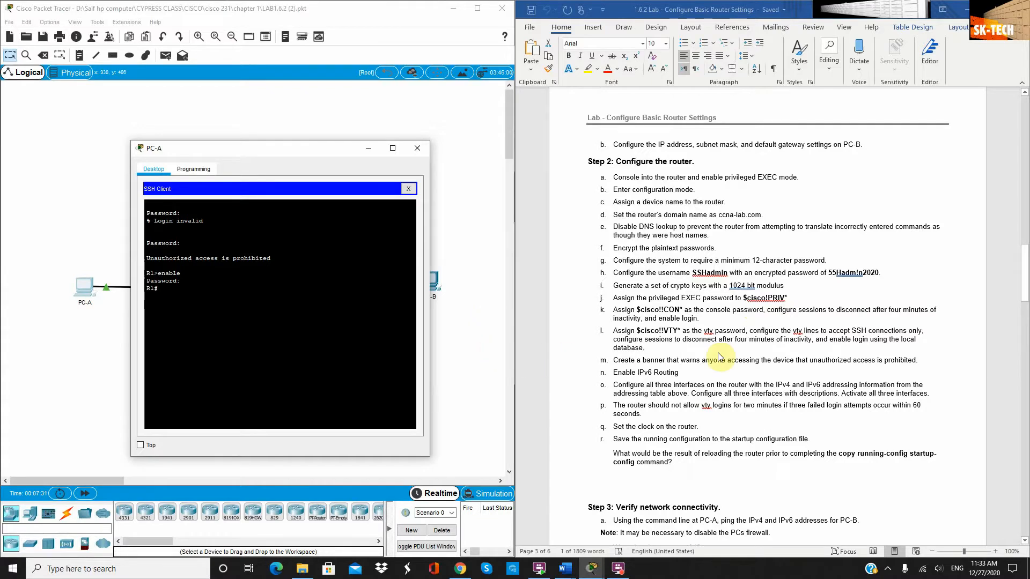
pyautogui.scroll(-3, 739, 351)
pyautogui.scroll(-15, 740, 352)
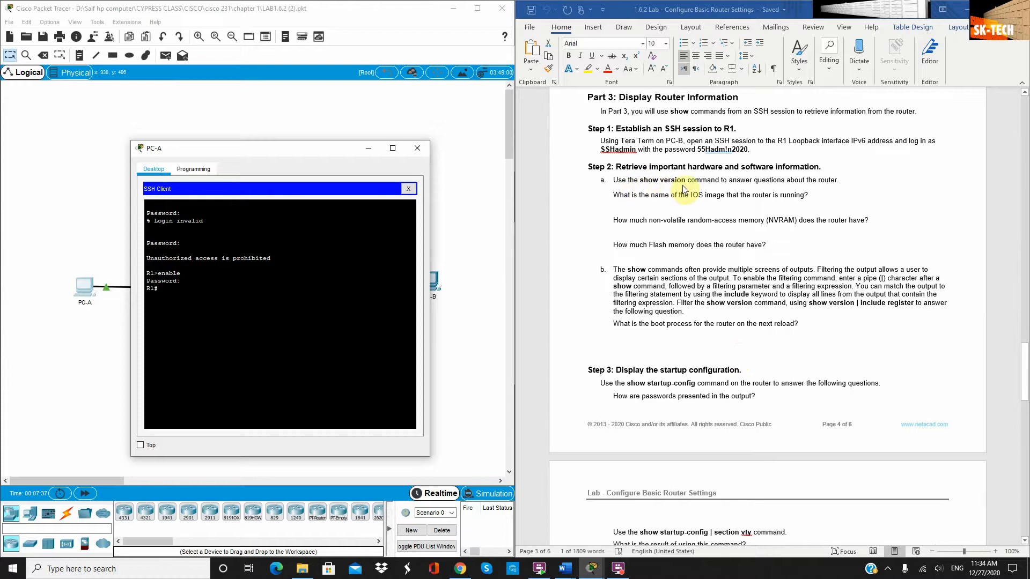
# Run show version on R1 and page through to configuration register 0x2102
pyautogui.write('s')
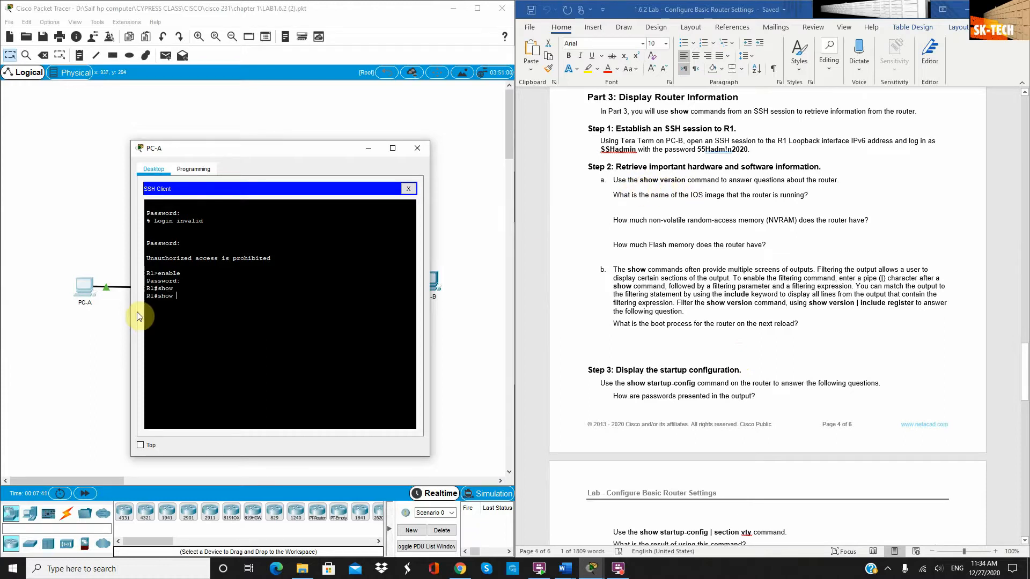
pyautogui.write('how version')
pyautogui.press('Return')
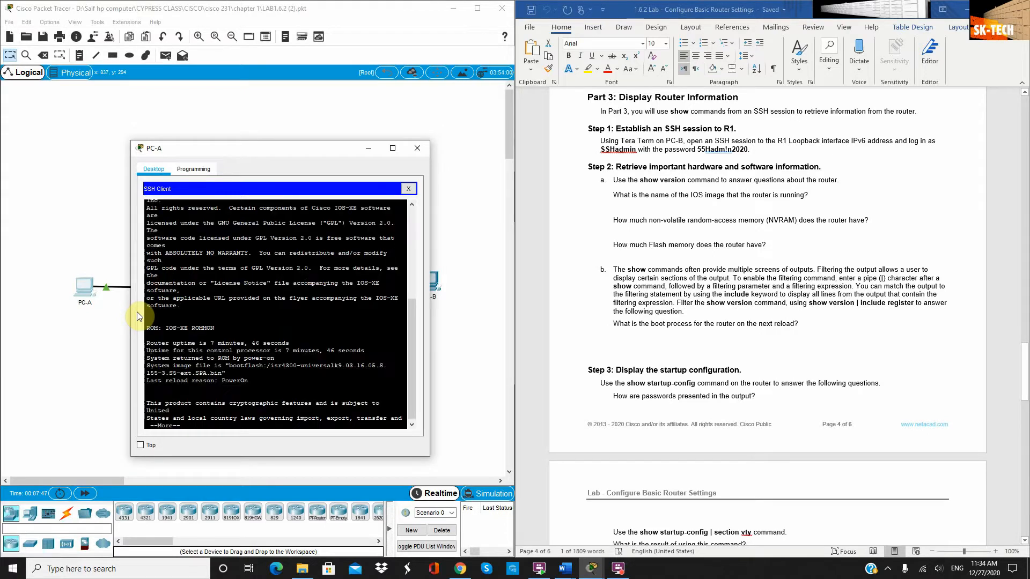
pyautogui.scroll(8, 277, 316)
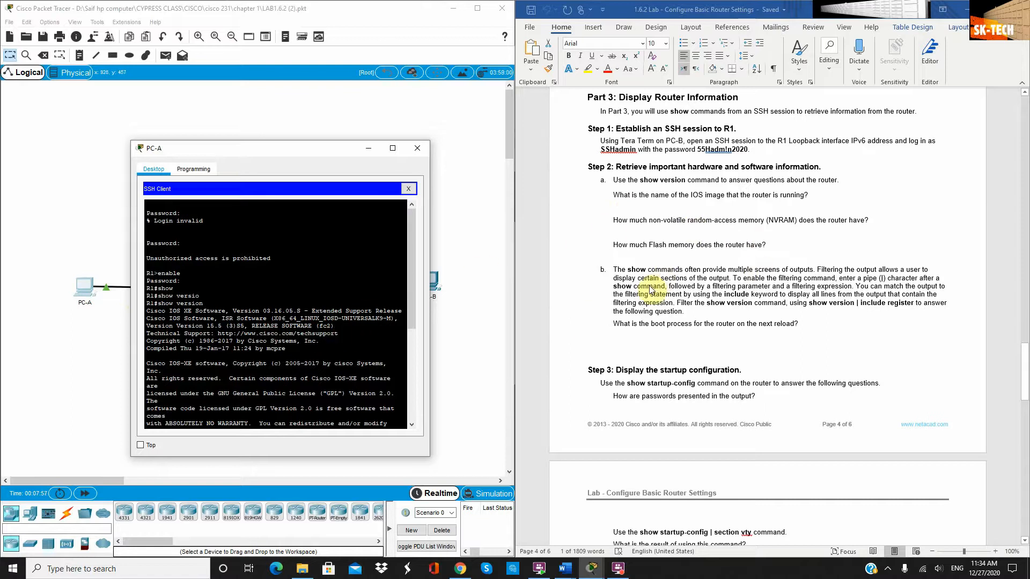
pyautogui.scroll(-1, 652, 288)
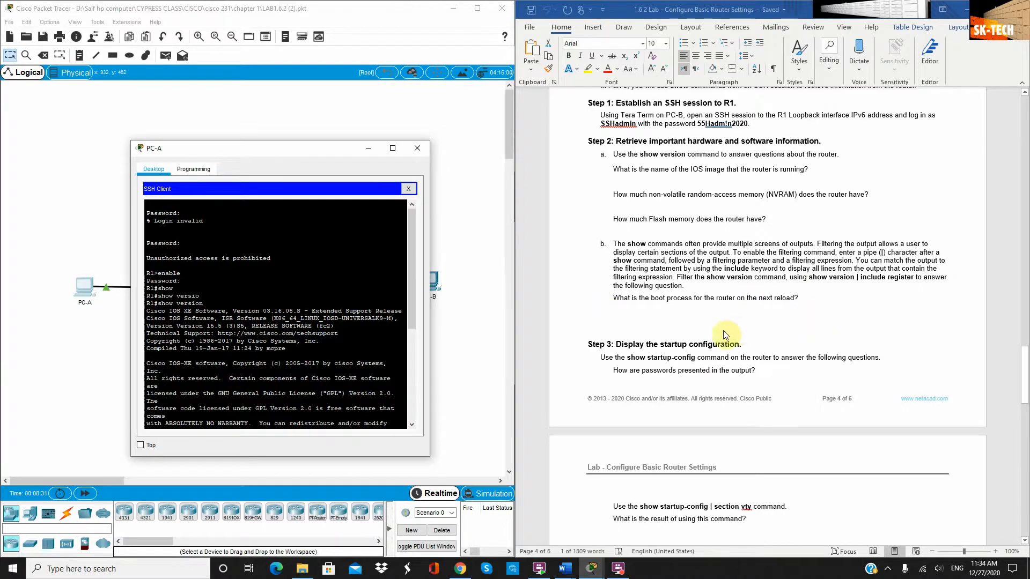
pyautogui.scroll(-1, 694, 334)
pyautogui.scroll(-2, 694, 335)
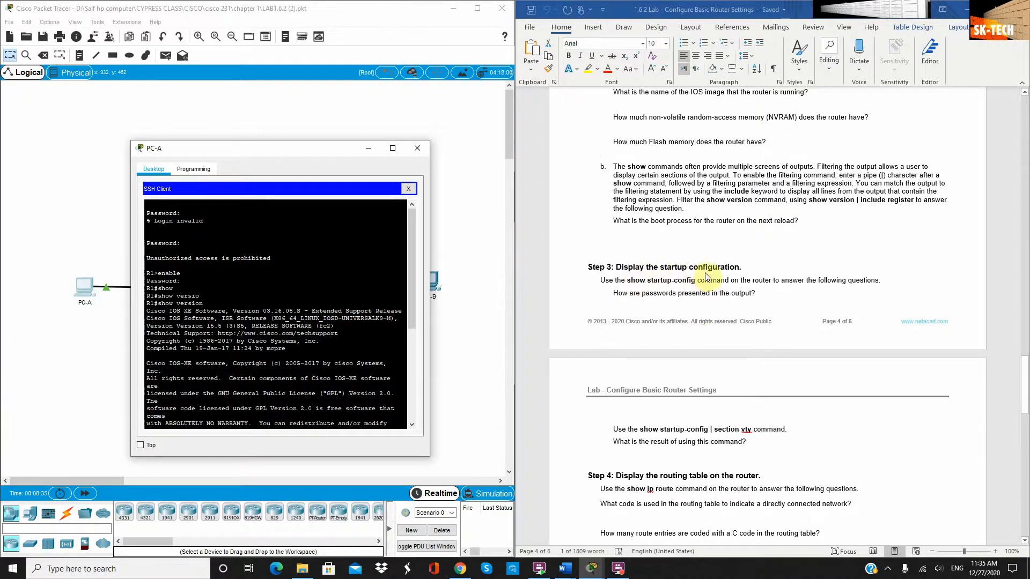
pyautogui.scroll(-8, 316, 400)
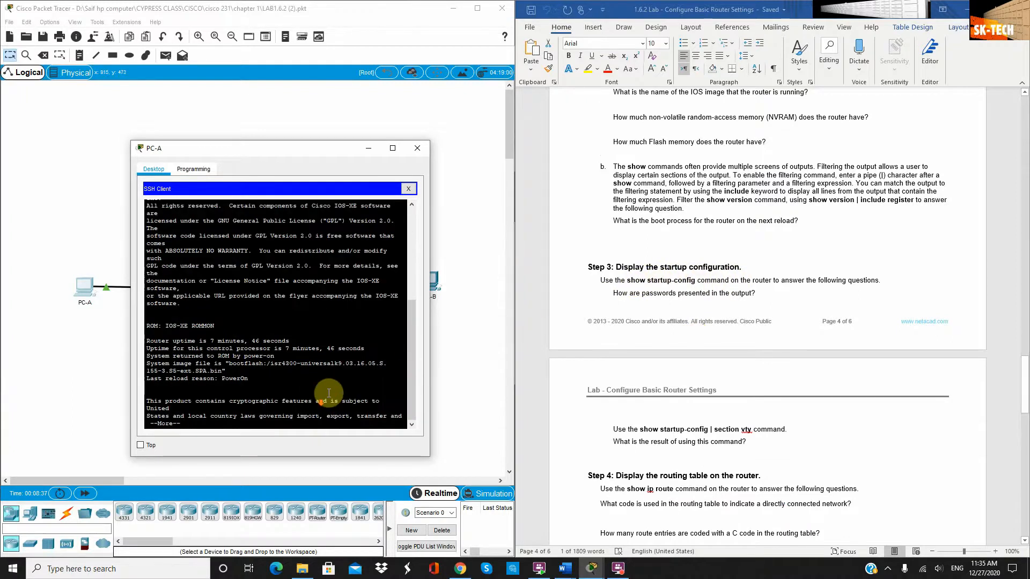
pyautogui.press('space')
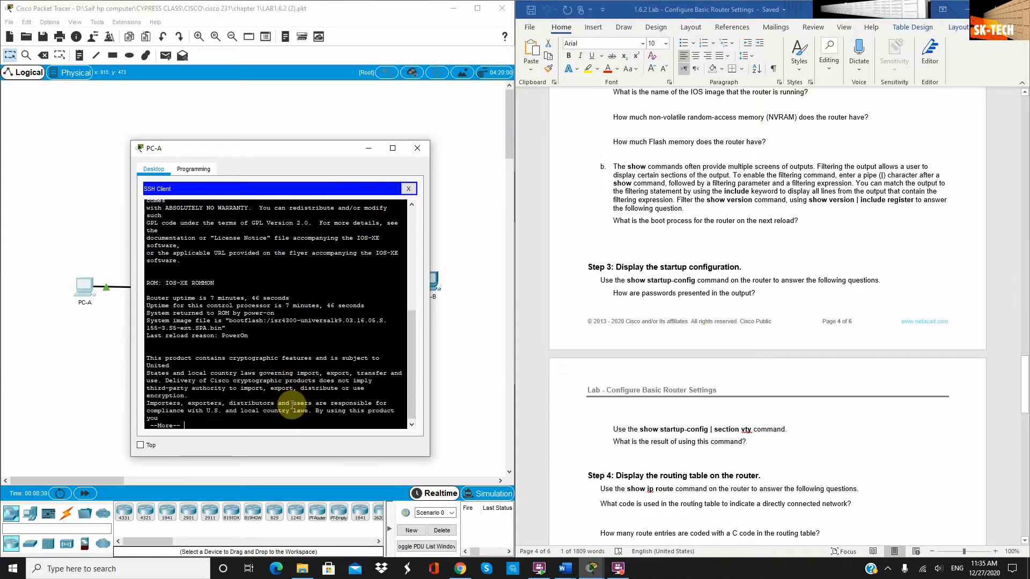
pyautogui.press('space')
pyautogui.press('Return')
pyautogui.press('Return')
pyautogui.press('Return')
pyautogui.press('Return')
pyautogui.press('Return')
pyautogui.press('Return')
pyautogui.press('Return')
pyautogui.press('Return')
pyautogui.press('Return')
pyautogui.press('Return')
pyautogui.press('Return')
pyautogui.press('Return')
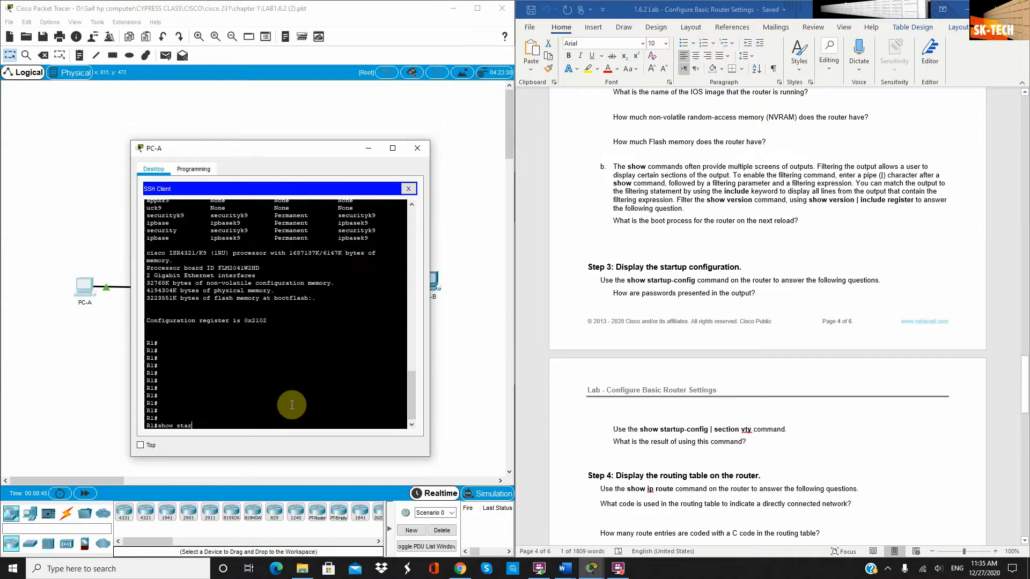
# Run show startup-config and review it, highlighting the encrypted enable secret
pyautogui.write('show star')
pyautogui.press('Tab')
pyautogui.press('Return')
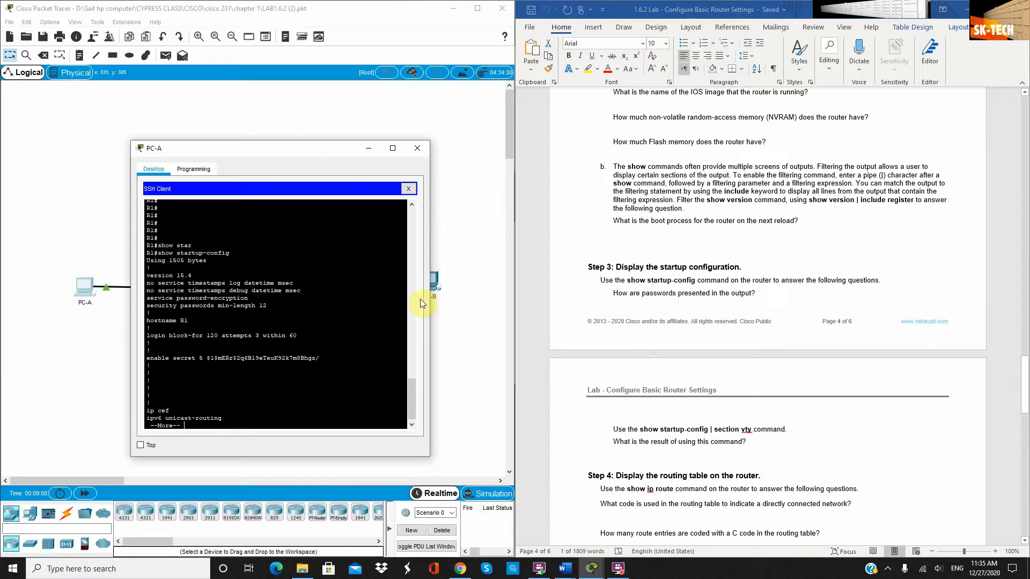
pyautogui.scroll(-1, 322, 322)
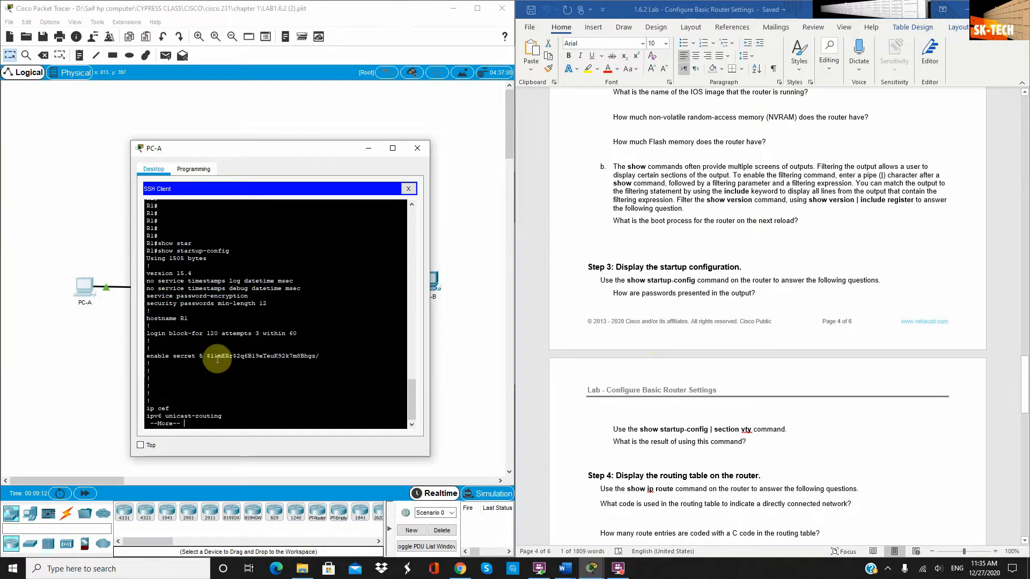
pyautogui.moveTo(208, 356); pyautogui.dragTo(318, 356)
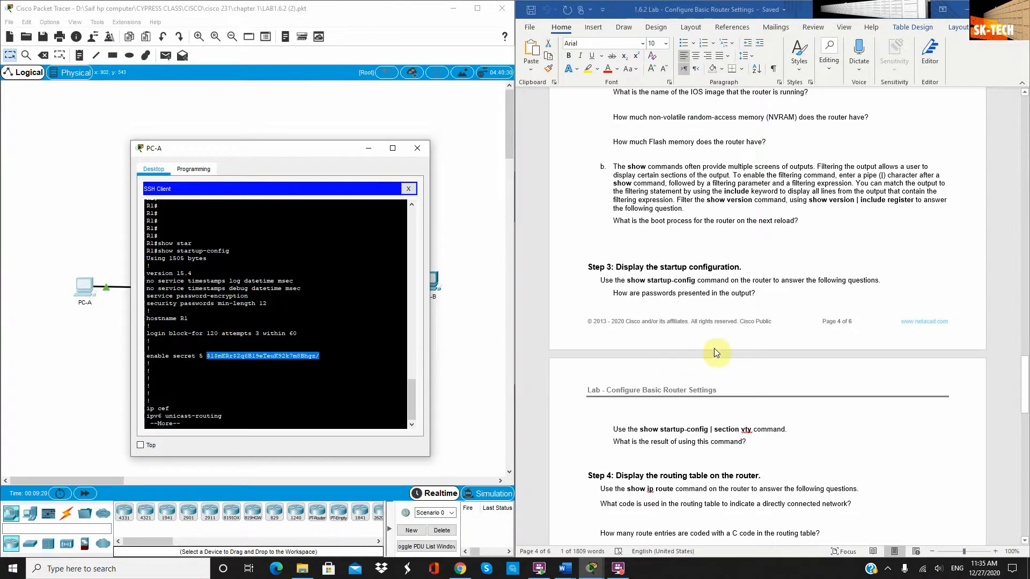
pyautogui.scroll(5, 702, 336)
pyautogui.scroll(20, 702, 335)
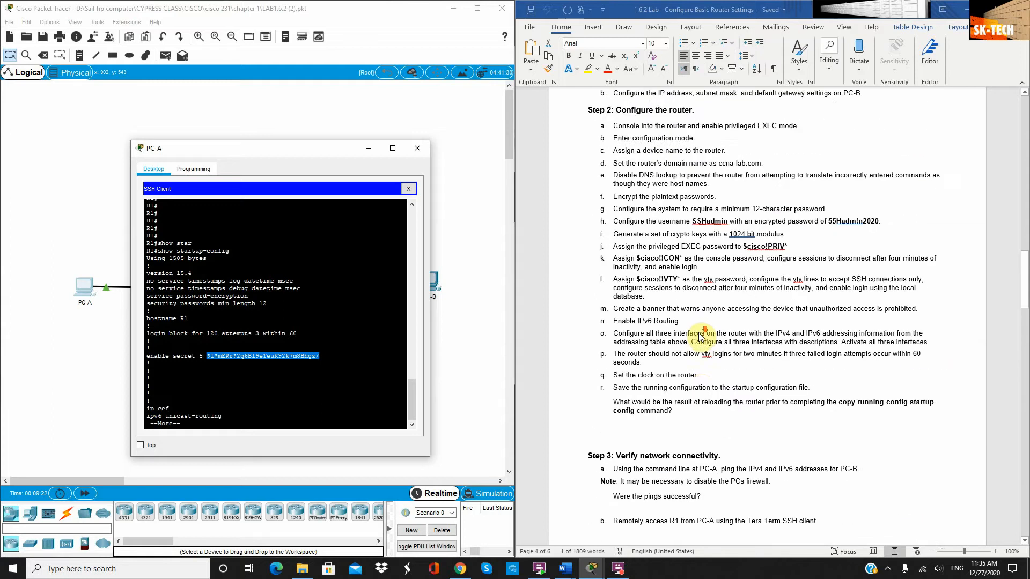
pyautogui.scroll(17, 701, 336)
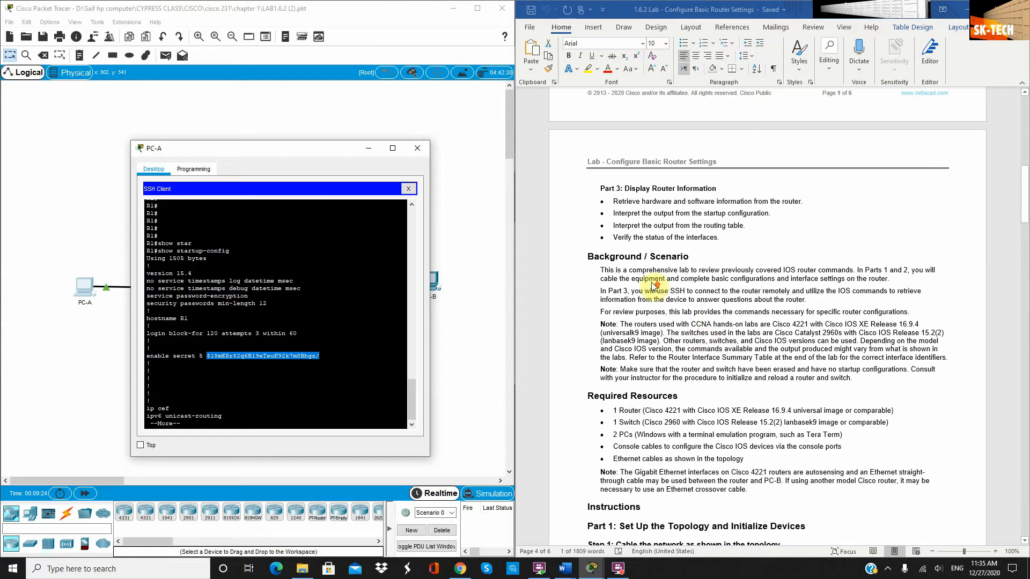
pyautogui.scroll(10, 653, 287)
pyautogui.scroll(-17, 657, 290)
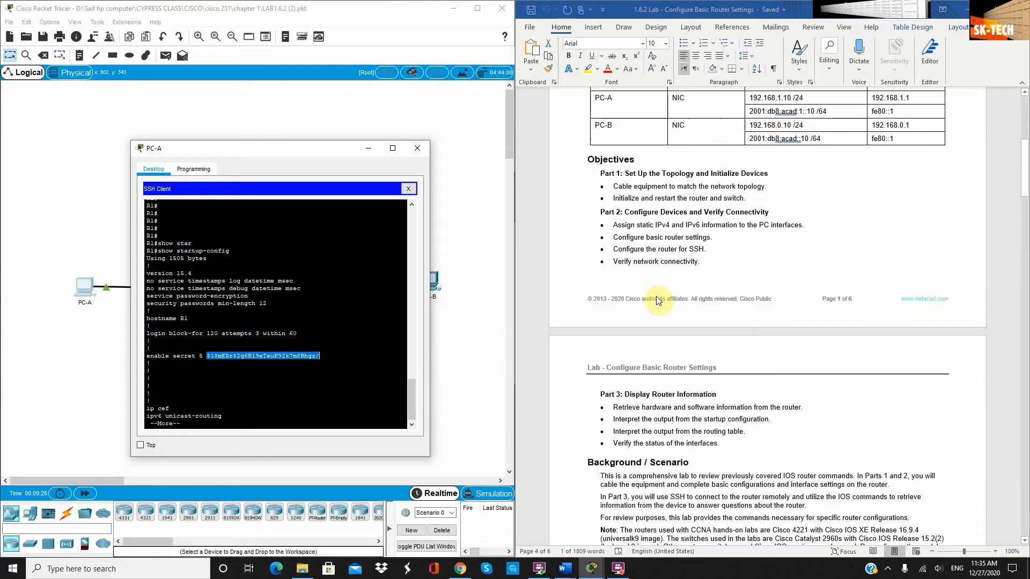
pyautogui.scroll(-18, 660, 312)
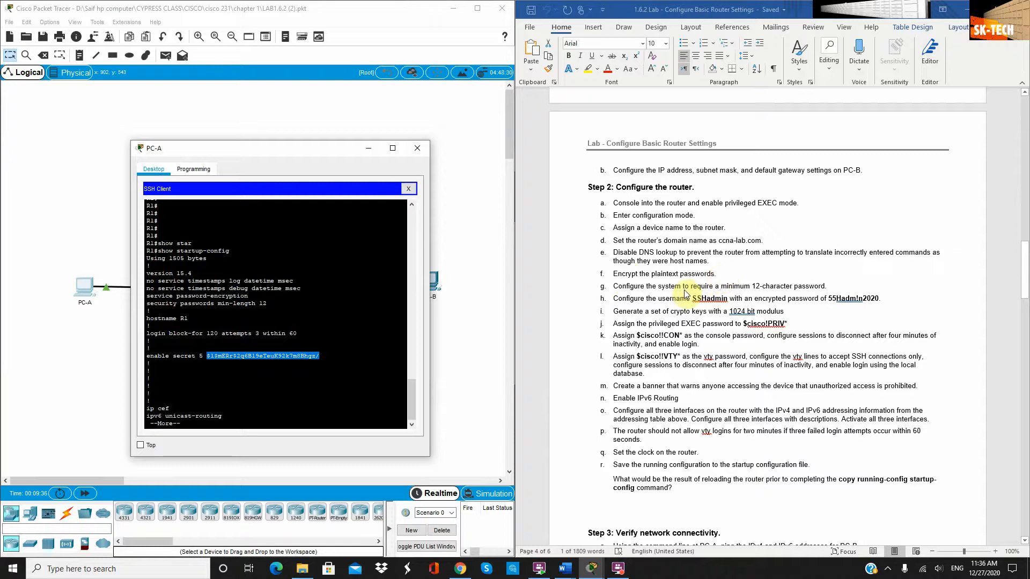
pyautogui.scroll(-15, 686, 301)
pyautogui.scroll(-15, 684, 307)
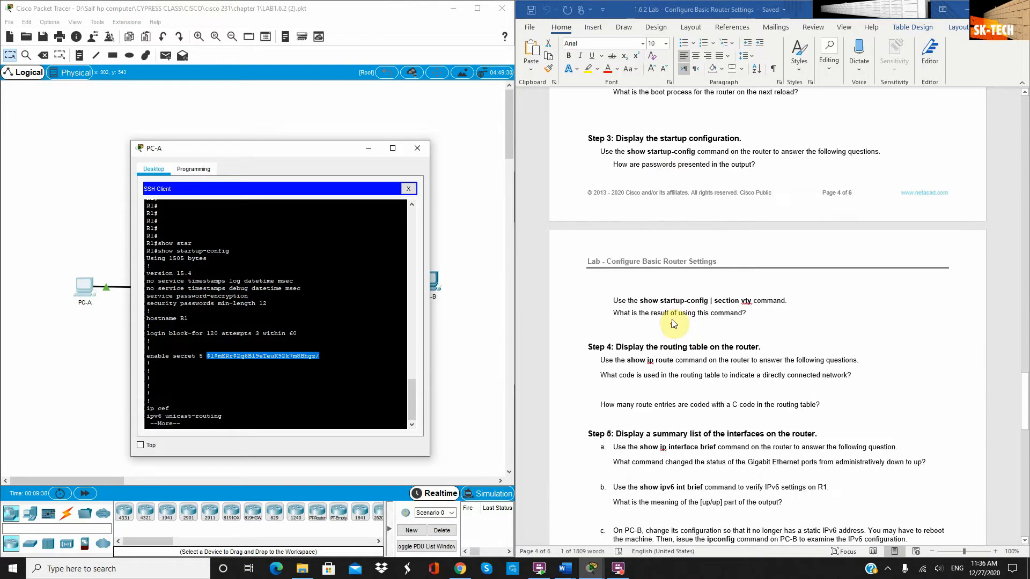
pyautogui.scroll(8, 675, 333)
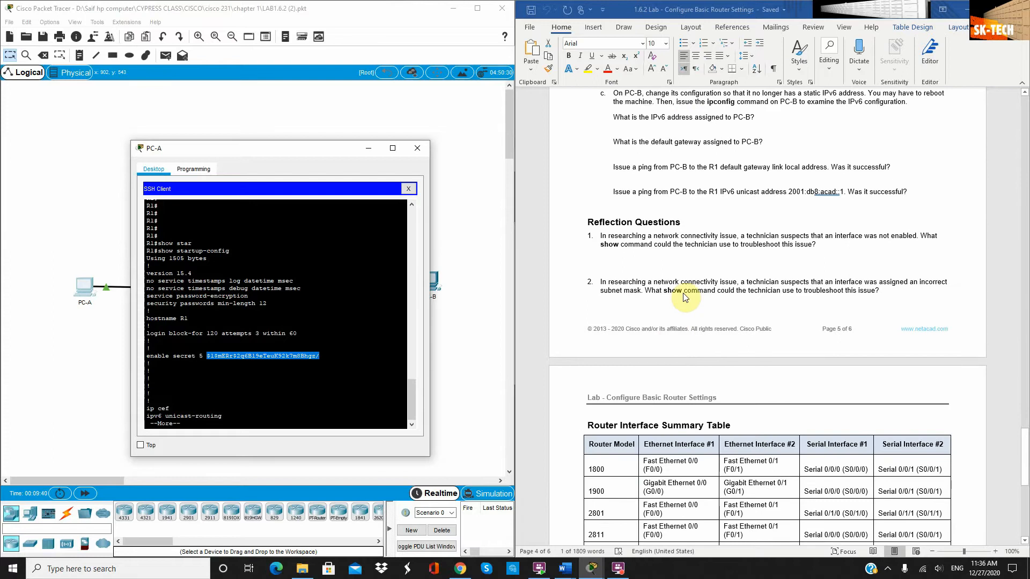
pyautogui.scroll(4, 680, 260)
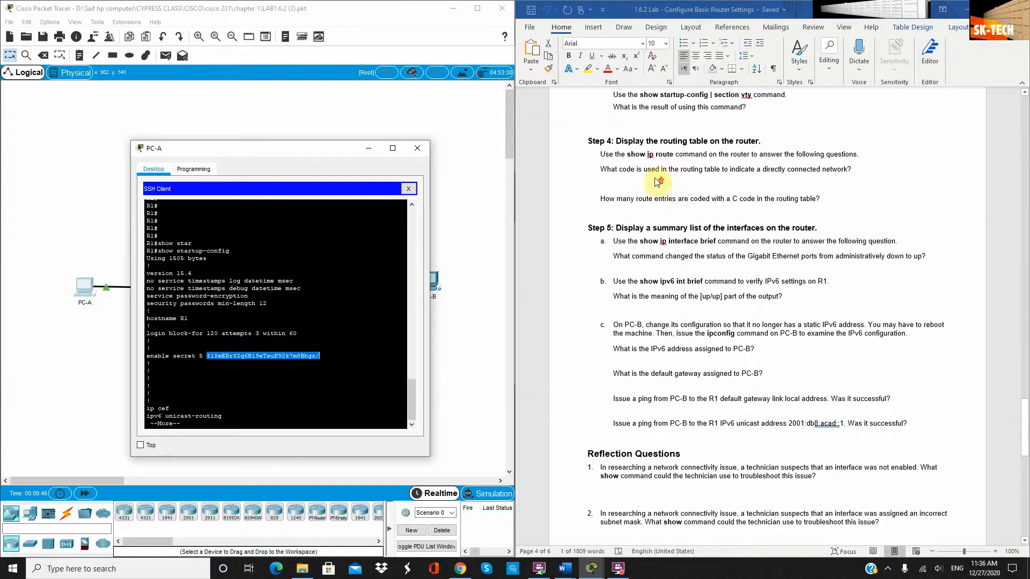
pyautogui.scroll(4, 659, 181)
pyautogui.scroll(3, 720, 217)
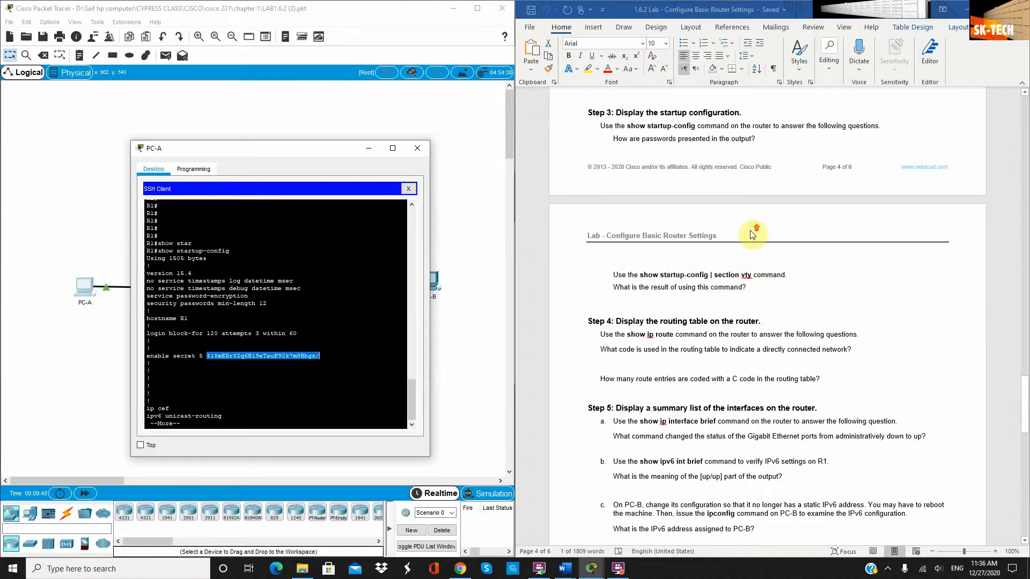
pyautogui.scroll(-3, 676, 231)
pyautogui.scroll(3, 639, 241)
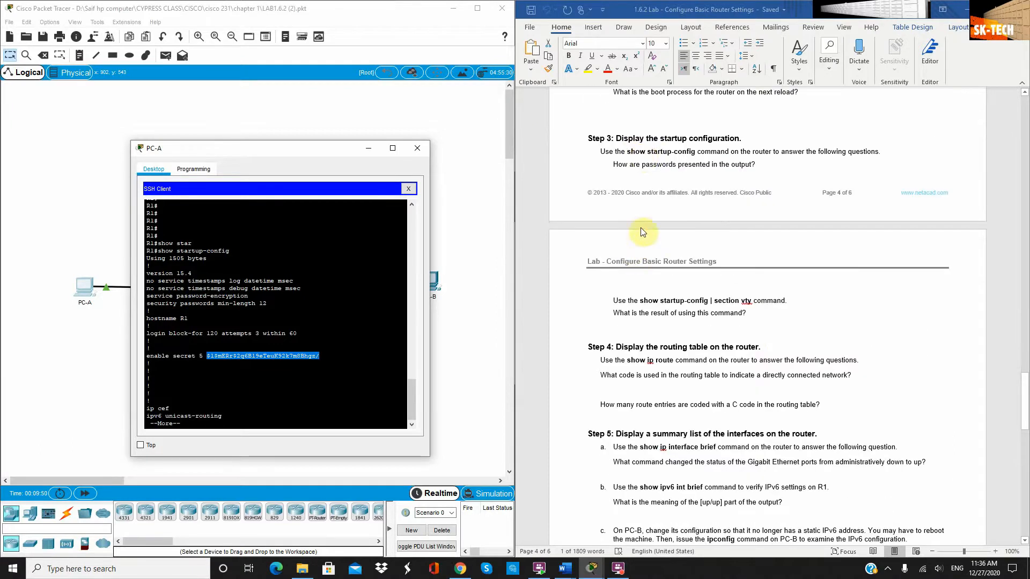
pyautogui.scroll(-1, 714, 167)
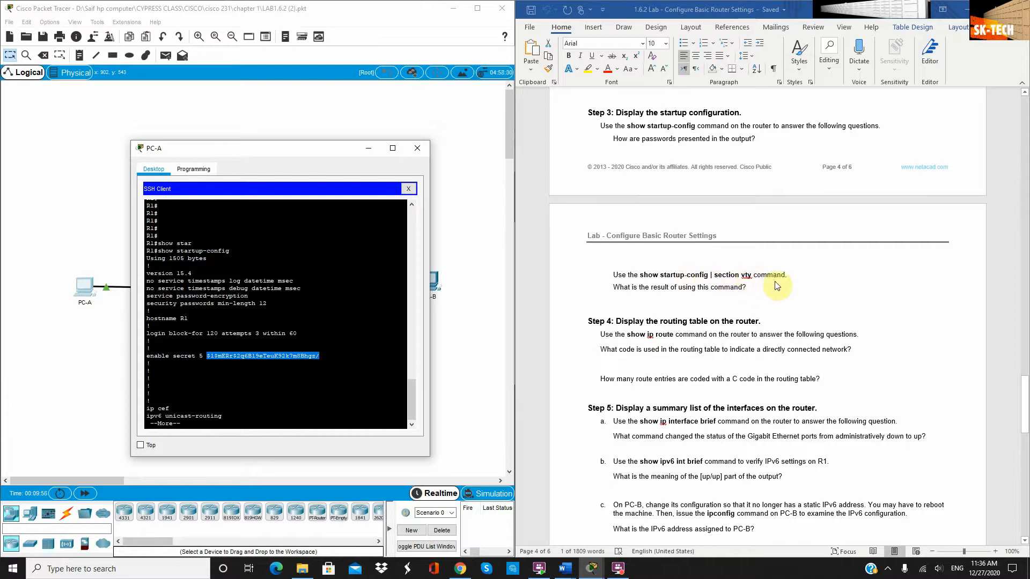
# Page the startup-config through to end, leaving fresh R1# prompts
pyautogui.click(198, 423)
pyautogui.press('space')
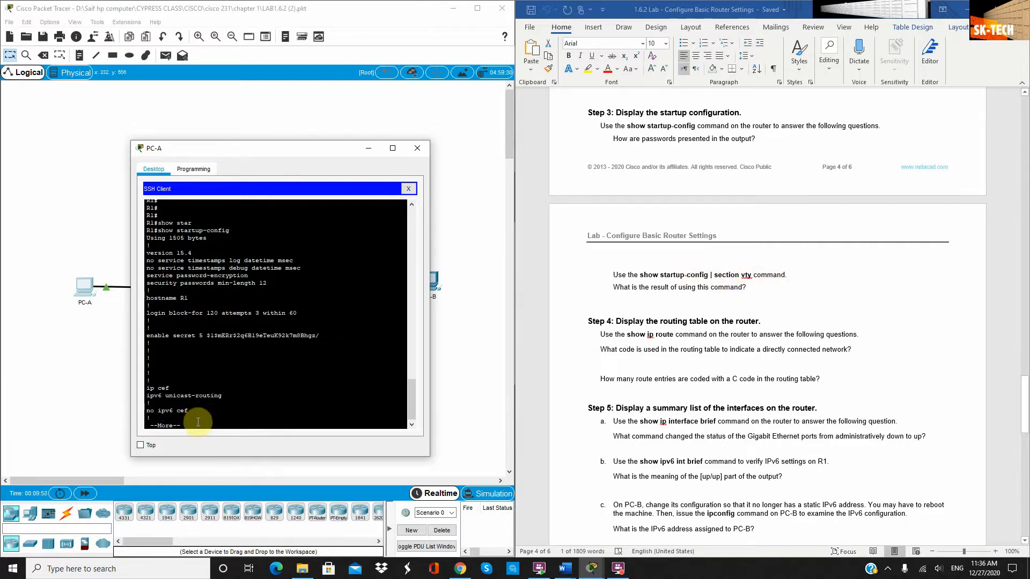
pyautogui.press('Return')
pyautogui.press('Return')
pyautogui.press('Return')
pyautogui.press('Return')
pyautogui.press('Return')
pyautogui.press('Return')
pyautogui.press('Return')
pyautogui.press('Return')
pyautogui.press('Return')
pyautogui.press('Return')
pyautogui.press('Return')
pyautogui.press('Return')
pyautogui.press('Return')
pyautogui.press('Return')
pyautogui.press('Return')
pyautogui.press('Return')
pyautogui.press('Return')
pyautogui.press('Return')
pyautogui.press('Return')
pyautogui.press('Return')
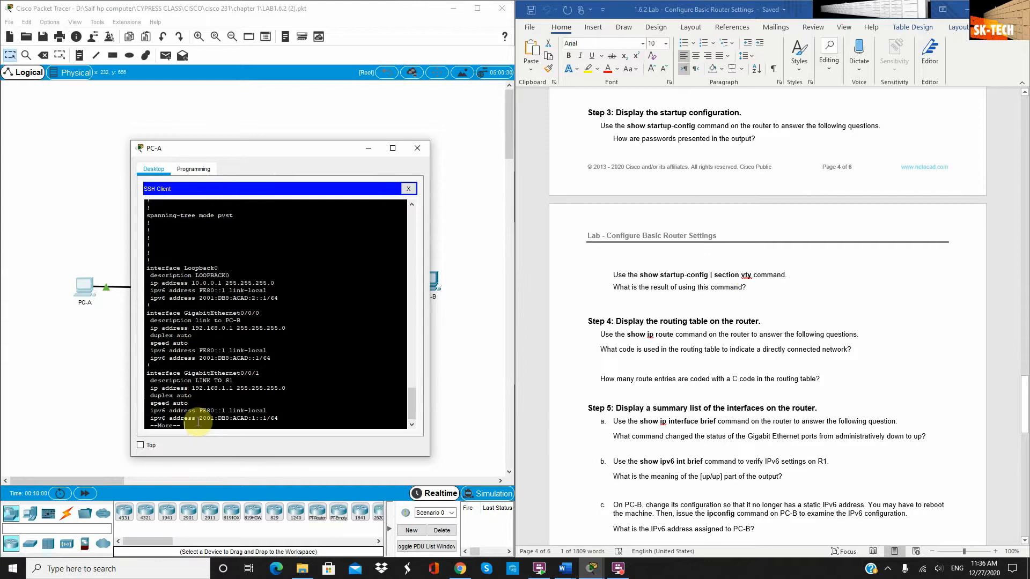
pyautogui.press('Return')
pyautogui.press('Return')
pyautogui.press('Return')
pyautogui.press('Return')
pyautogui.press('Return')
pyautogui.press('Return')
pyautogui.press('Return')
pyautogui.press('Return')
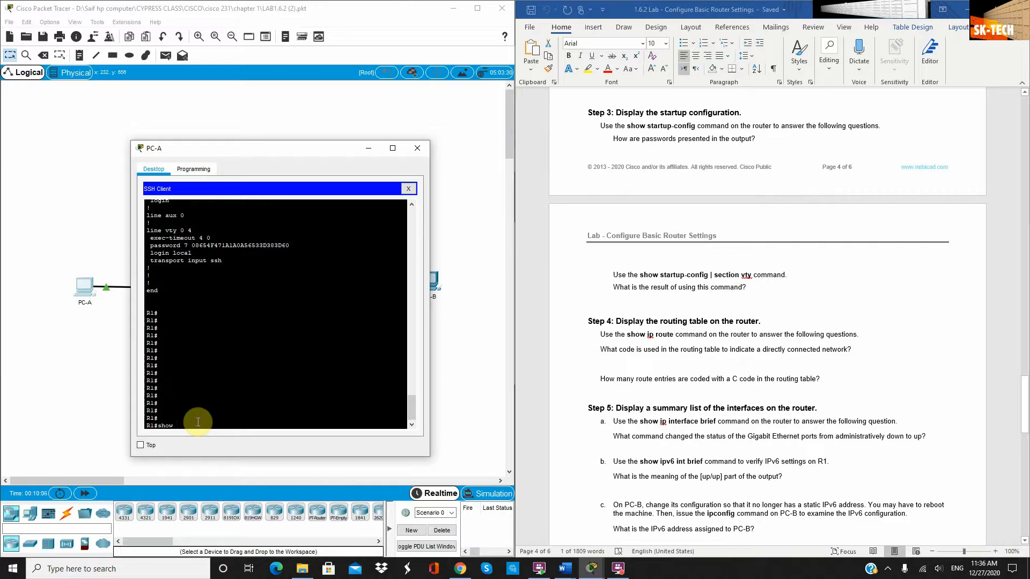
# Run show startup-config | section vty on R1, which returns an invalid-input error
pyautogui.write('show star')
pyautogui.press('Tab')
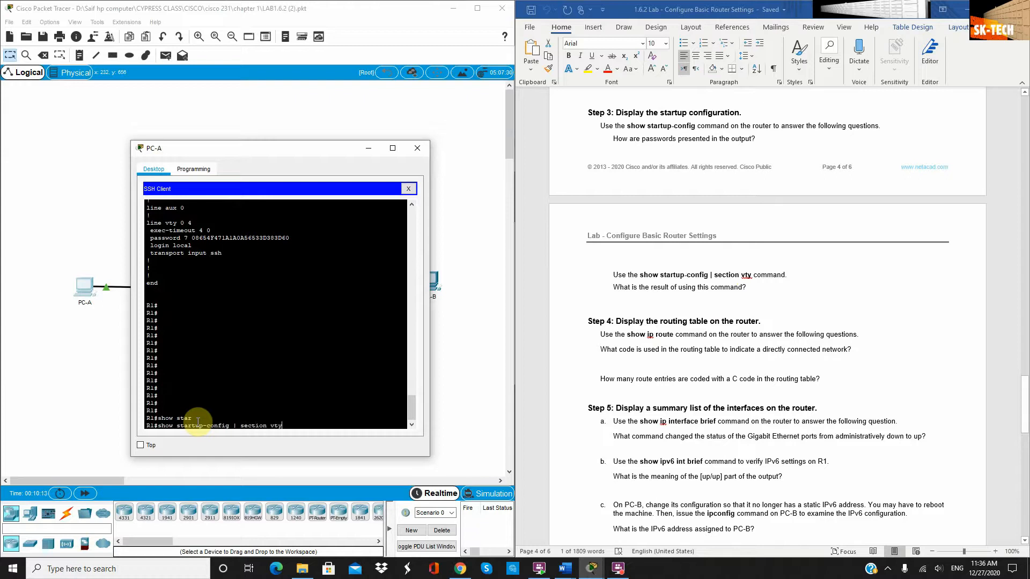
pyautogui.press('Return')
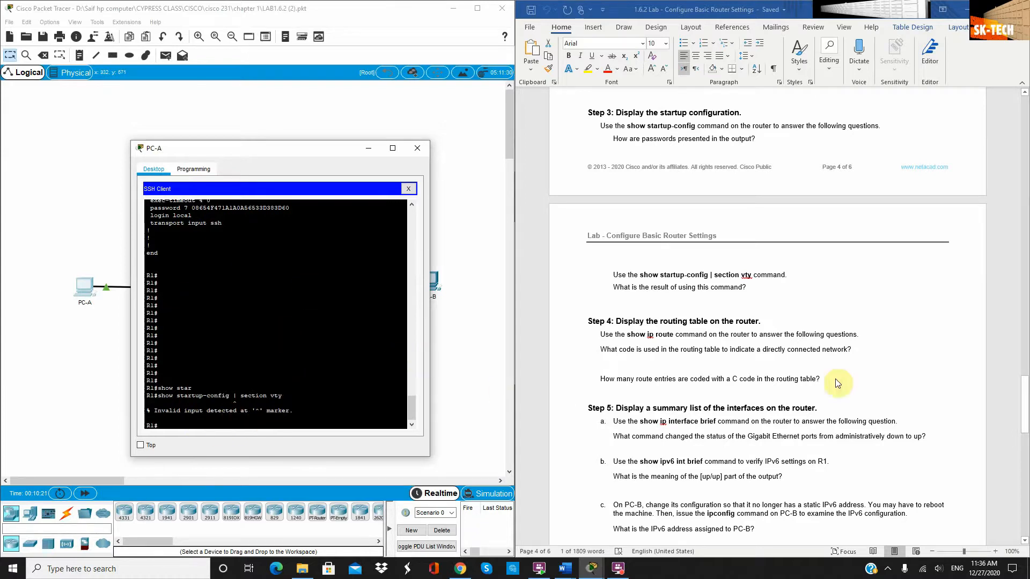
pyautogui.scroll(-2, 829, 327)
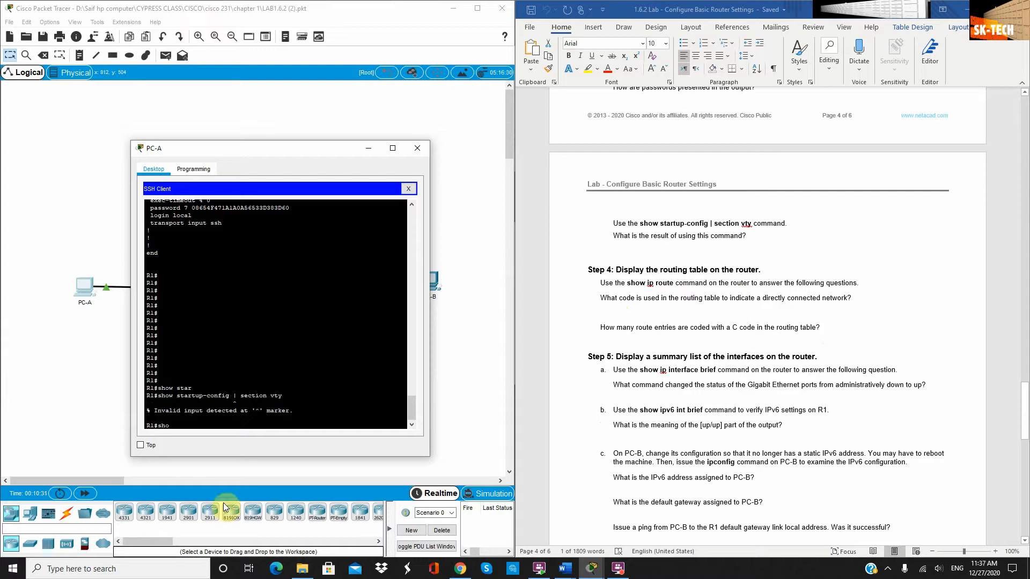
# Run show ip route, highlighting the C connected code and GigabitEthernet0/0/1 in the output
pyautogui.write('w ip route')
pyautogui.press('Return')
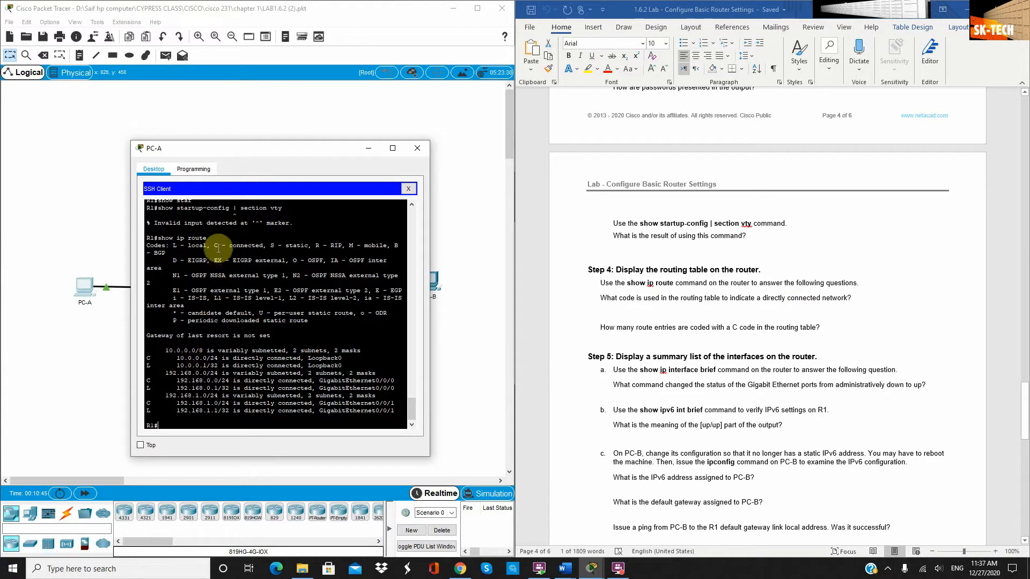
pyautogui.moveTo(219, 245); pyautogui.dragTo(263, 247)
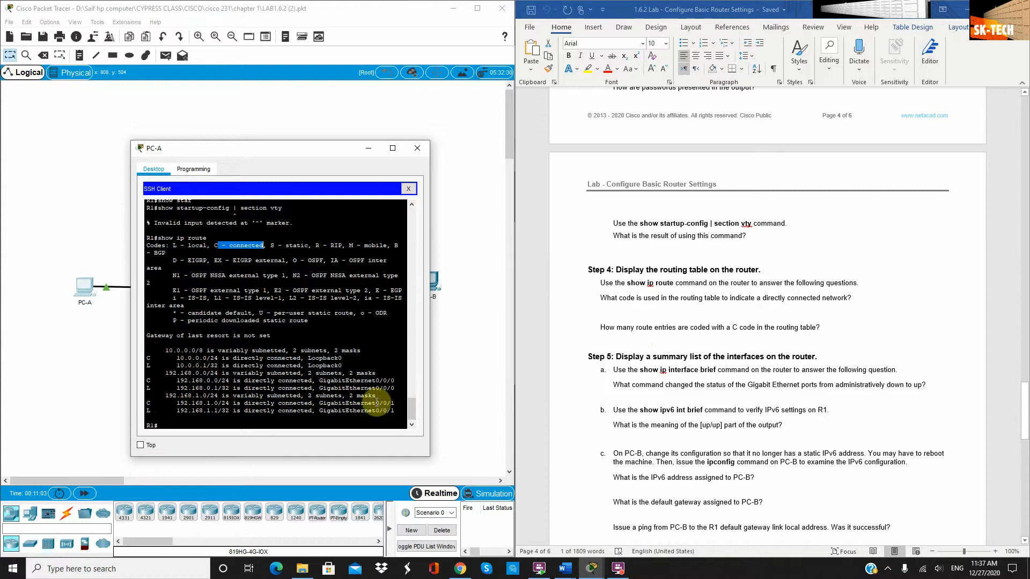
pyautogui.moveTo(320, 403); pyautogui.dragTo(392, 401)
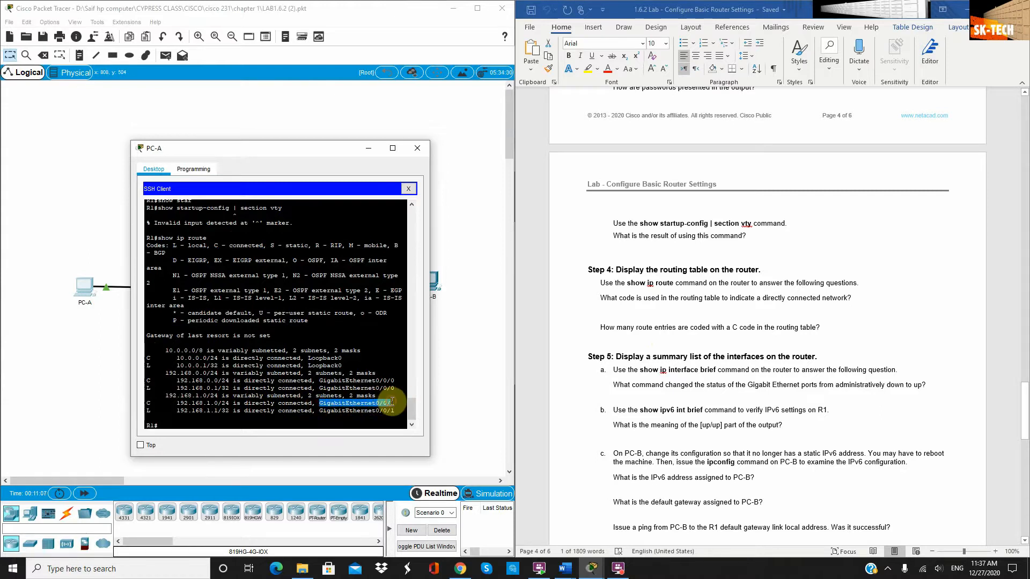
pyautogui.scroll(-2, 713, 383)
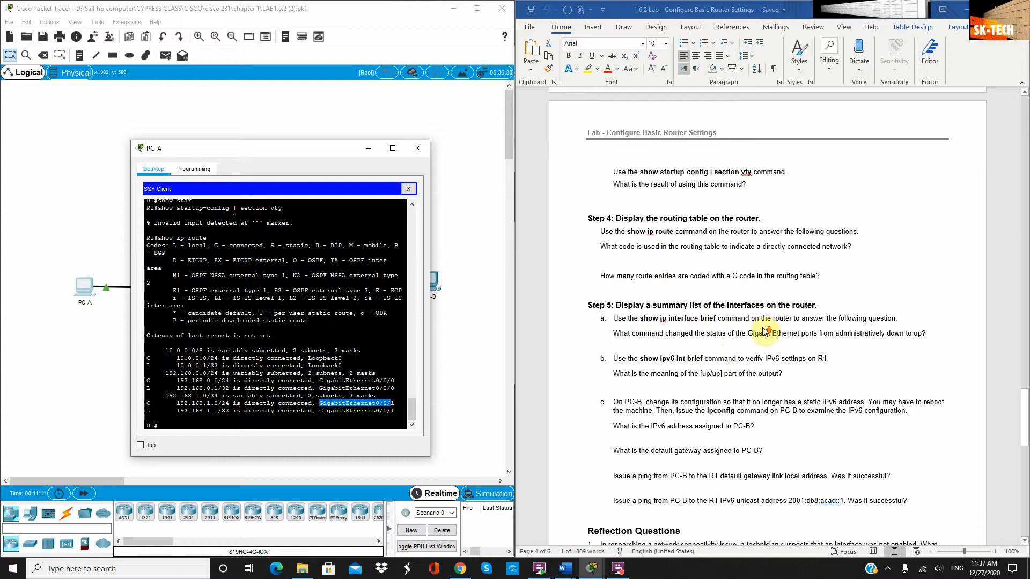
pyautogui.scroll(-1, 767, 329)
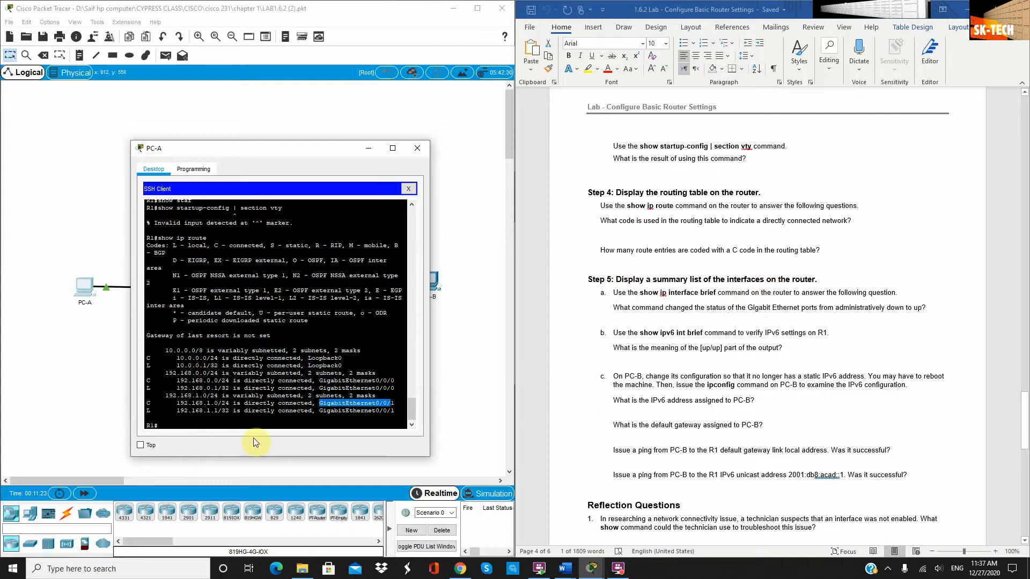
pyautogui.click(240, 422)
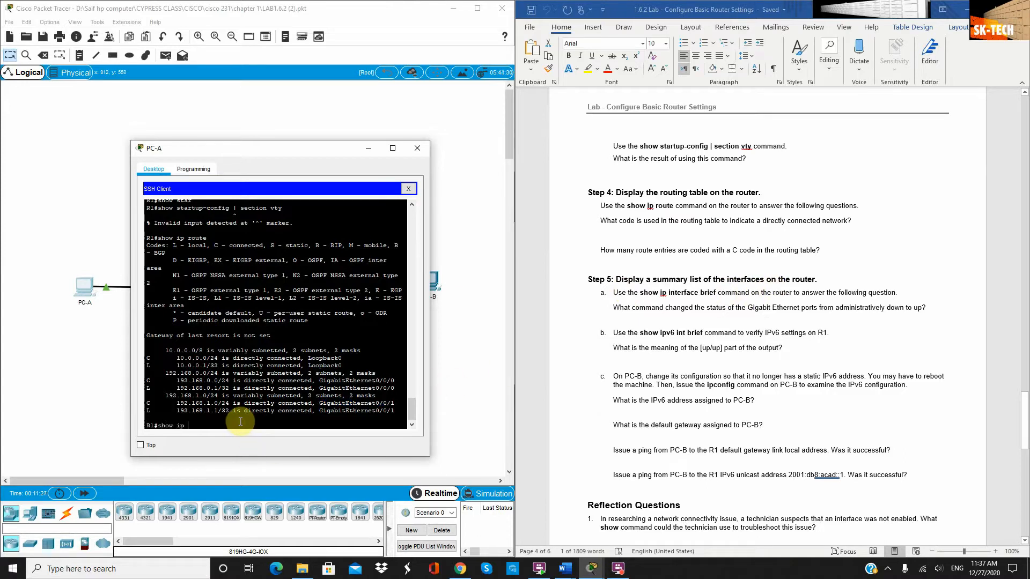
# Display R1's IPv4 interface summary with show ip interface brief
pyautogui.write('show ip inter')
pyautogui.press('Tab')
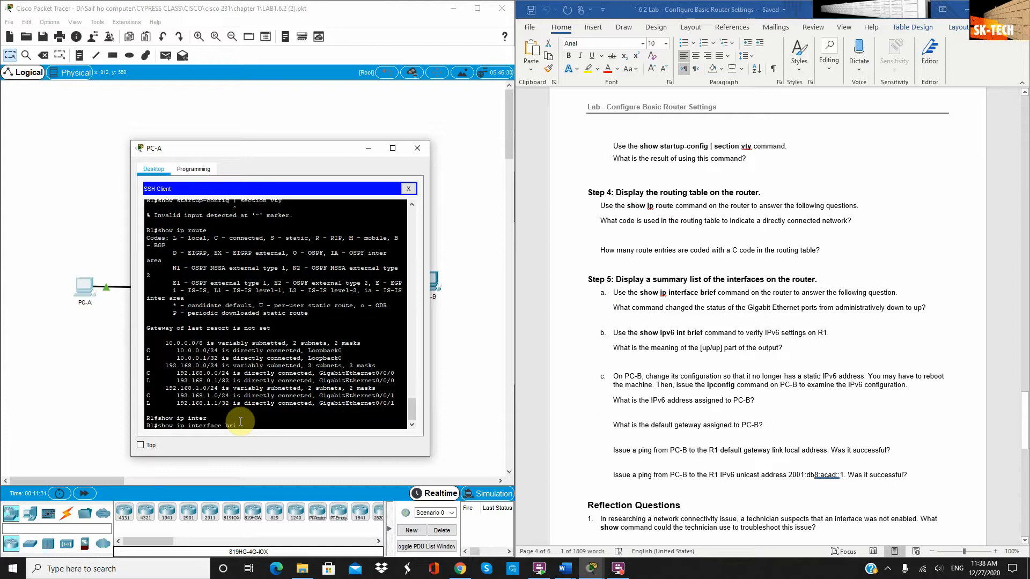
pyautogui.press('Return')
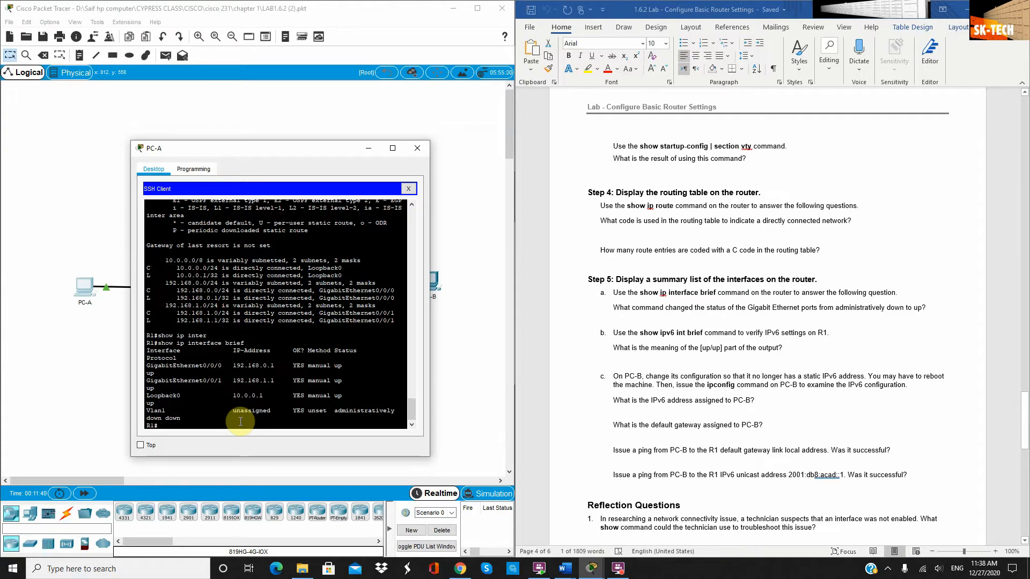
# Run show ipv6 interface brief on R1, then close PC-A's window
pyautogui.press('Up')
pyautogui.write('v6 interface brief')
pyautogui.press('Return')
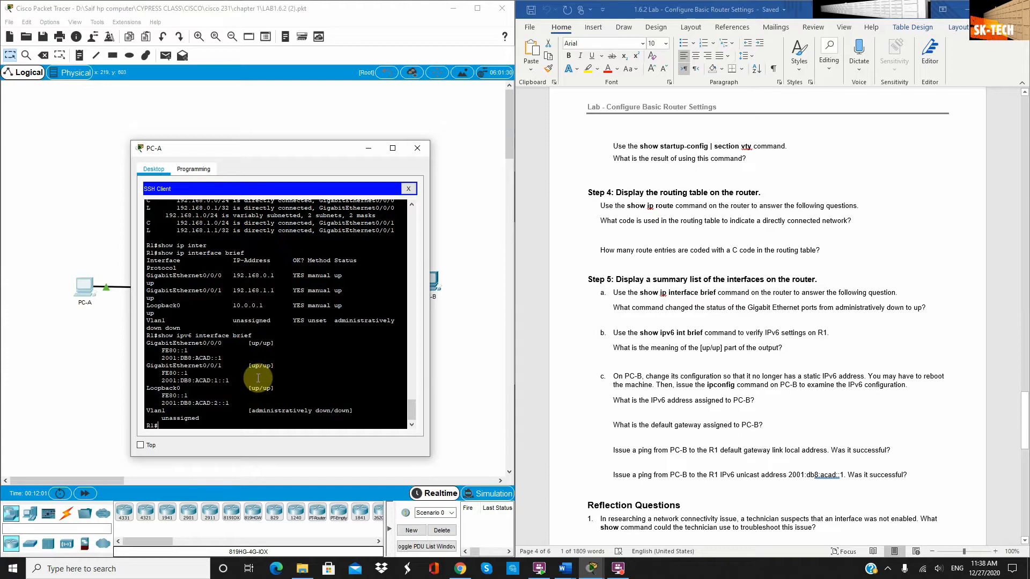
pyautogui.scroll(-1, 763, 386)
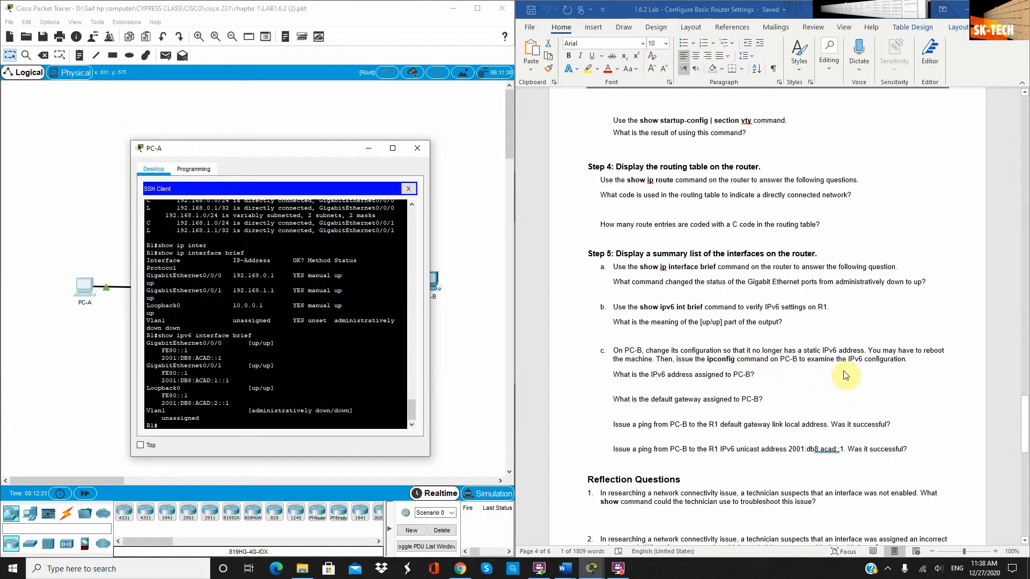
pyautogui.click(420, 149)
# Open PC-B and switch its IPv6 configuration to Automatic
pyautogui.click(429, 281)
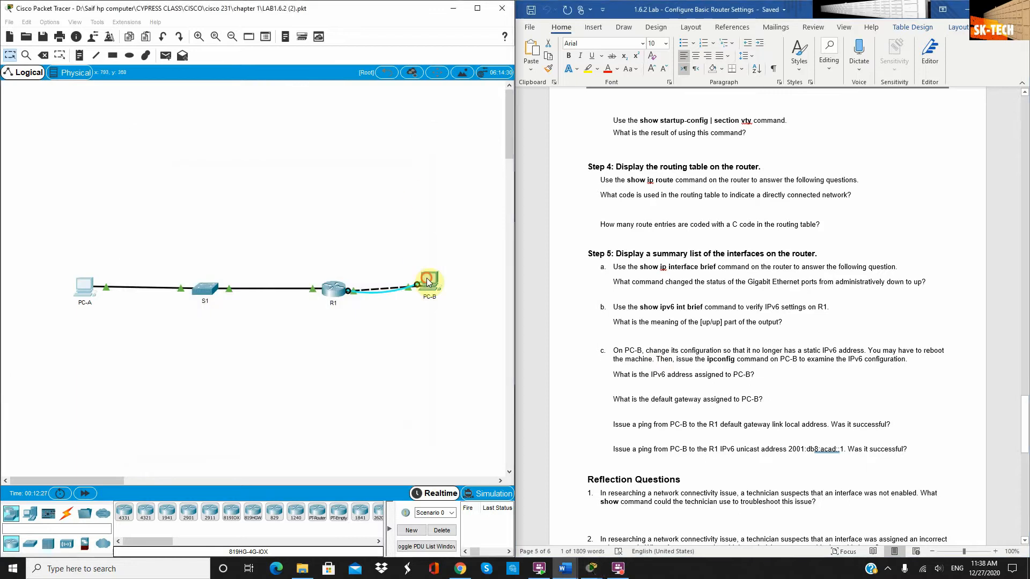
pyautogui.moveTo(476, 121); pyautogui.dragTo(284, 100)
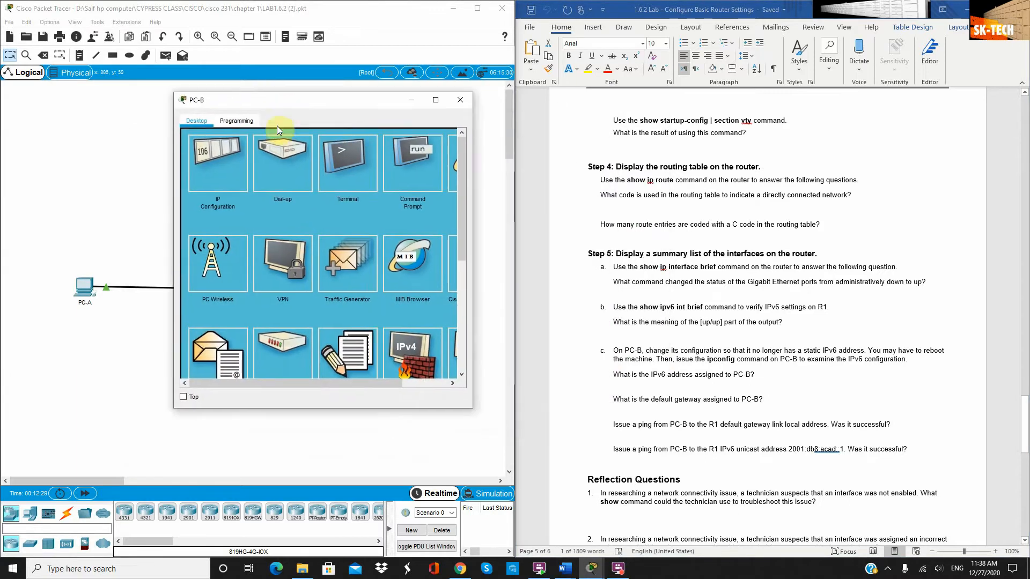
pyautogui.click(213, 177)
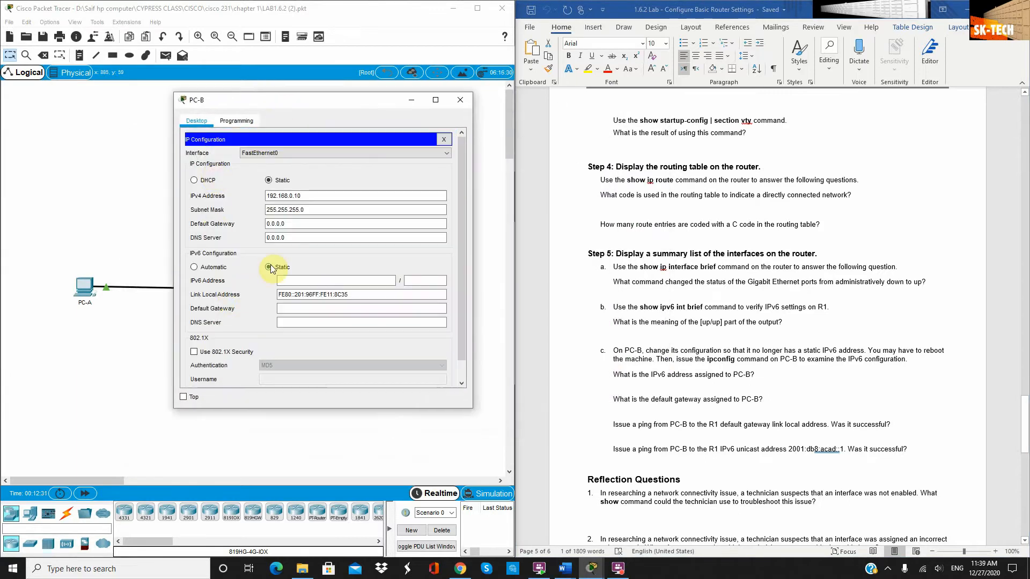
pyautogui.click(194, 267)
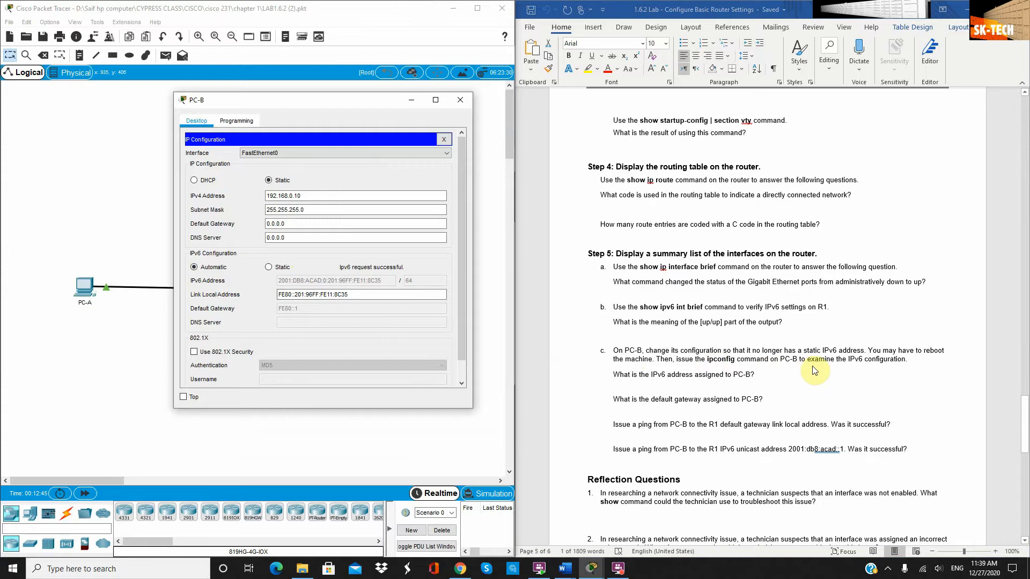
# Close PC-B's IP Configuration and open its Command Prompt
pyautogui.click(444, 140)
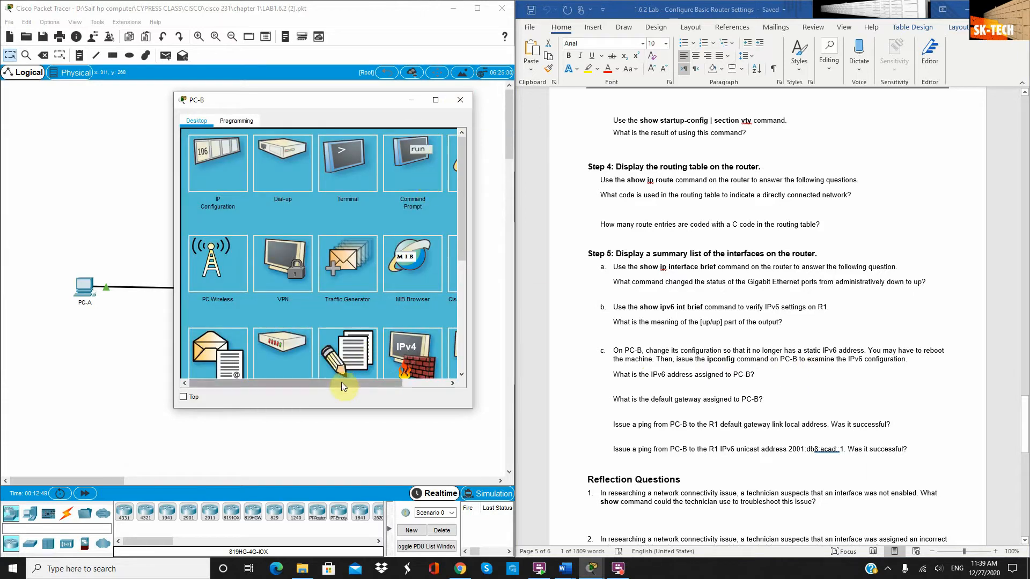
pyautogui.moveTo(341, 382); pyautogui.dragTo(387, 382)
pyautogui.click(359, 151)
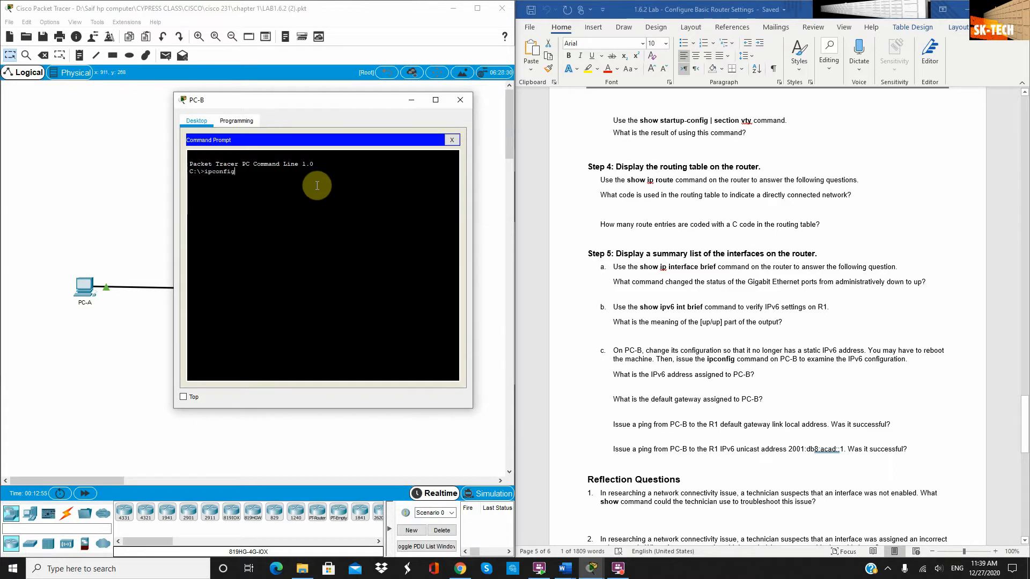
# Run ipconfig on PC-B and highlight its IPv6 address and default gateway FE80::1
pyautogui.write('ipconfig')
pyautogui.press('Return')
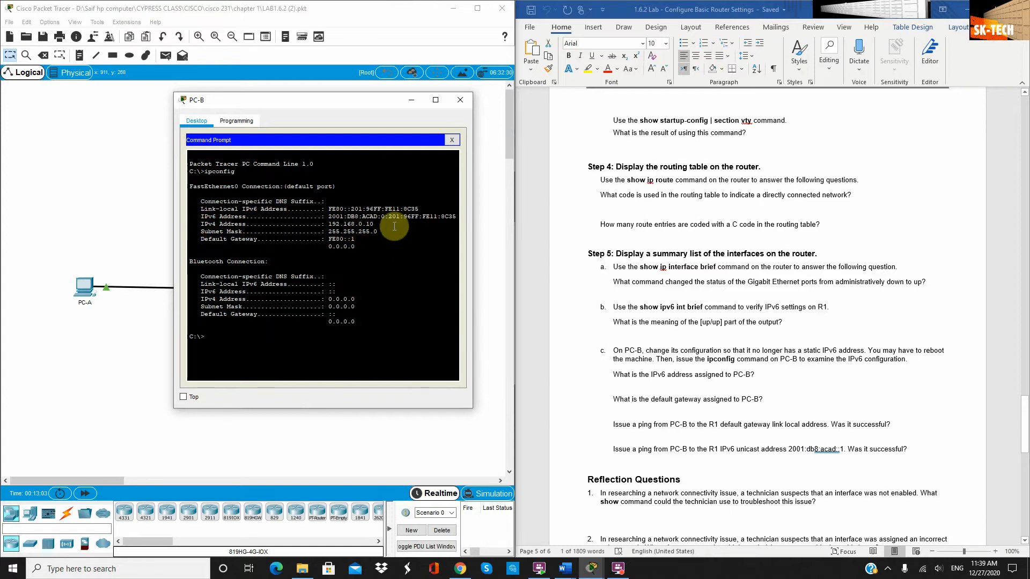
pyautogui.moveTo(394, 227); pyautogui.dragTo(193, 214)
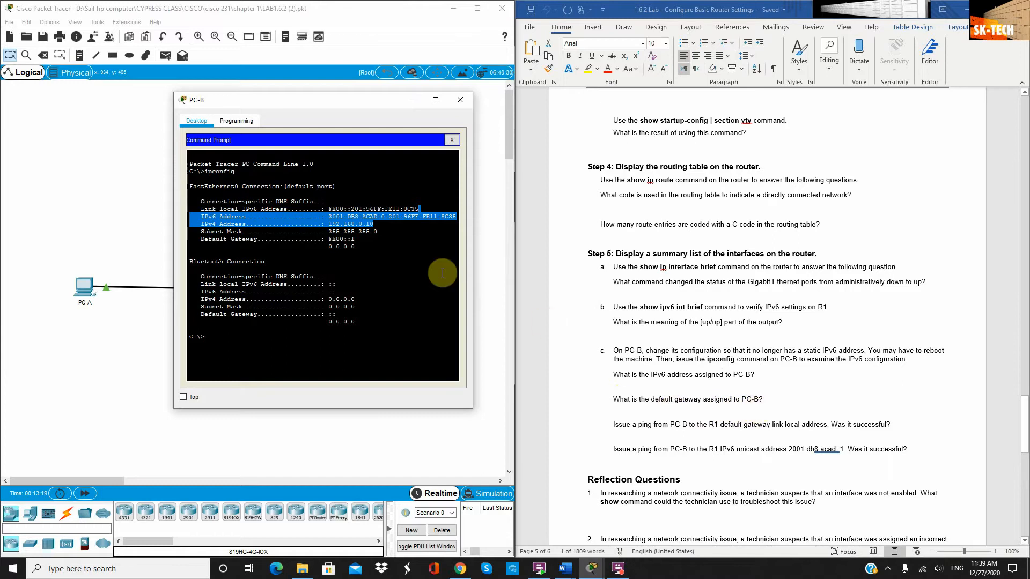
pyautogui.moveTo(356, 239); pyautogui.dragTo(324, 238)
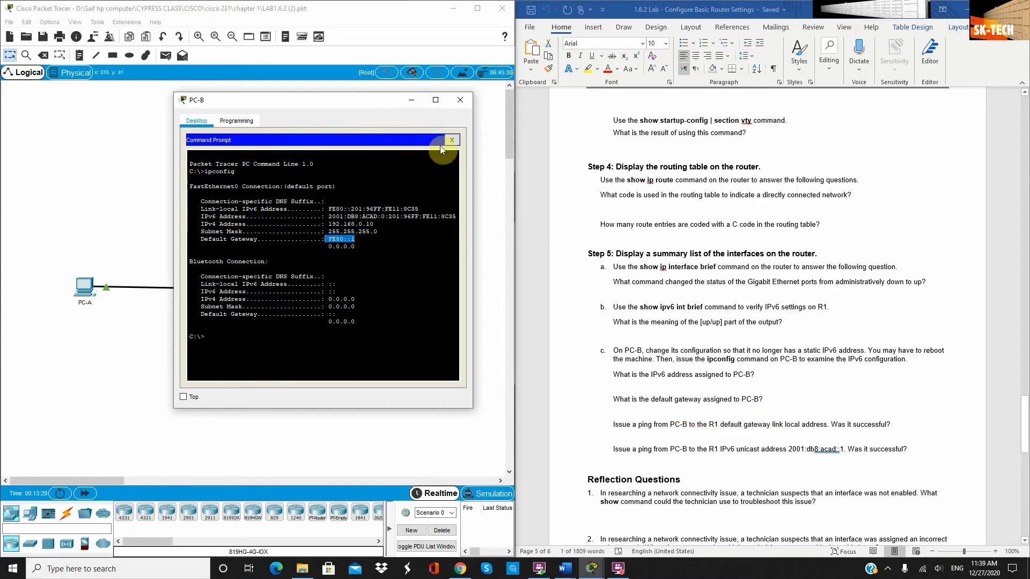
pyautogui.click(252, 337)
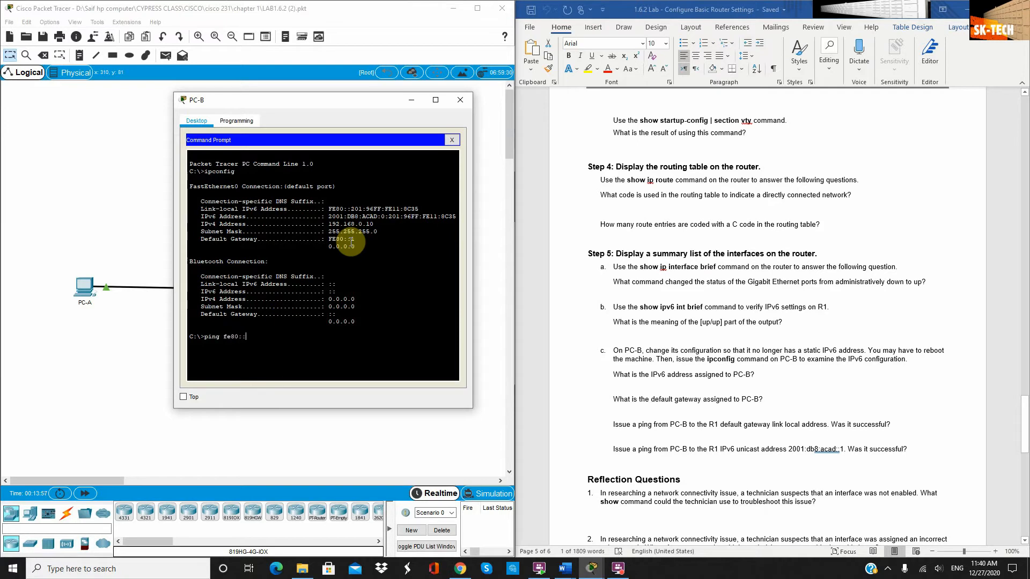
# Ping R1 at fe80::1, then copy 2001:db8:acad::1 from the Word handout
pyautogui.write('1')
pyautogui.press('Return')
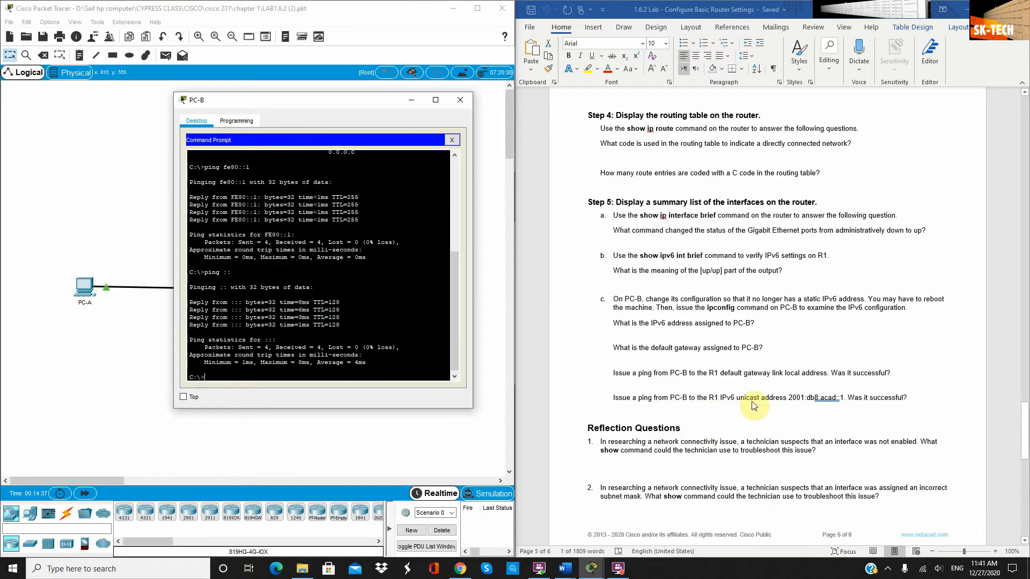
pyautogui.click(842, 397)
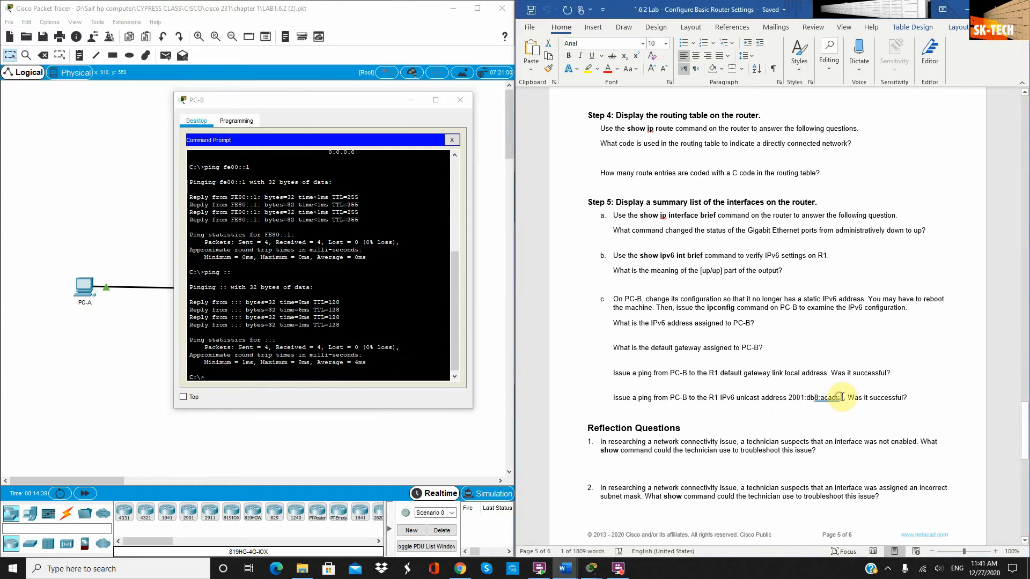
pyautogui.moveTo(842, 397); pyautogui.dragTo(796, 398)
pyautogui.rightClick(796, 398)
pyautogui.click(835, 230)
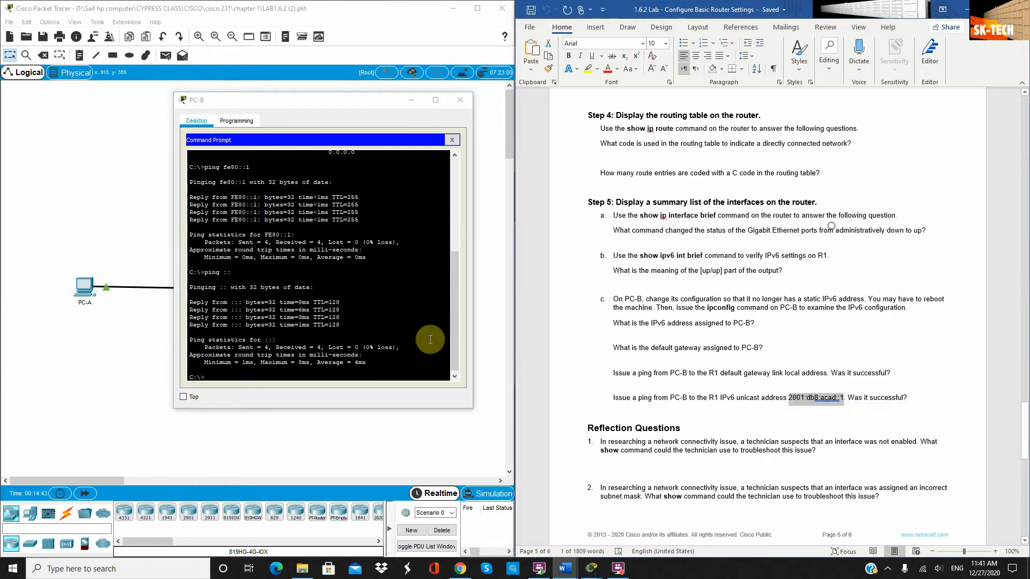
# Ping 2001:db8:acad::1 from PC-B's Command Prompt, getting 0% loss
pyautogui.click(277, 379)
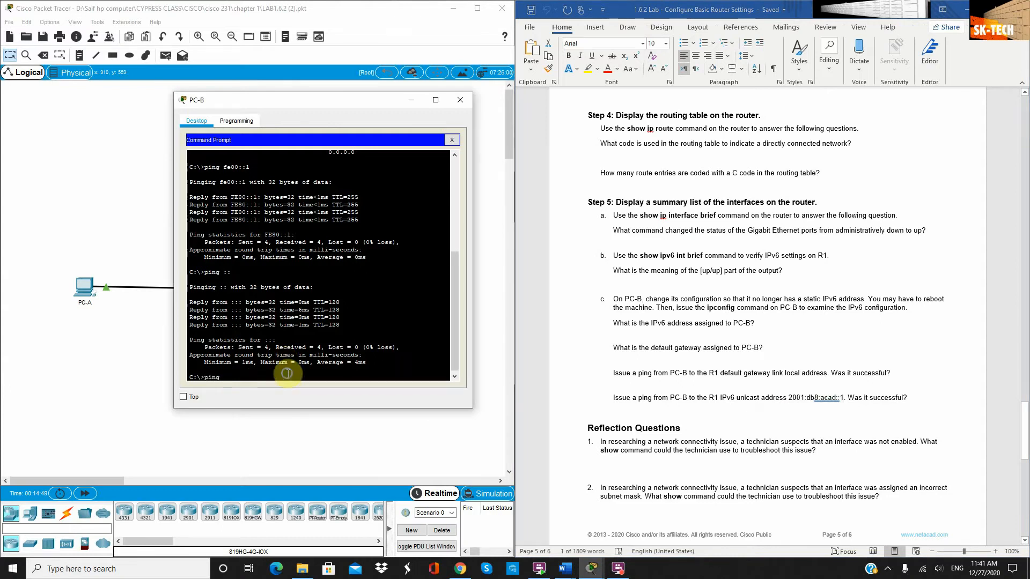
pyautogui.write('ping')
pyautogui.hotkey('ctrl', 'v')
pyautogui.press('Return')
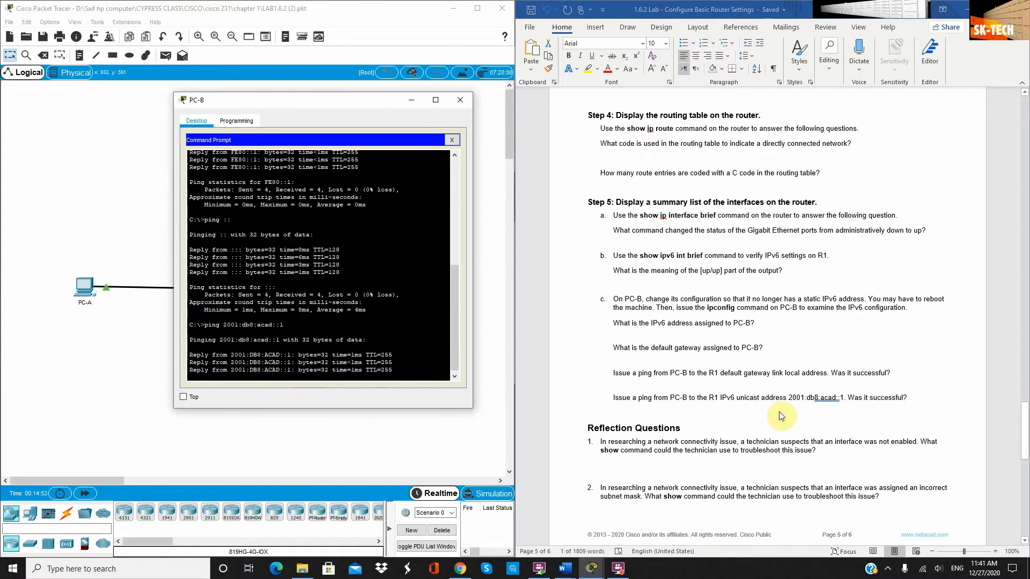
pyautogui.scroll(-3, 780, 416)
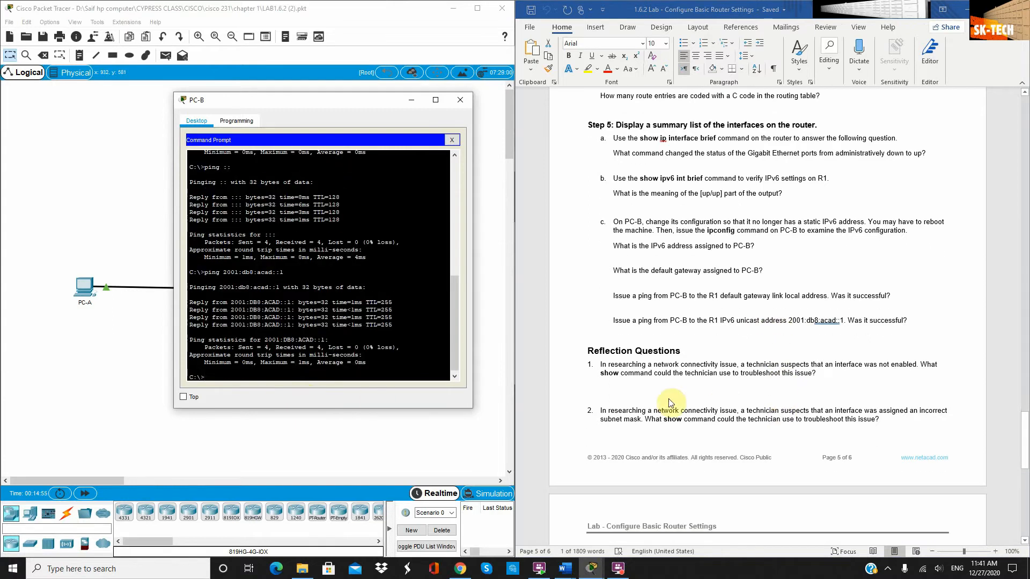
pyautogui.scroll(-1, 695, 376)
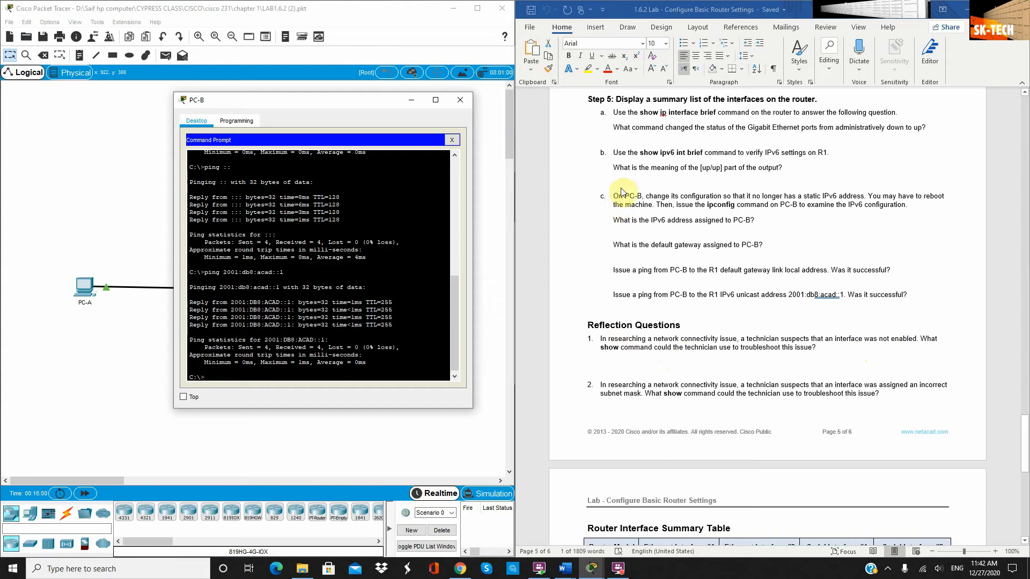
# Select 'show ip interface brief' in the Word handout and scroll back to page 1
pyautogui.click(718, 112)
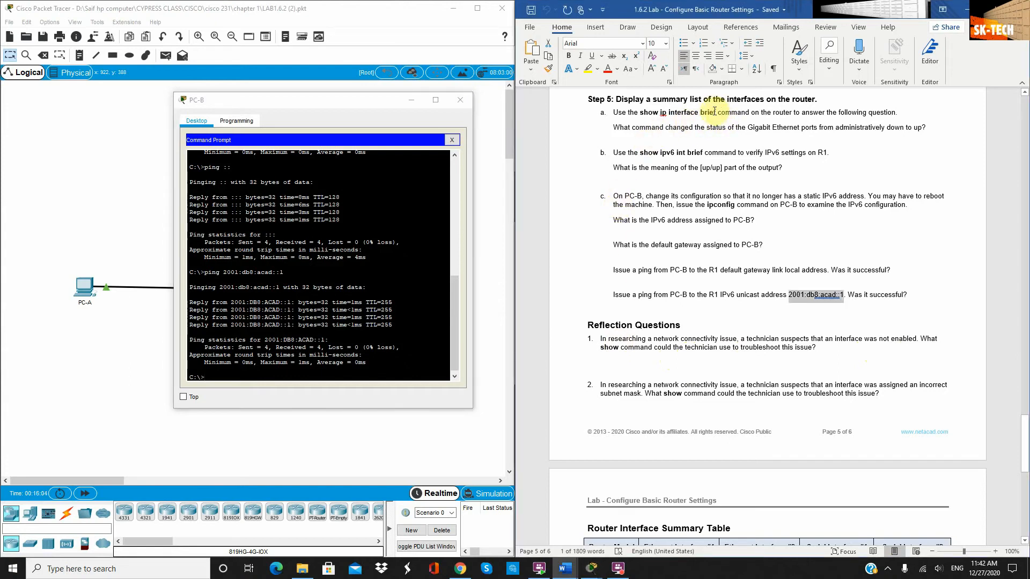
pyautogui.moveTo(717, 111); pyautogui.dragTo(640, 112)
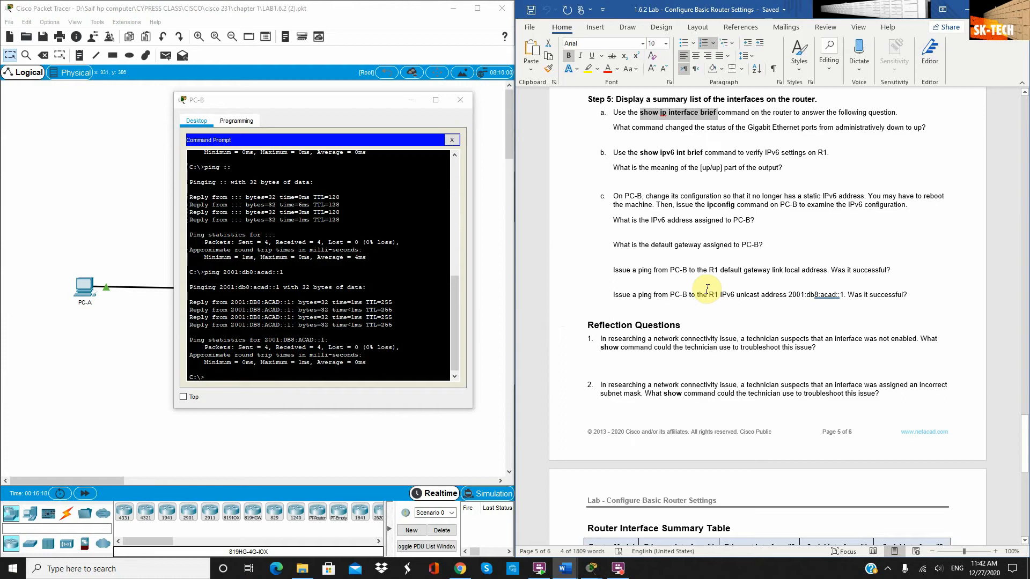
pyautogui.scroll(-1, 711, 343)
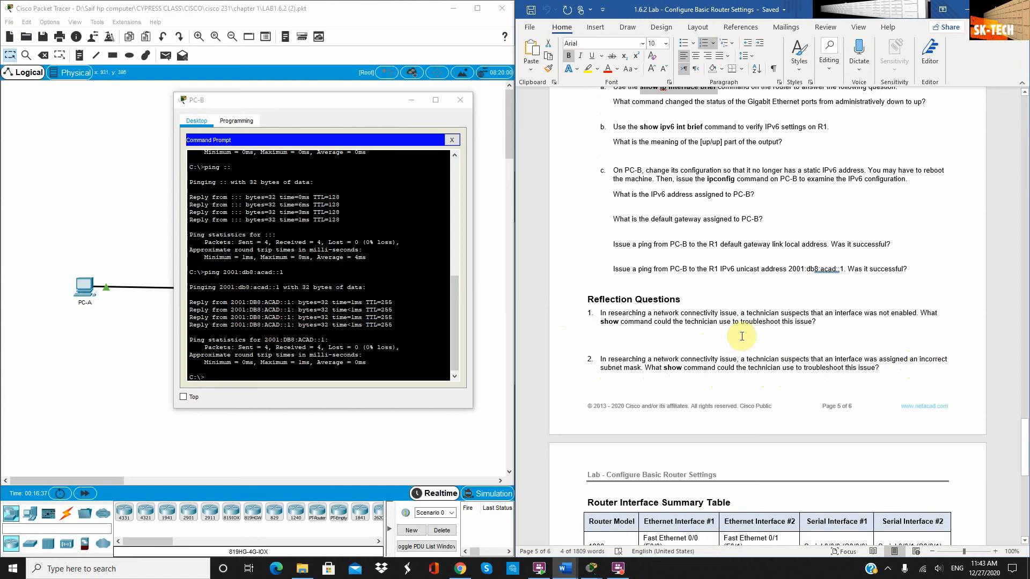
pyautogui.scroll(1, 773, 283)
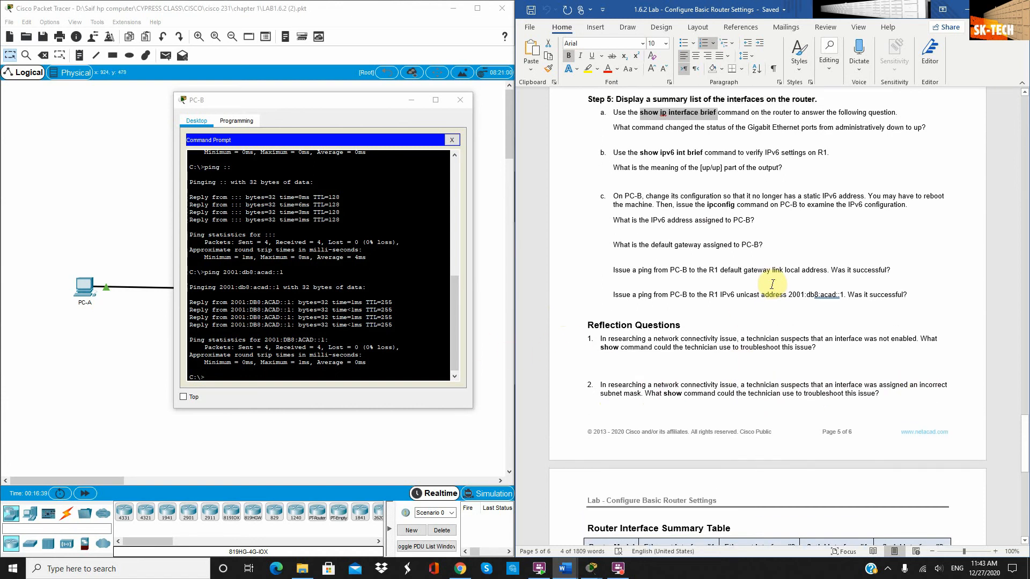
pyautogui.scroll(4, 779, 303)
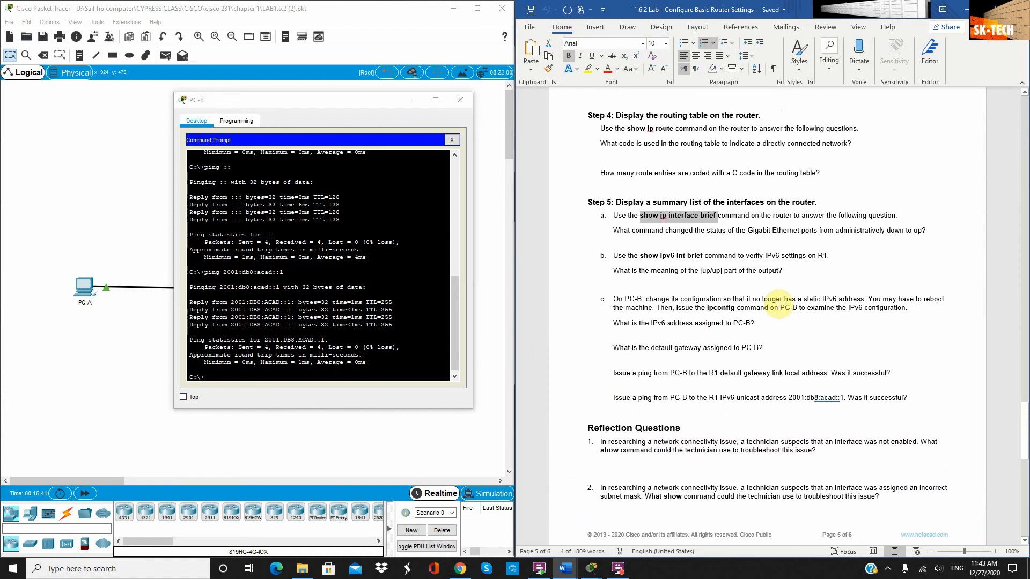
pyautogui.scroll(-2, 779, 303)
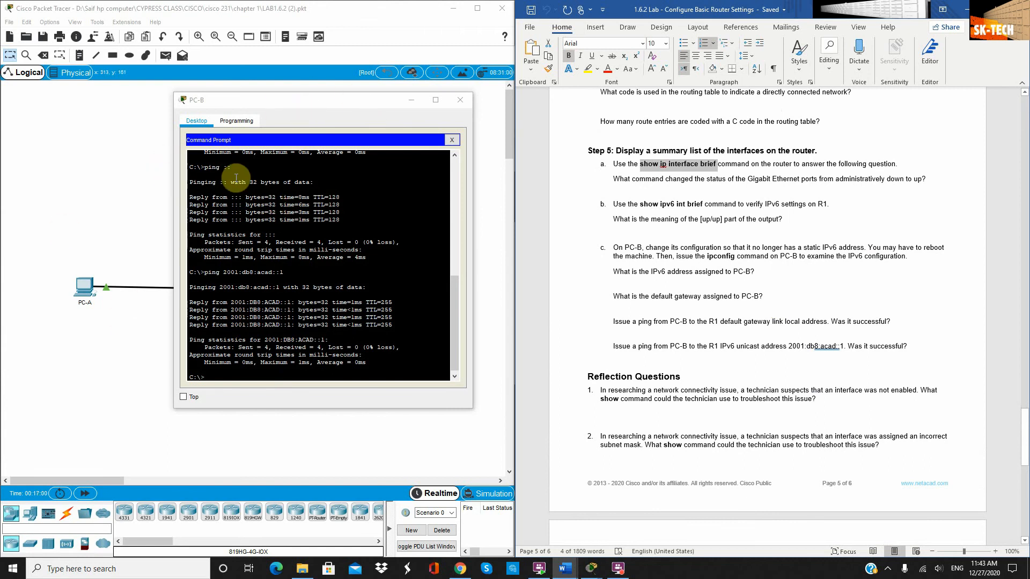
pyautogui.scroll(8, 798, 297)
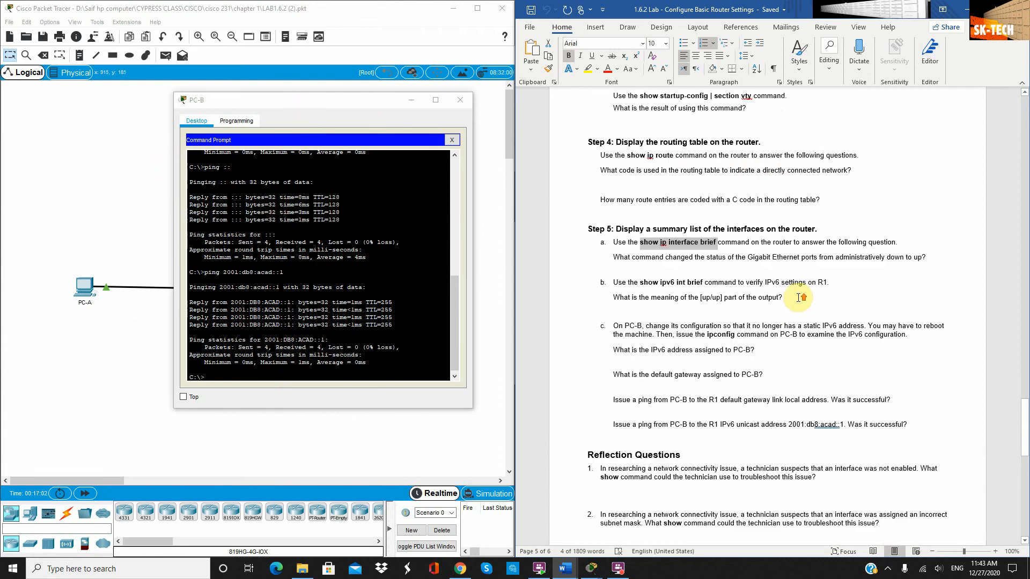
pyautogui.scroll(15, 799, 298)
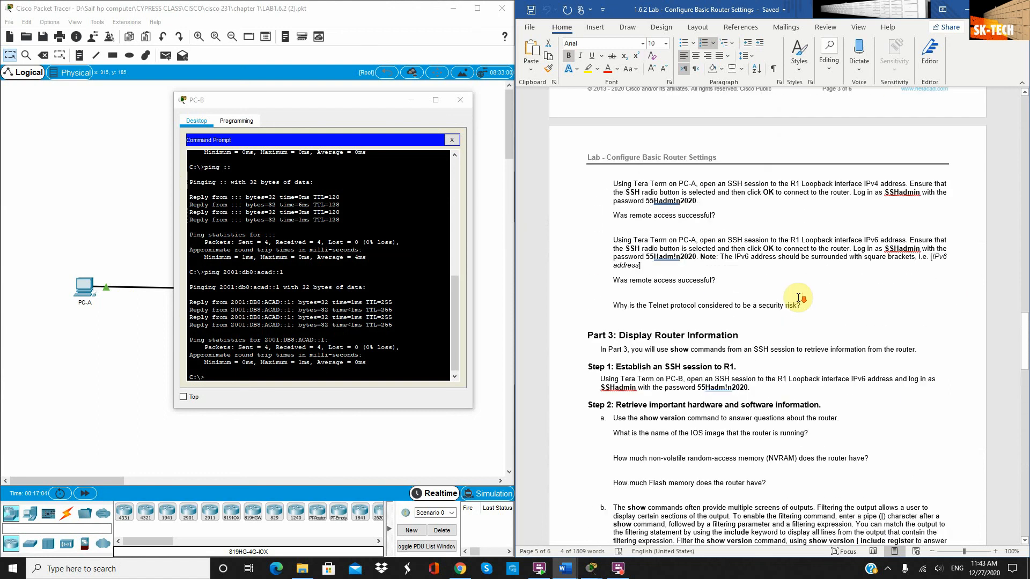
pyautogui.scroll(20, 798, 298)
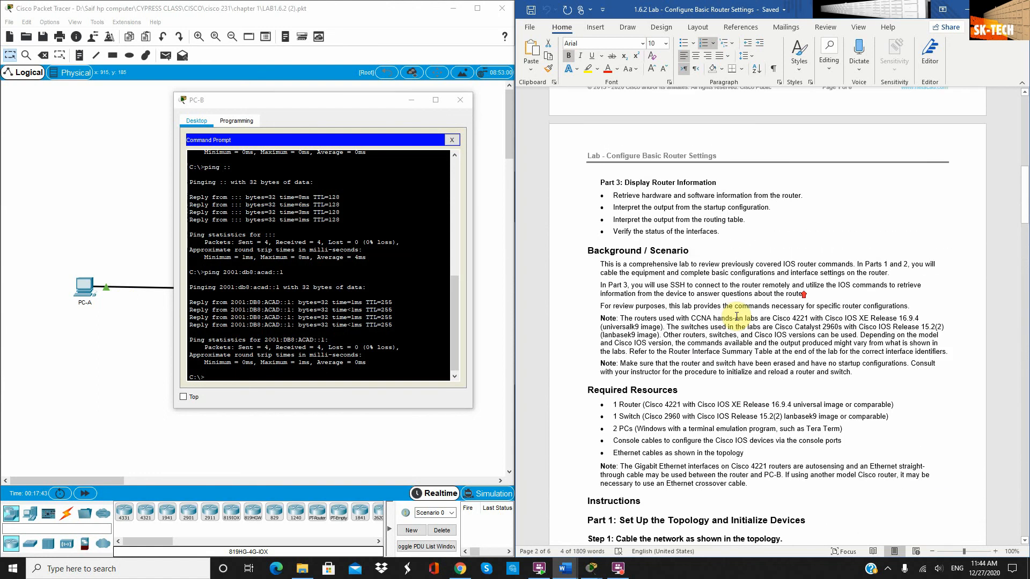
pyautogui.scroll(3, 737, 316)
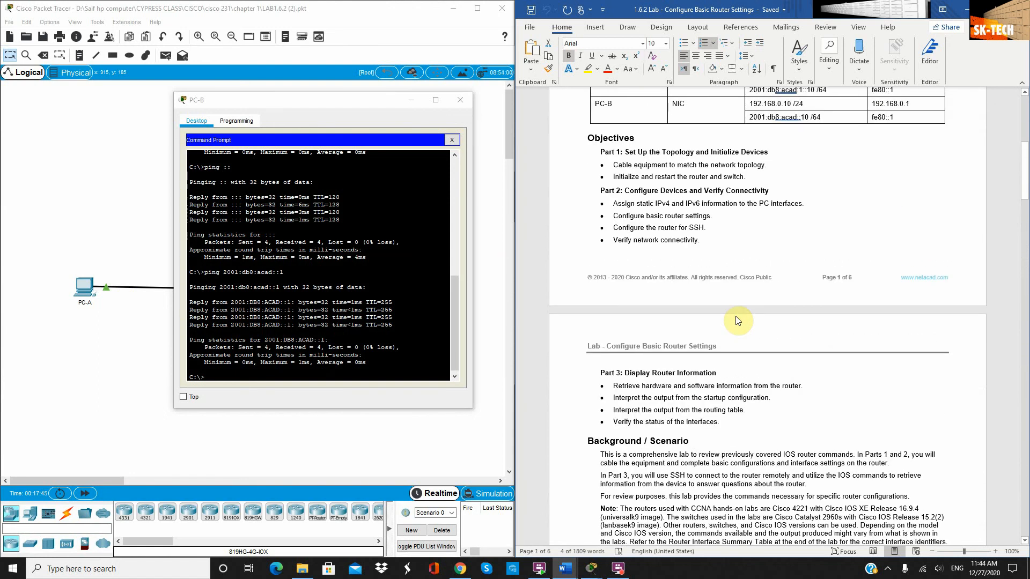